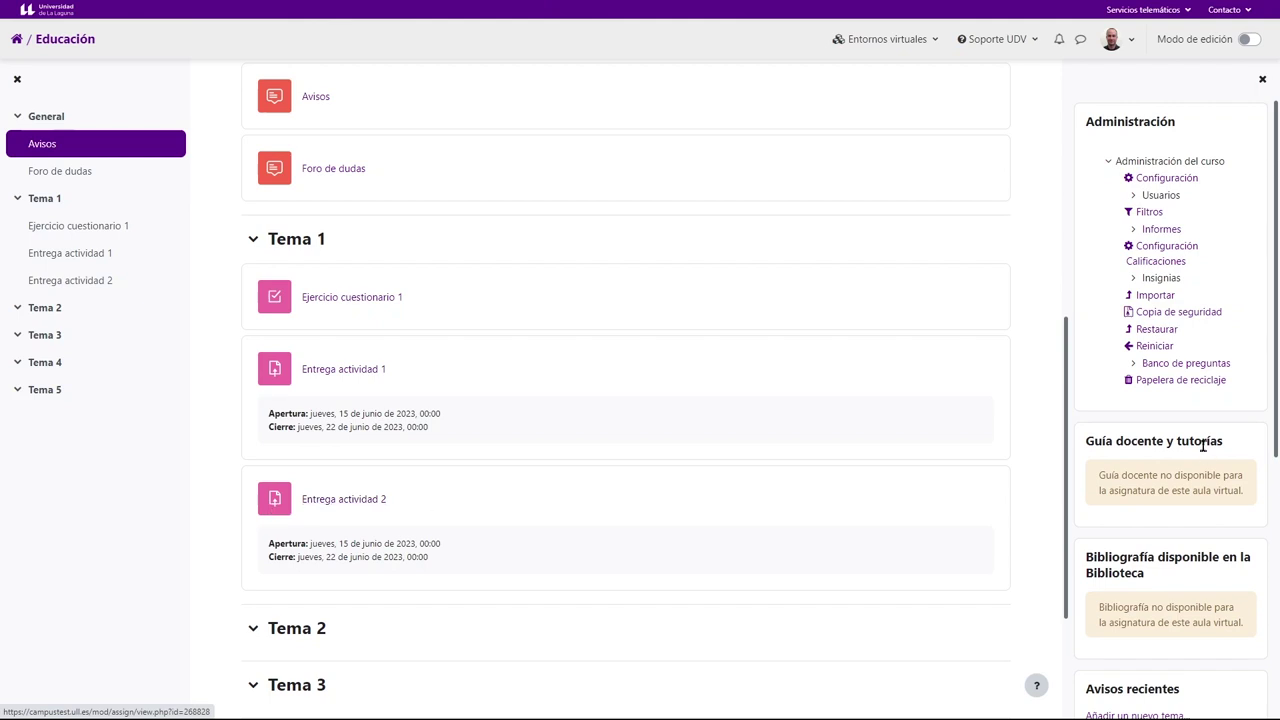
Open the configuration of the Foro de dudas forum from the course page.
left_click_drag(1066, 454, 1065, 438)
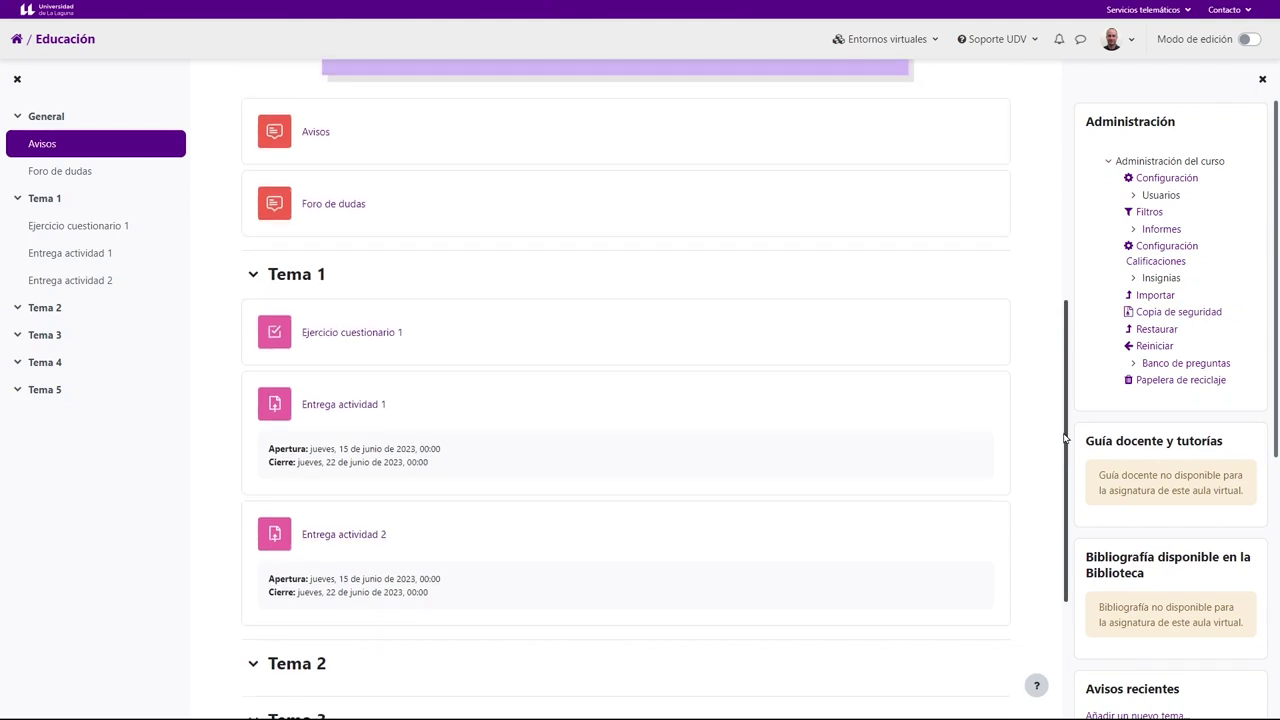
left_click_drag(1065, 438, 1054, 351)
scroll(449, 409, "up", 2)
left_click(332, 478)
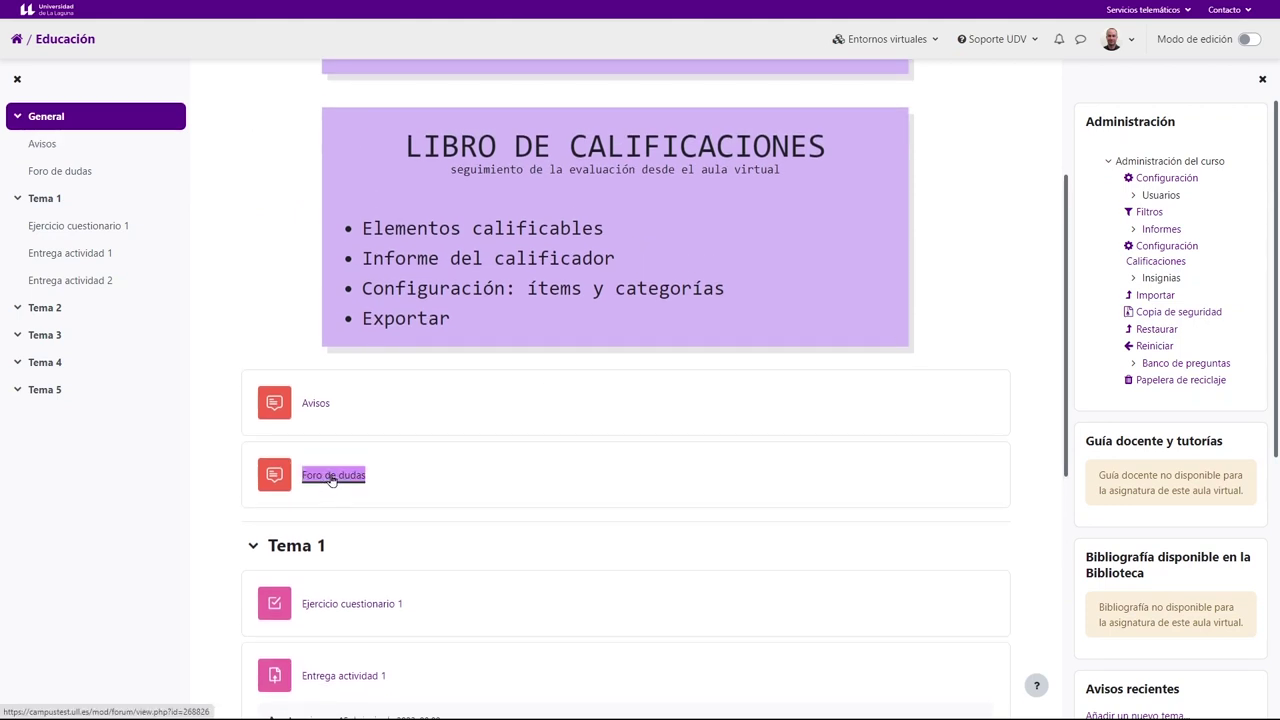
left_click(409, 180)
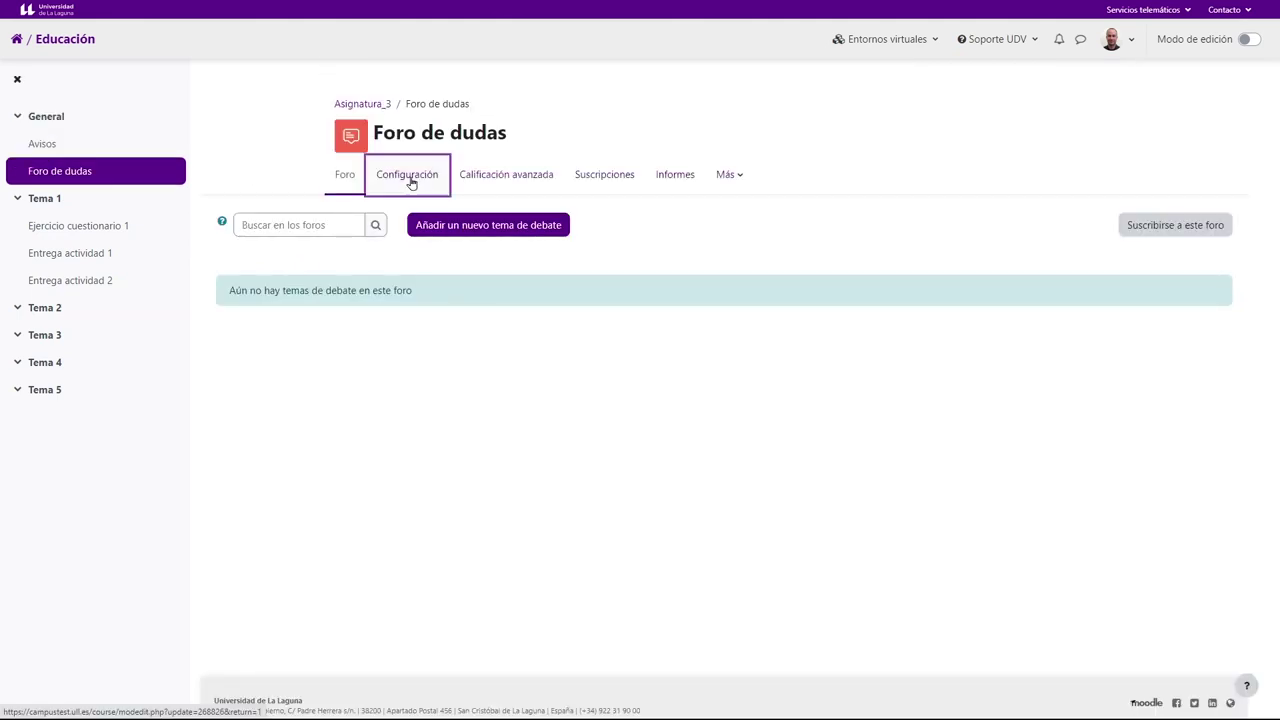
Expand the Evaluación del foro completo and Calificaciones settings, examine their grading options, and cancel the form without saving.
scroll(666, 349, "down", 5)
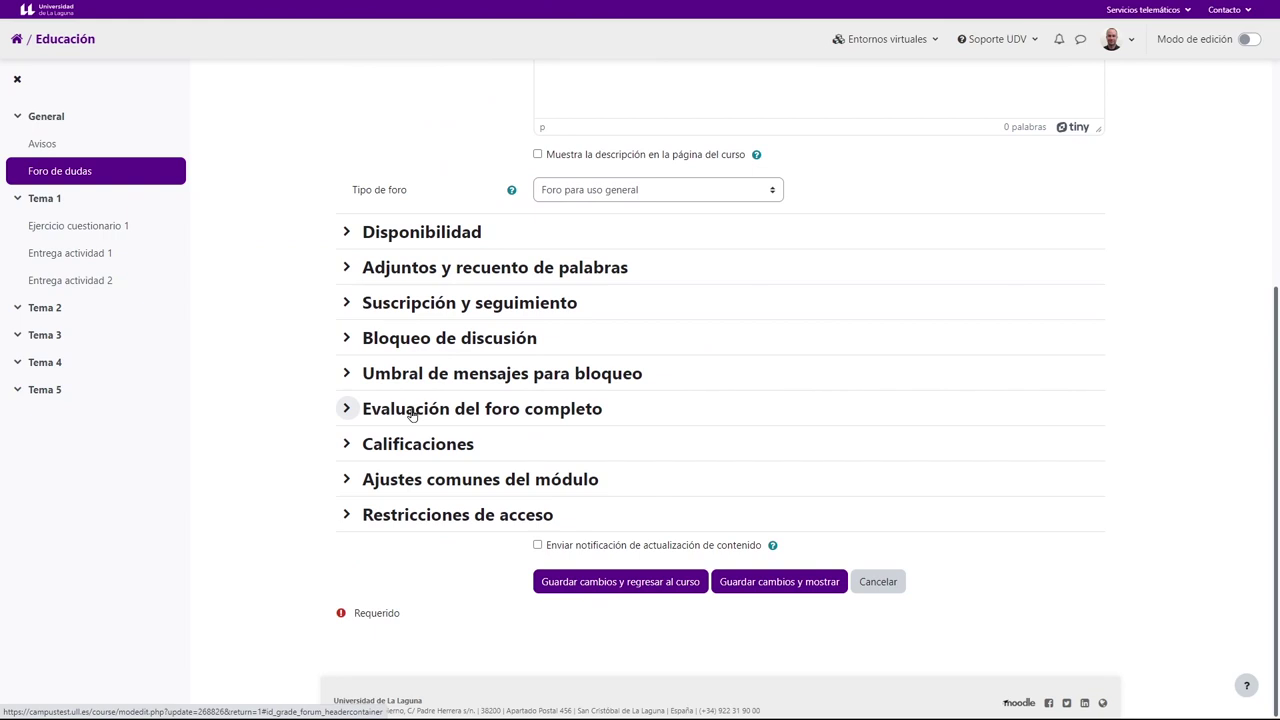
left_click(412, 409)
left_click(415, 527)
left_click_drag(359, 440, 403, 440)
left_click_drag(388, 592, 589, 589)
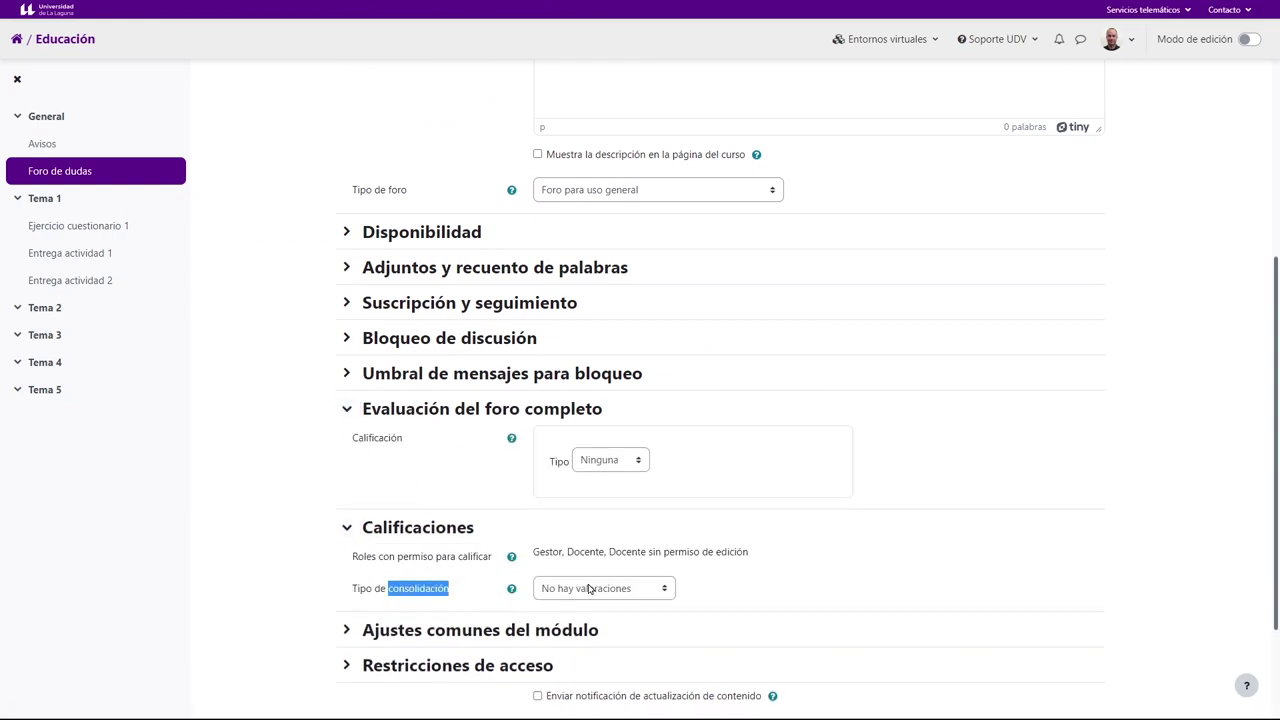
scroll(938, 417, "down", 3)
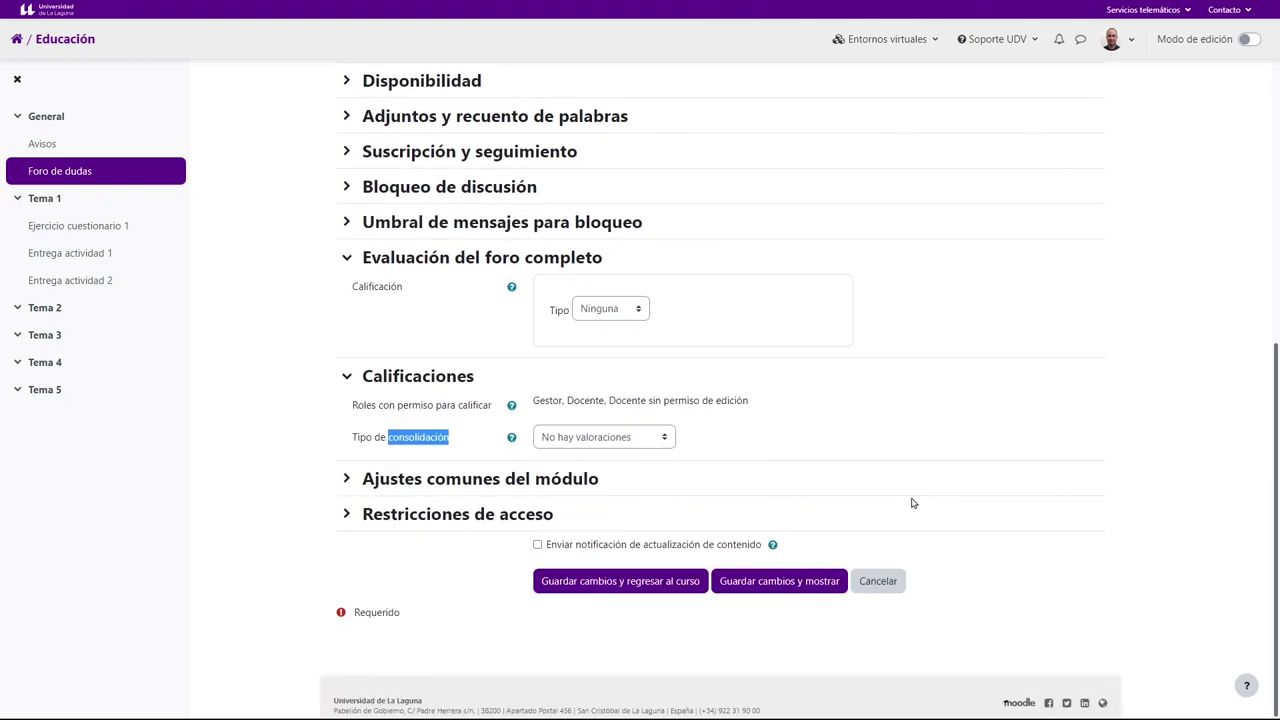
left_click(890, 588)
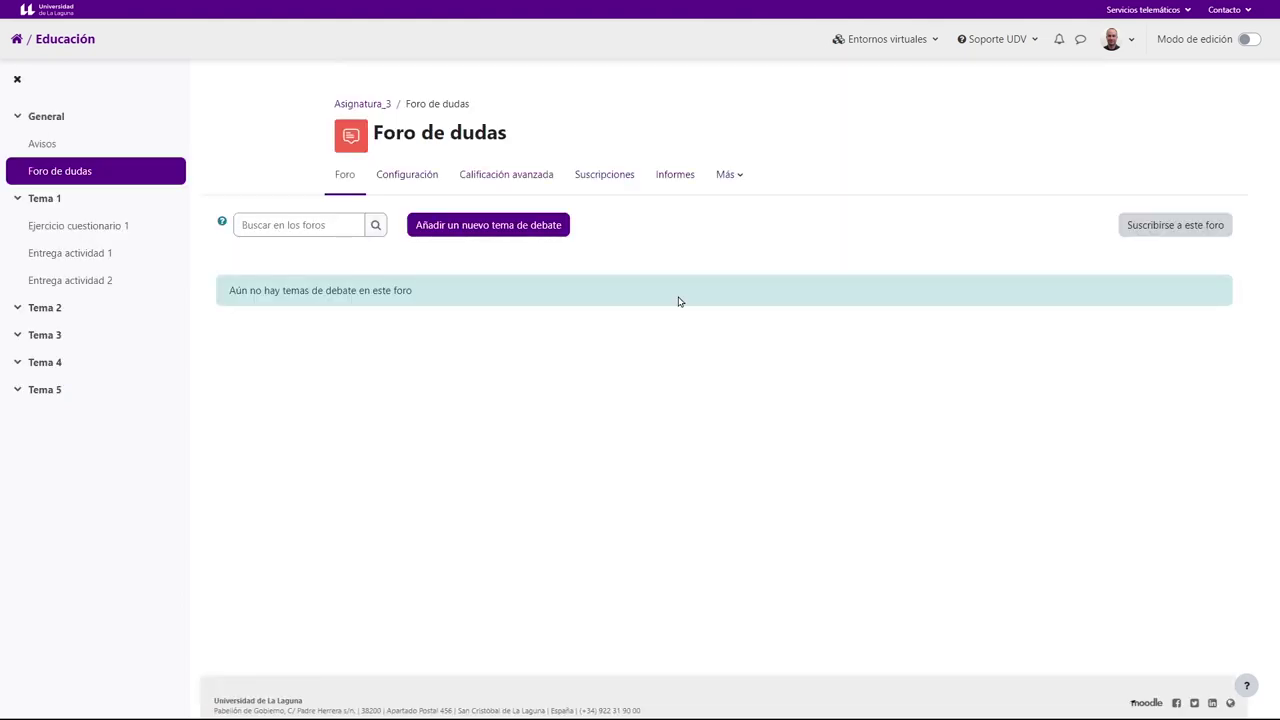
Return to the Asignatura_3 course page and open its Calificaciones grader report.
left_click(364, 105)
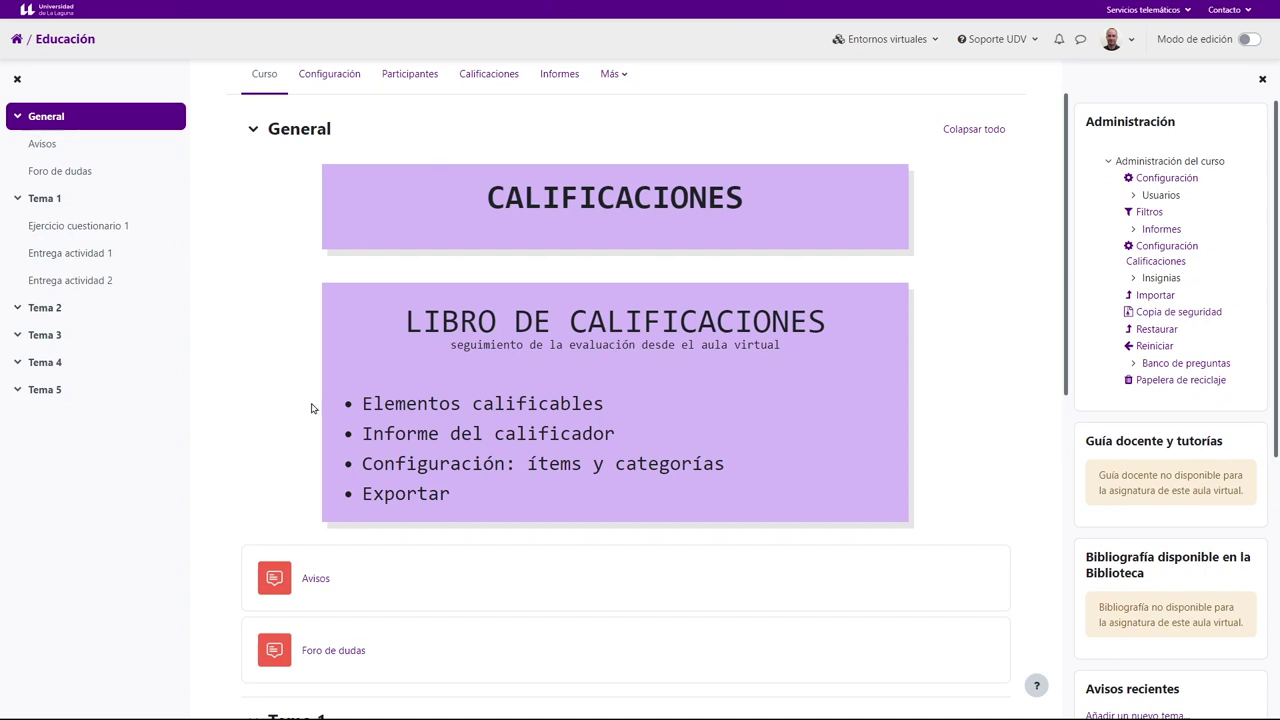
scroll(870, 398, "down", 3)
scroll(630, 430, "up", 4)
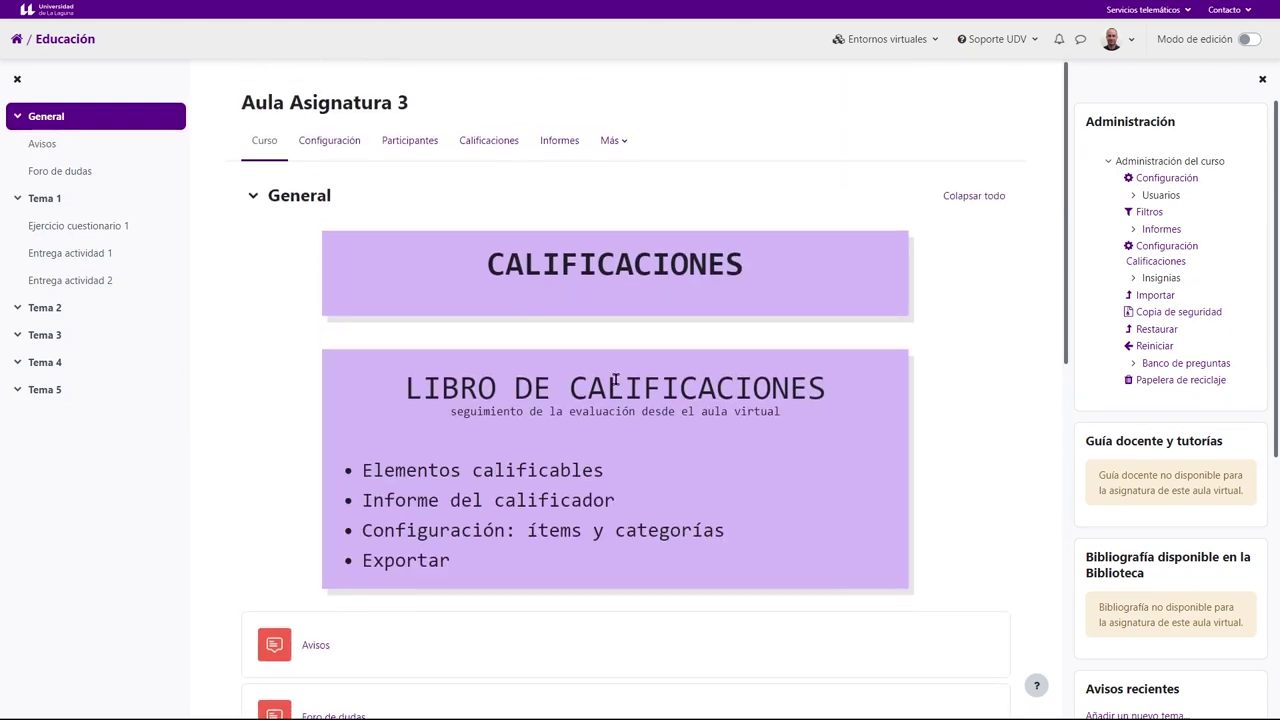
left_click(487, 148)
scroll(666, 340, "down", 1)
scroll(677, 331, "up", 1)
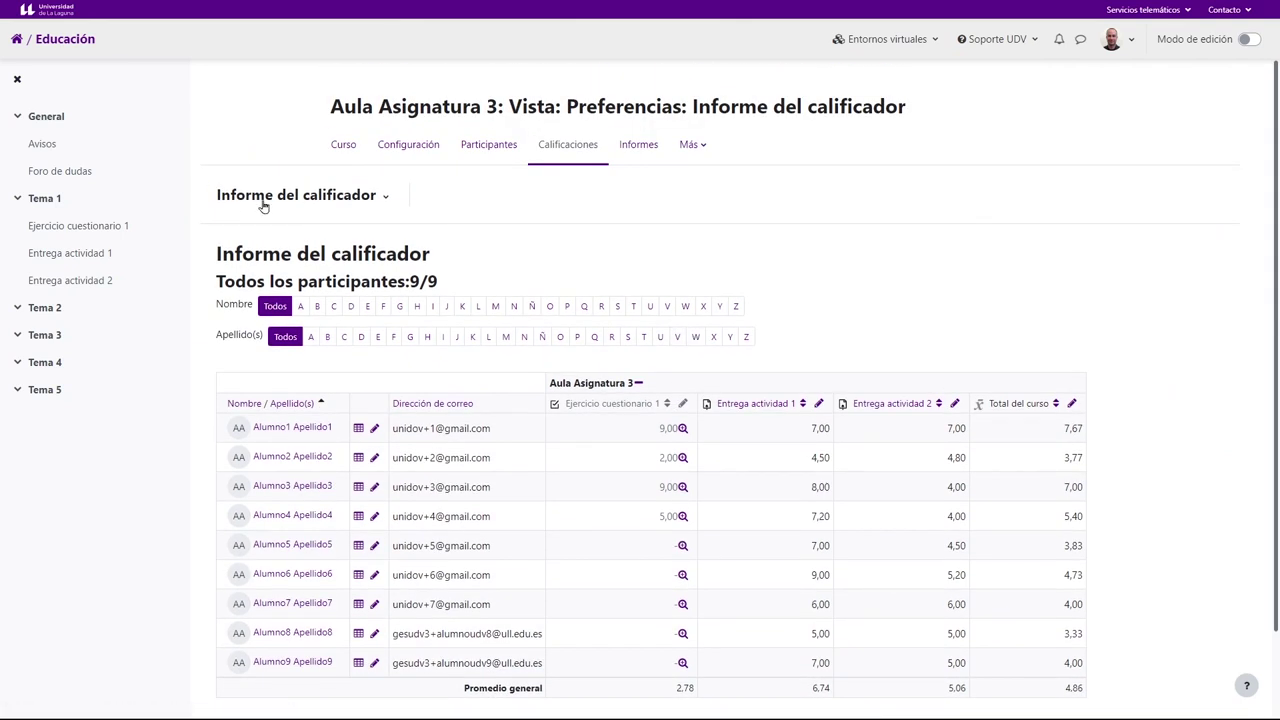
Examine the students' grades in the grader report and the list of available gradebook views.
scroll(676, 336, "down", 2)
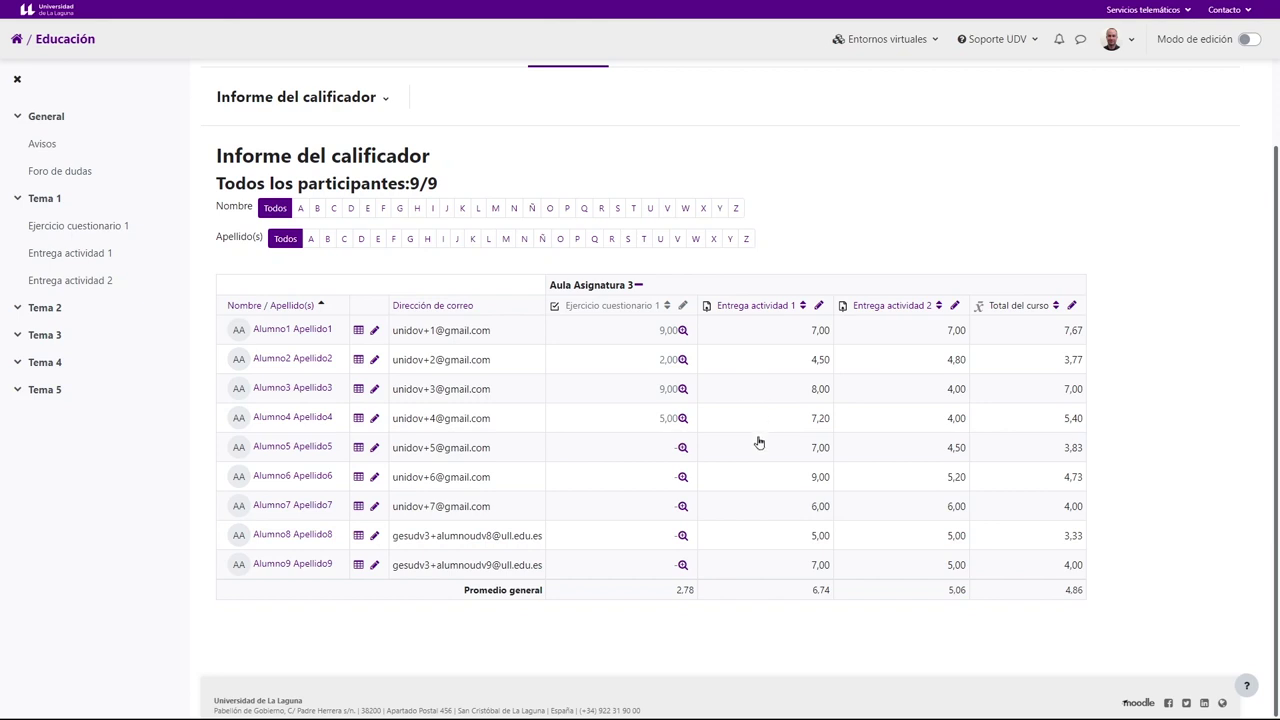
scroll(718, 440, "up", 2)
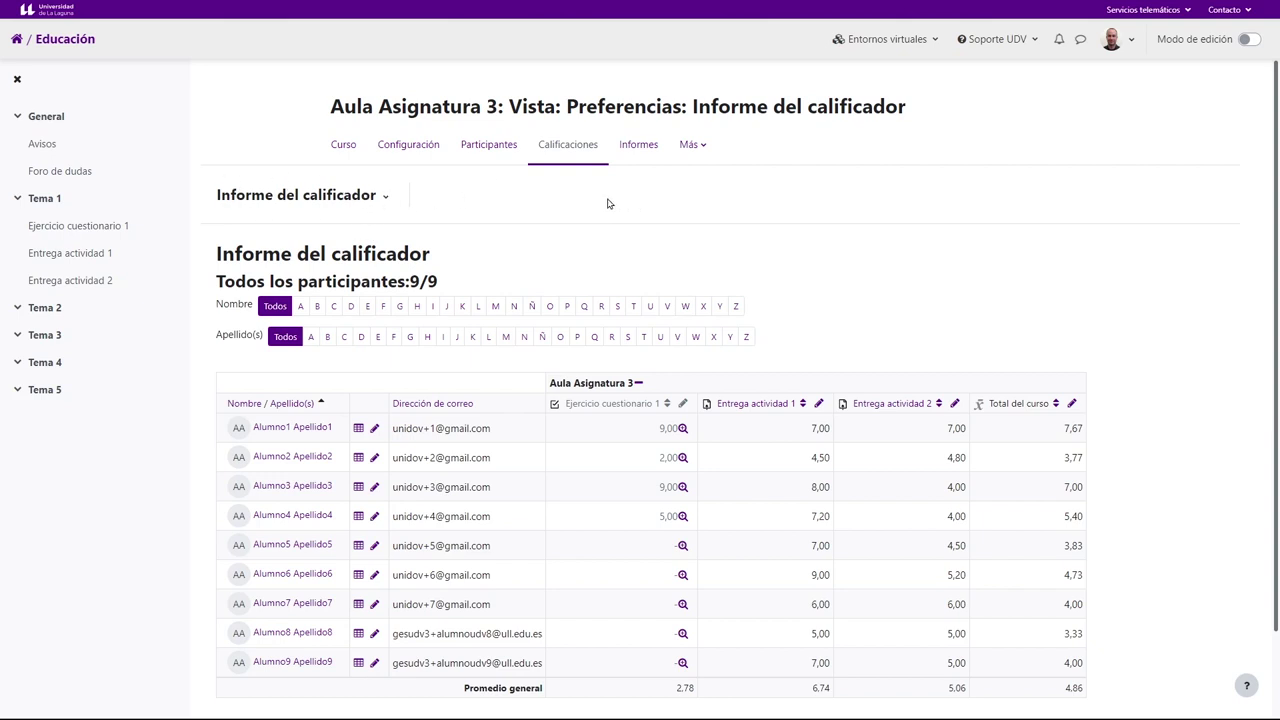
left_click(231, 199)
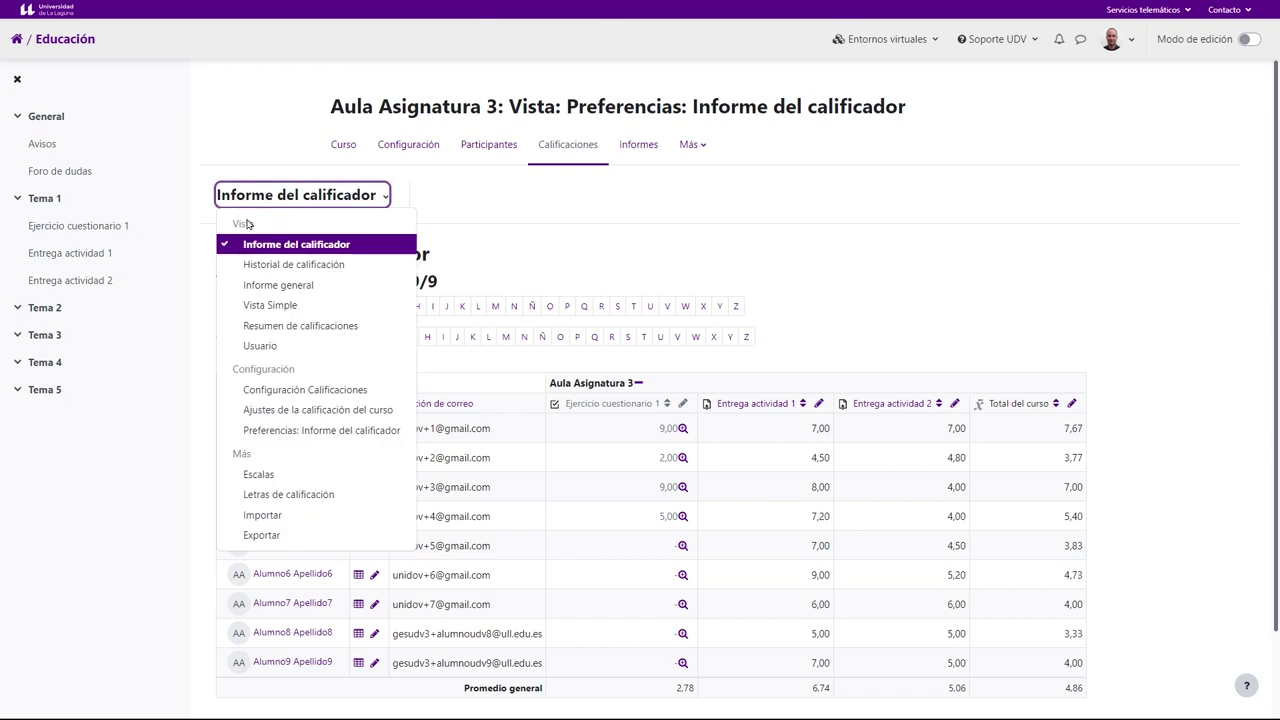
left_click(1061, 302)
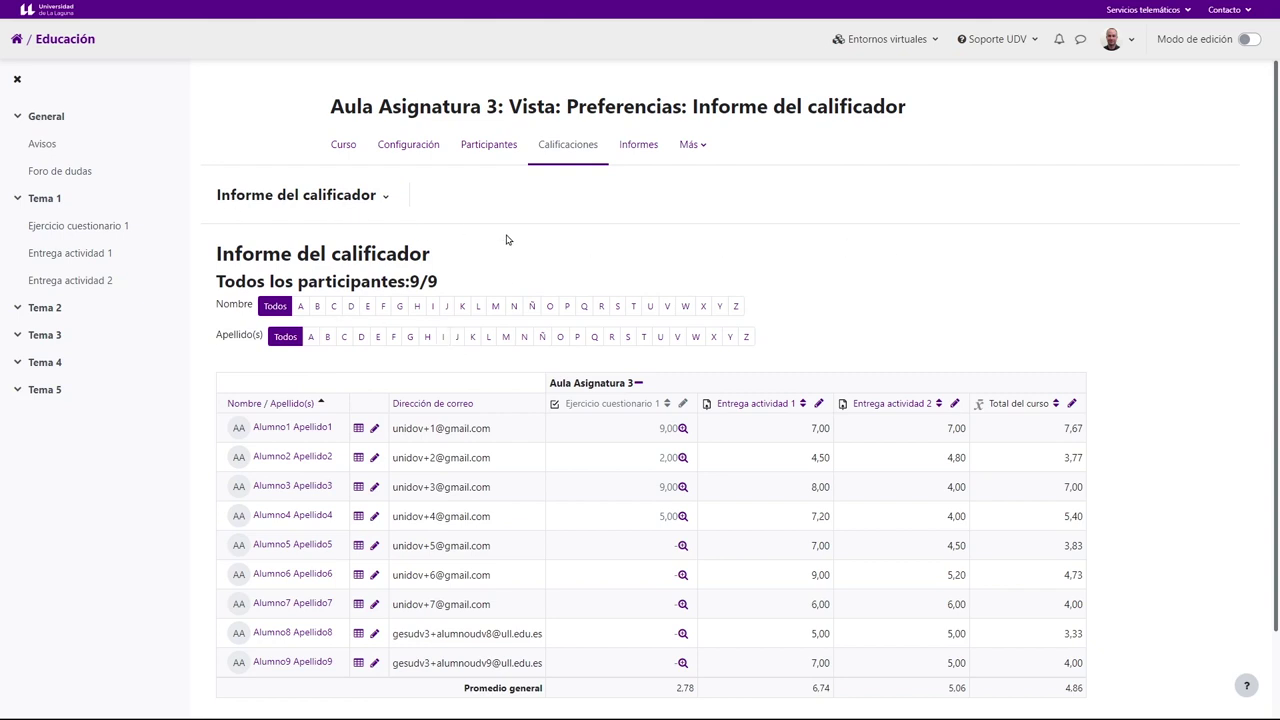
View the first student's user grade report, and go back to the Informe del calificador.
scroll(506, 240, "down", 2)
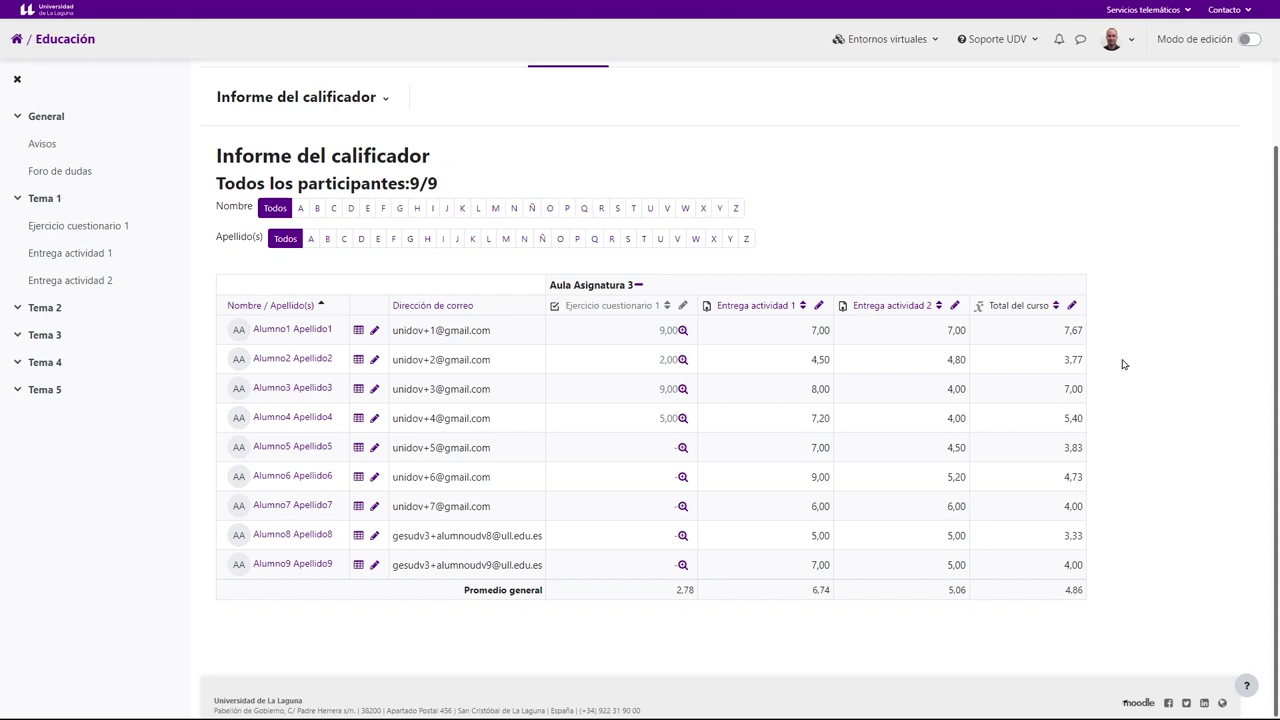
left_click(357, 335)
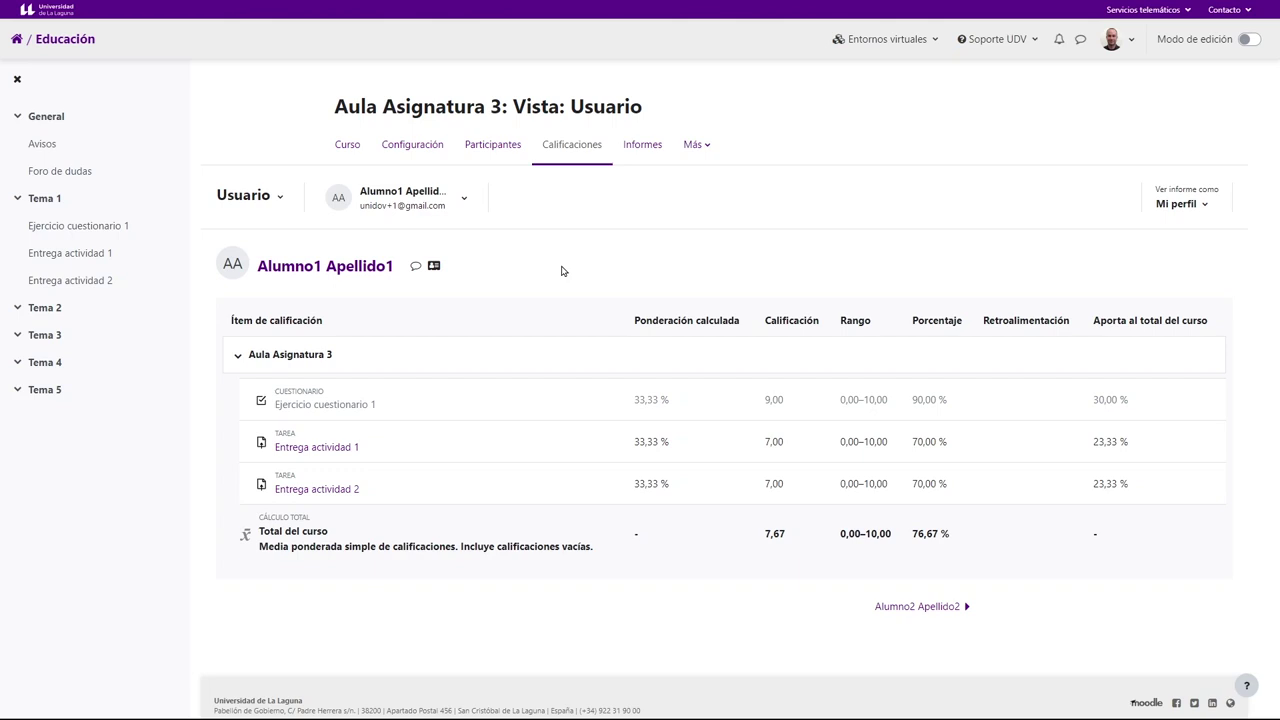
left_click(272, 200)
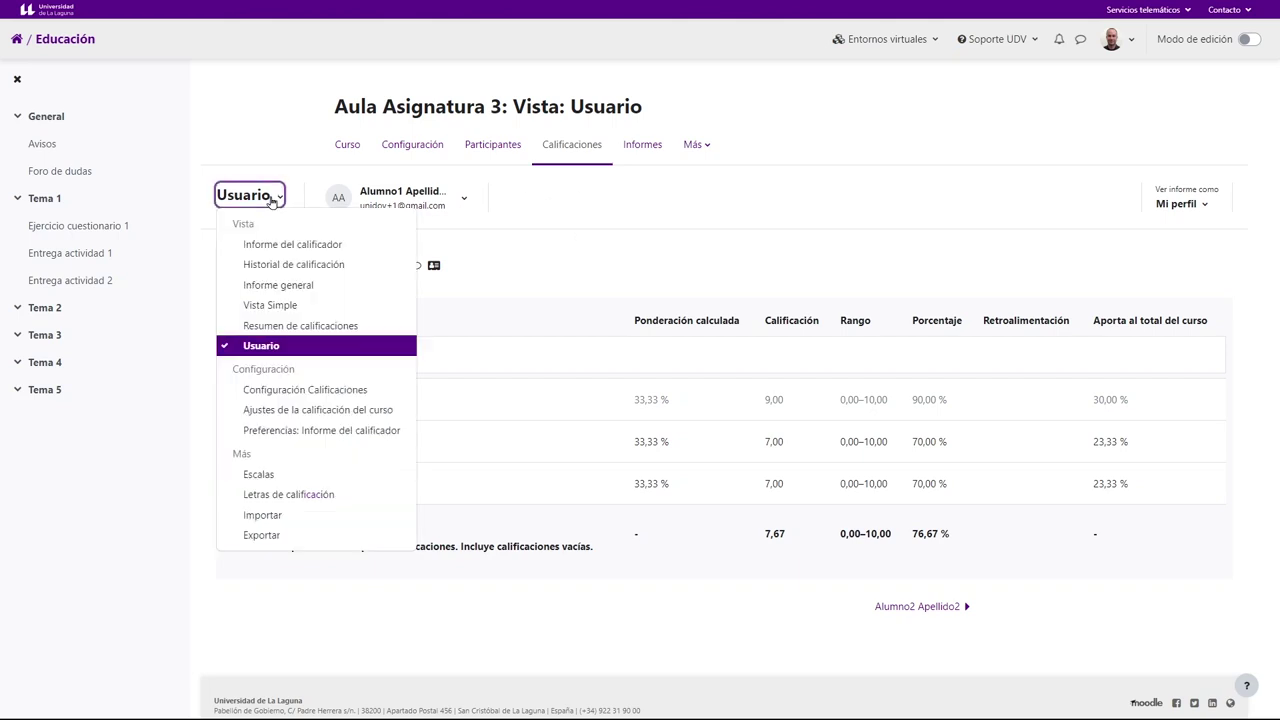
left_click(293, 245)
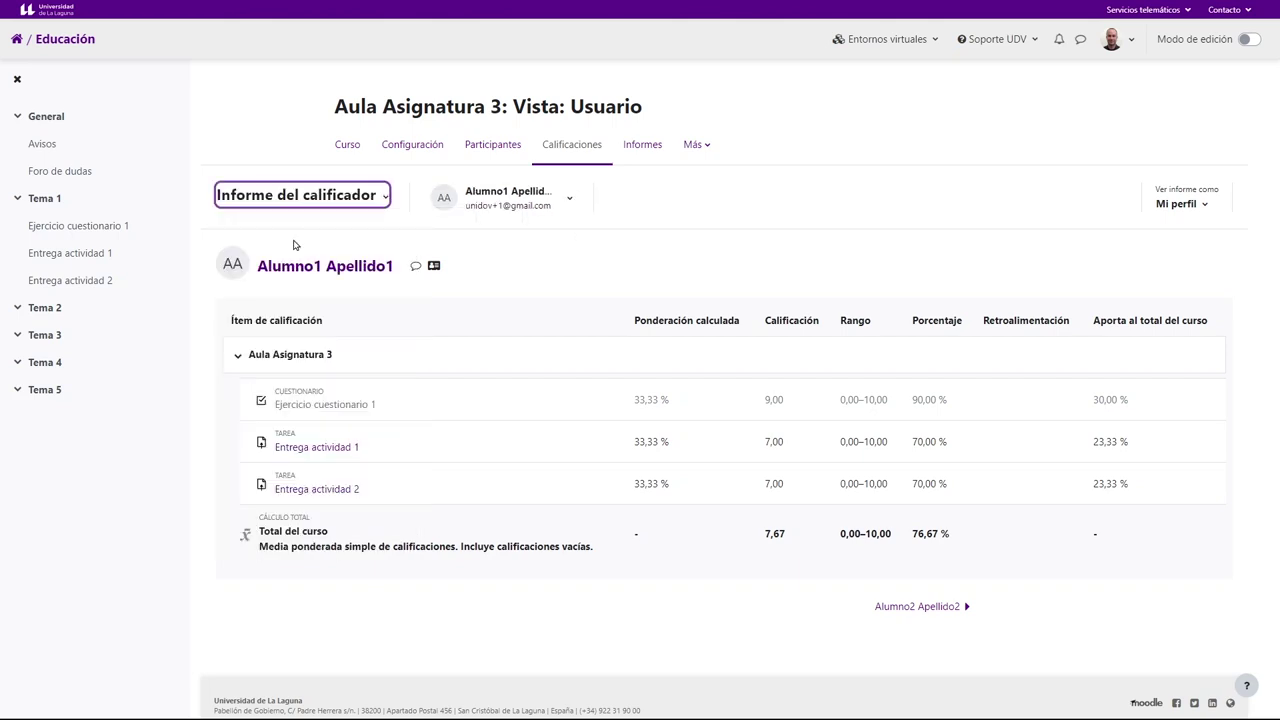
Open the first student's Vista Simple and inspect the action options for Ejercicio cuestionario 1 and Entrega actividad 1.
left_click(375, 430)
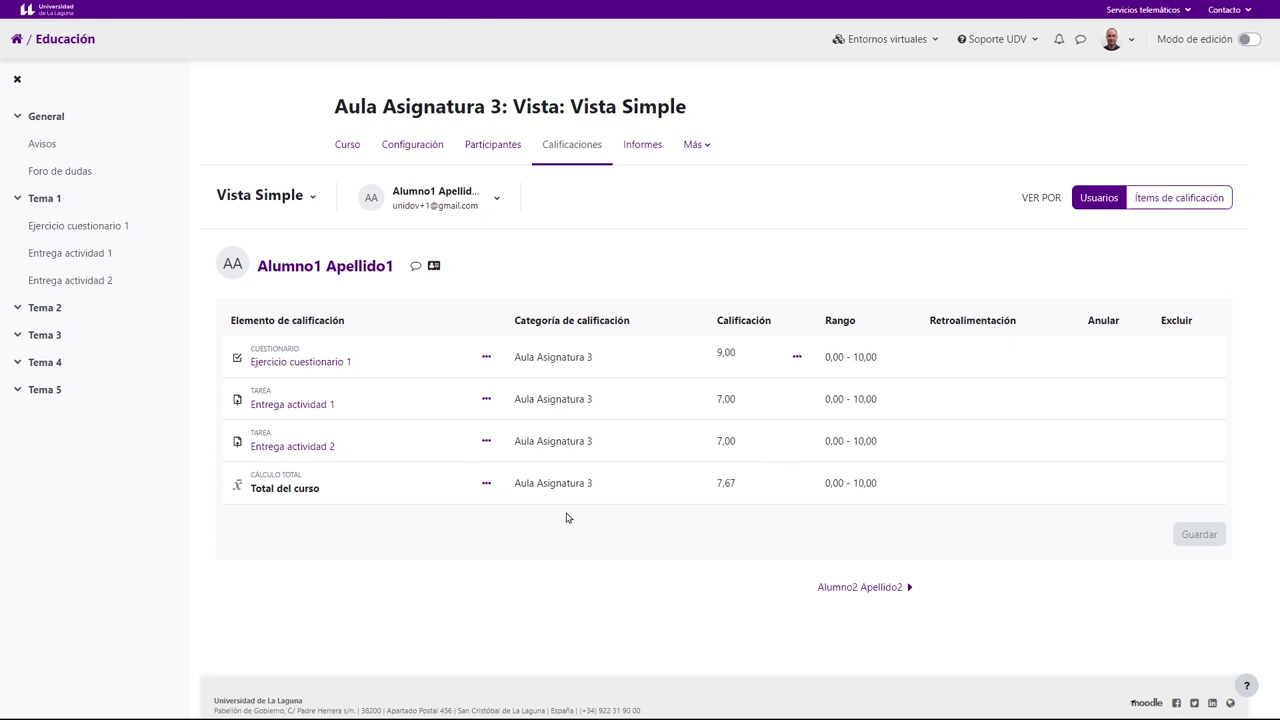
left_click(797, 357)
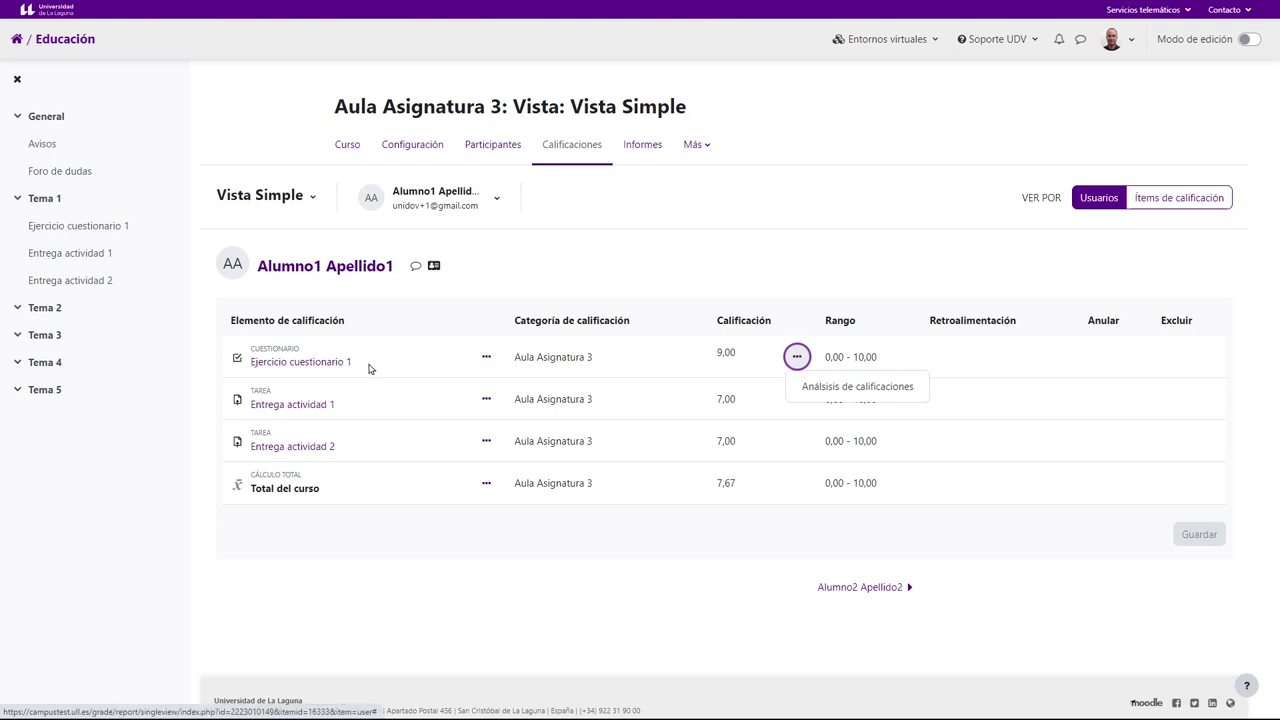
left_click(486, 357)
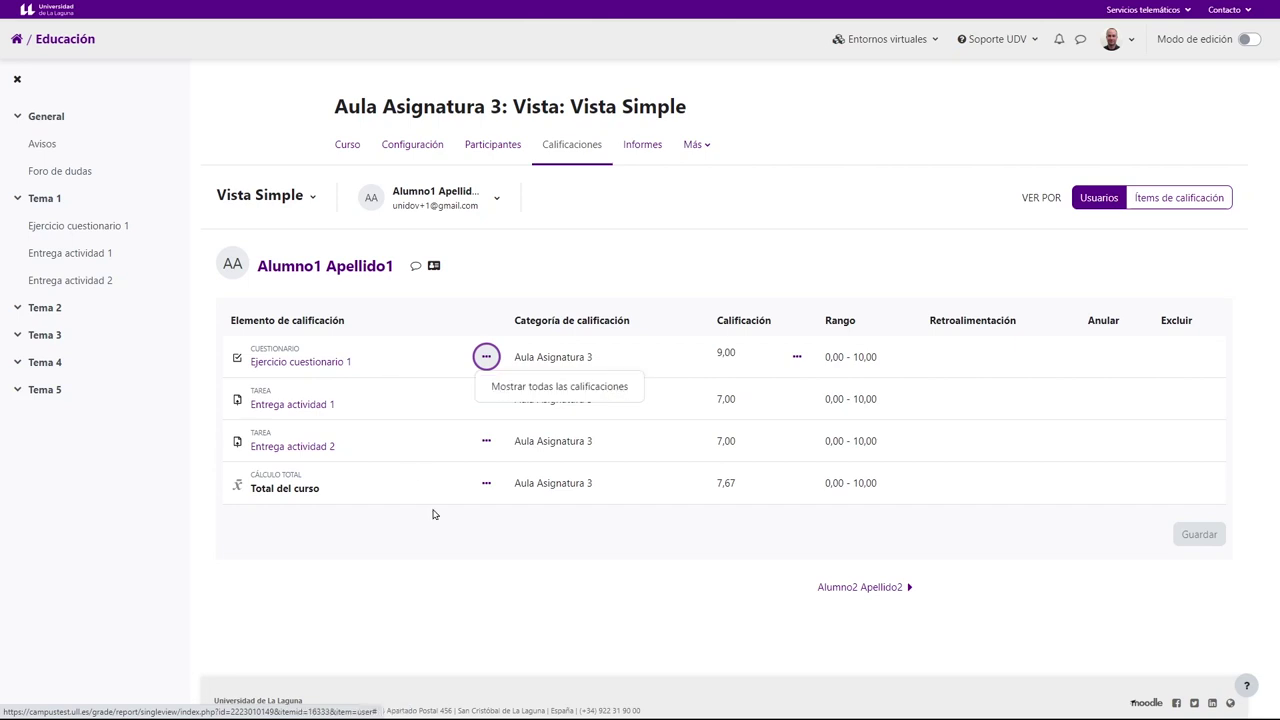
left_click(523, 443)
left_click(487, 400)
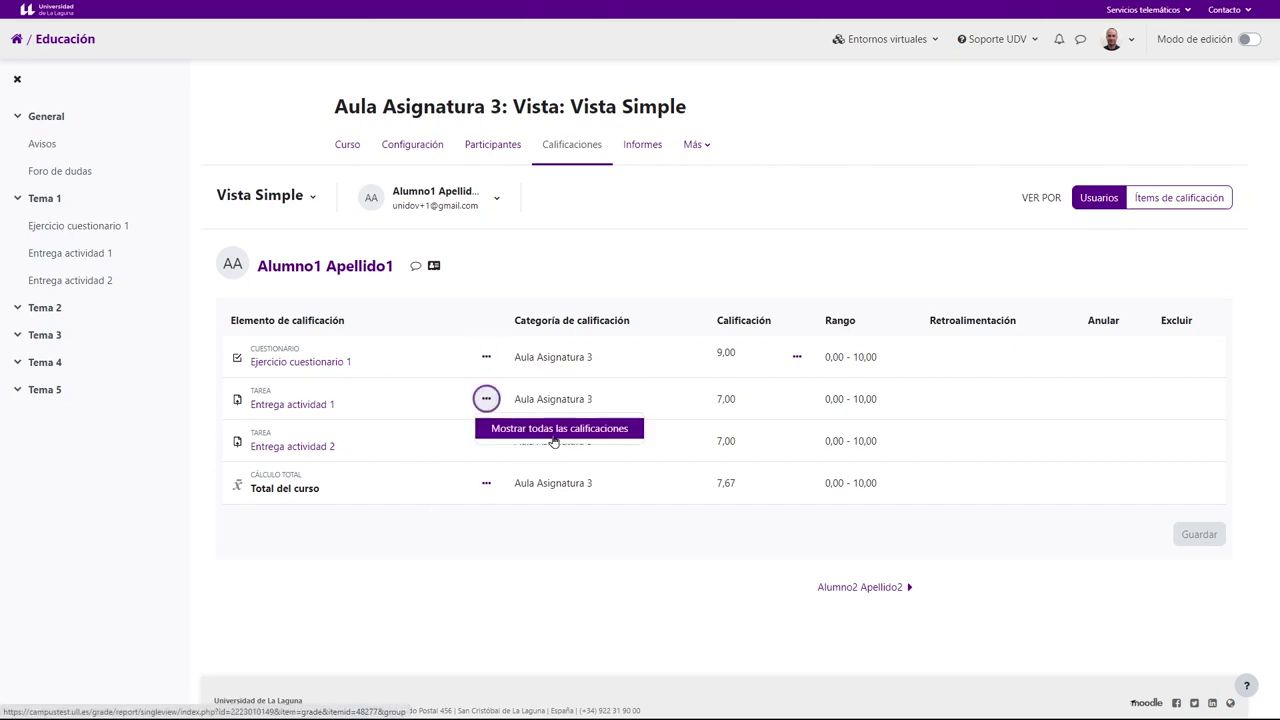
left_click(493, 549)
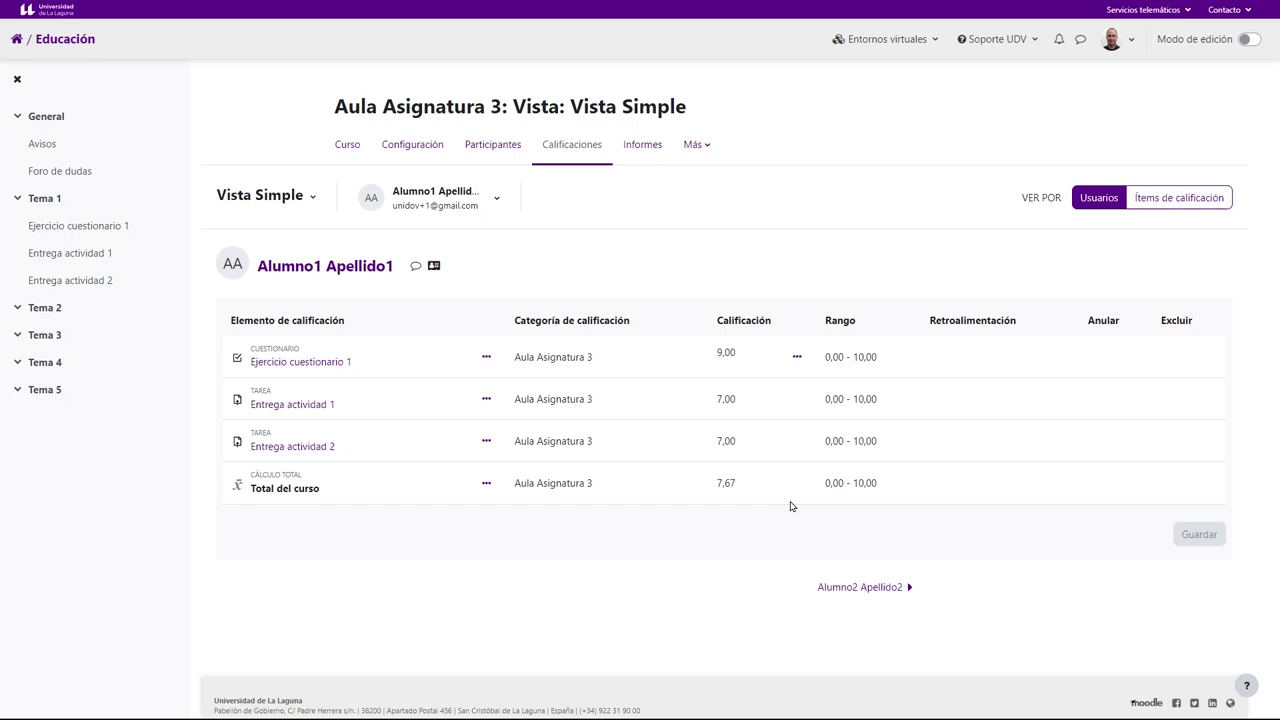
Turn on edit mode and try the Anular and Excluir options for the student's Ejercicio cuestionario 1 grade.
left_click(1250, 39)
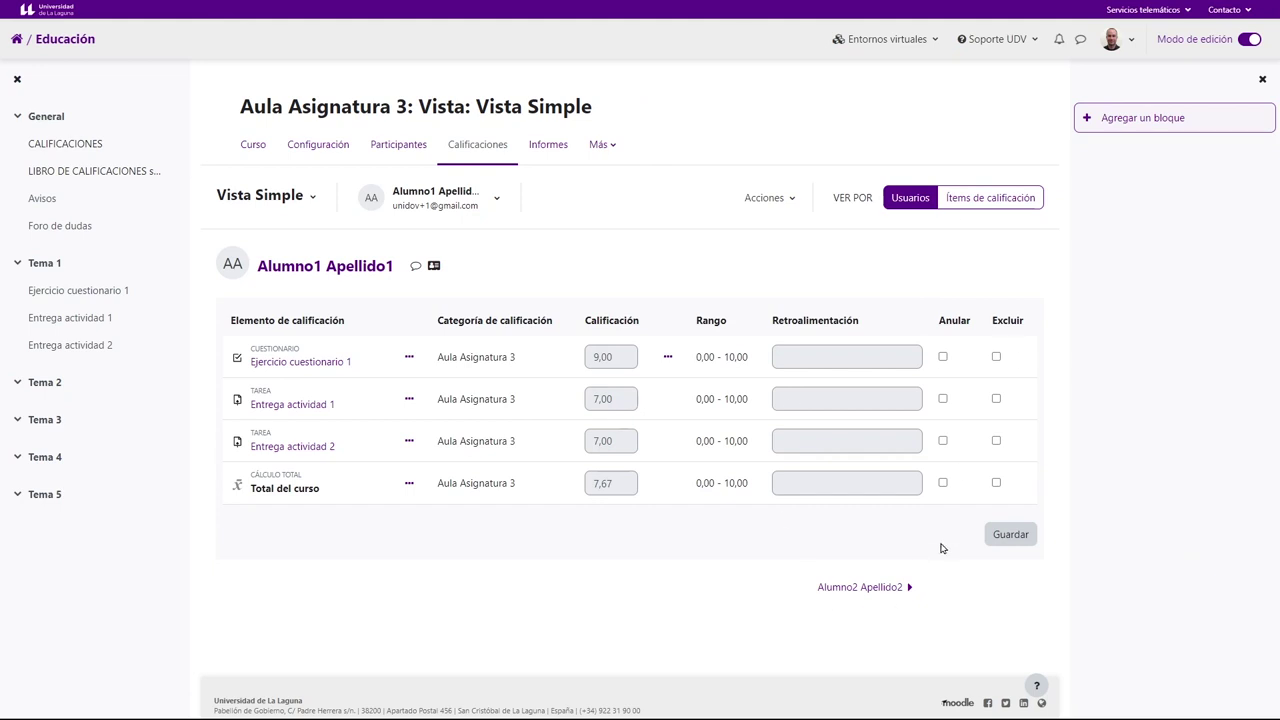
left_click(942, 356)
left_click(996, 357)
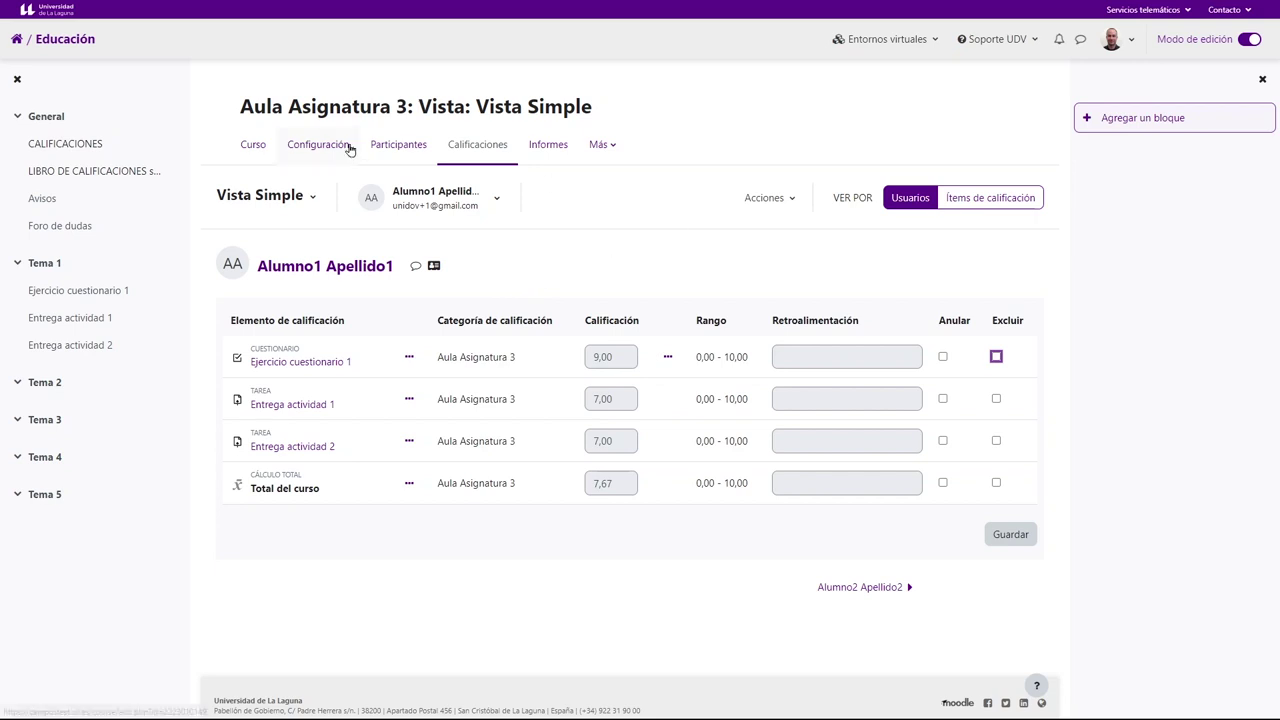
Return to the Informe del calificador and turn off edit mode.
left_click(262, 195)
left_click(287, 243)
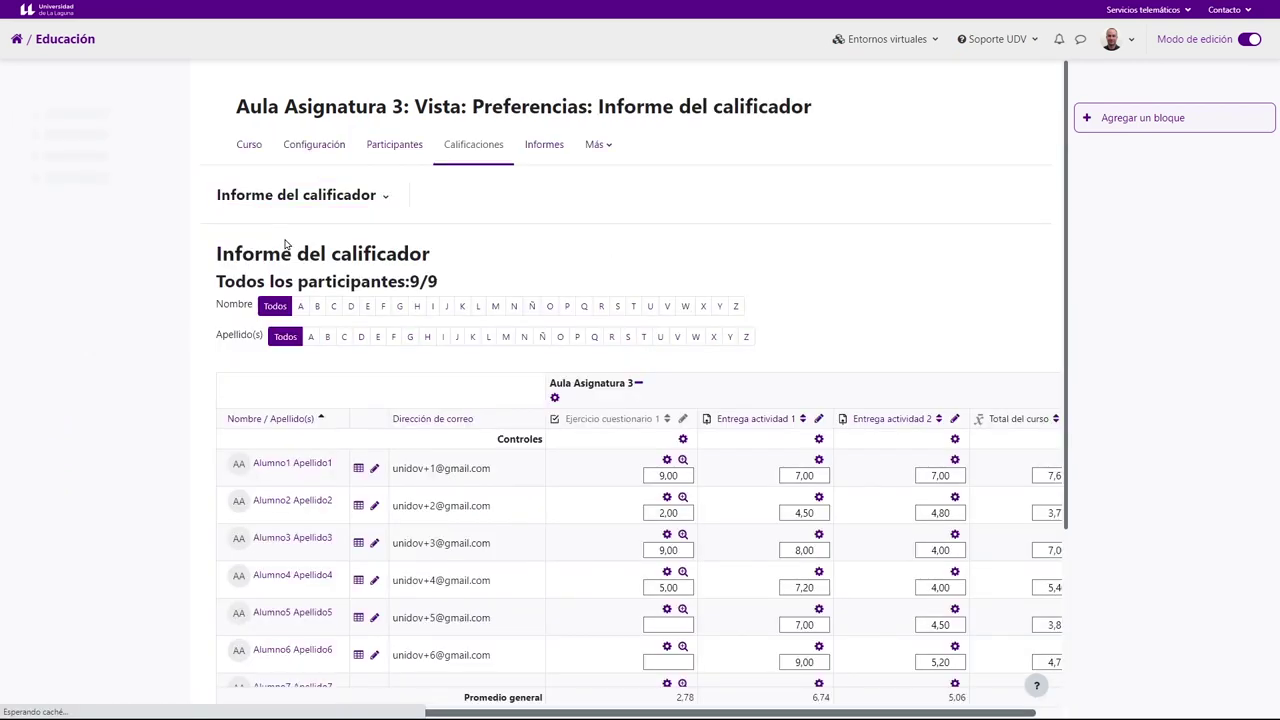
left_click(1249, 42)
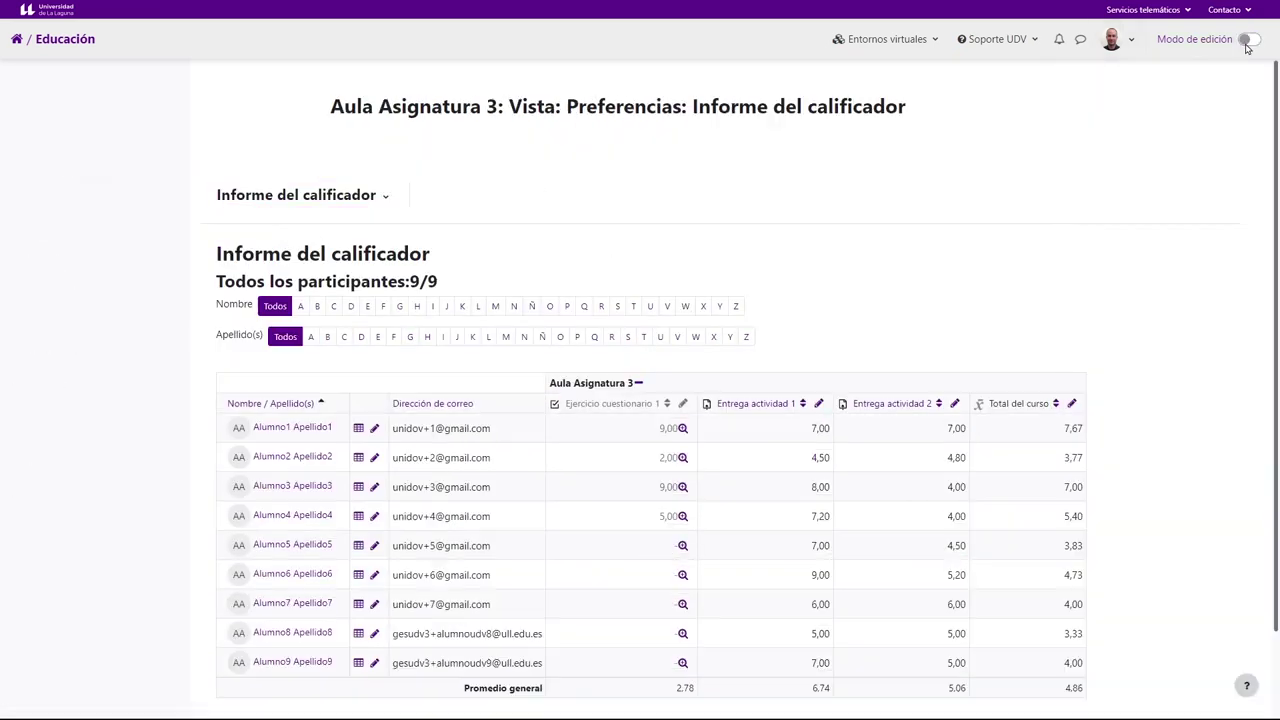
Switch the Aula Asignatura 3 category to show only totals, and cycle it back to the full view.
scroll(786, 284, "down", 1)
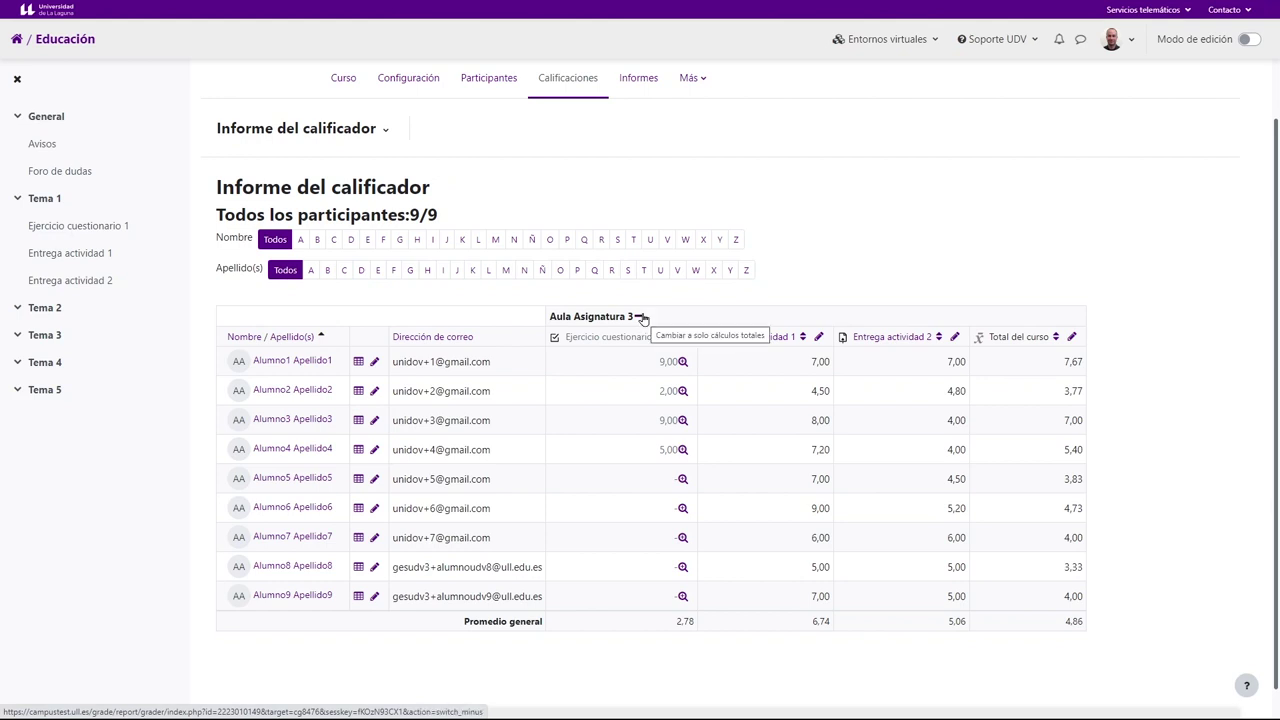
left_click_drag(550, 316, 630, 316)
left_click(572, 316)
left_click_drag(549, 316, 628, 317)
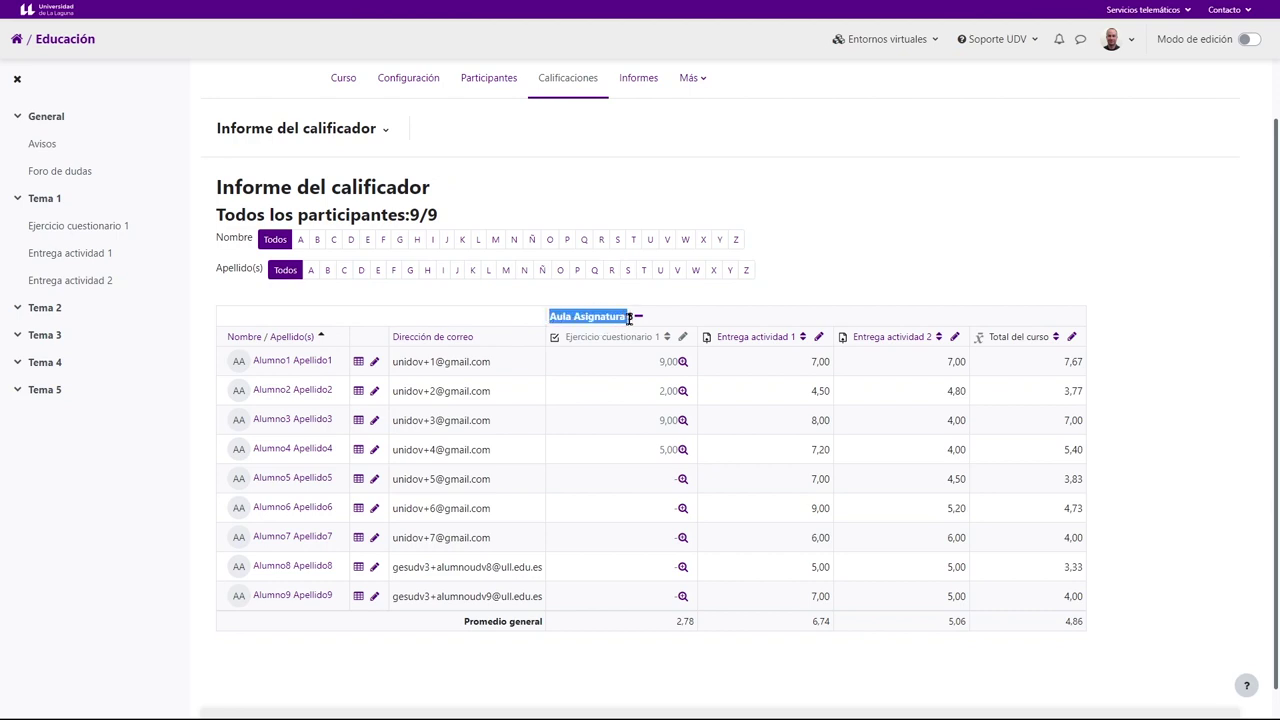
left_click(549, 316)
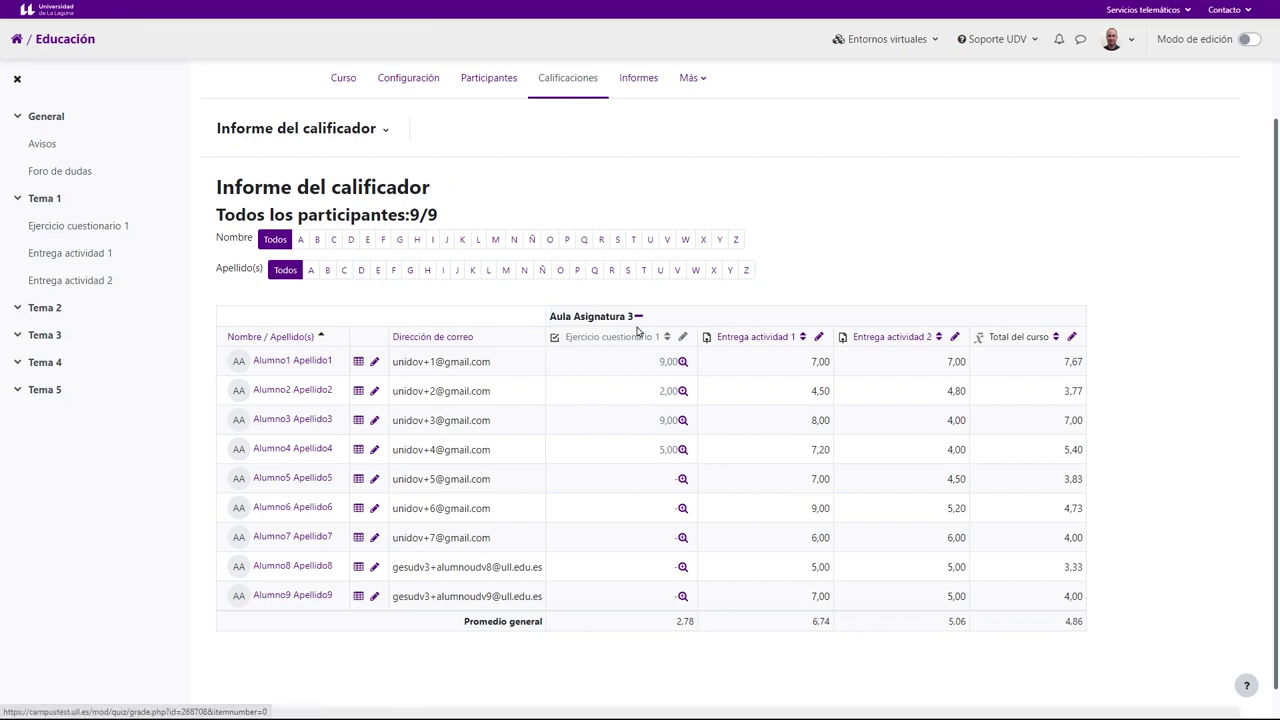
left_click(639, 318)
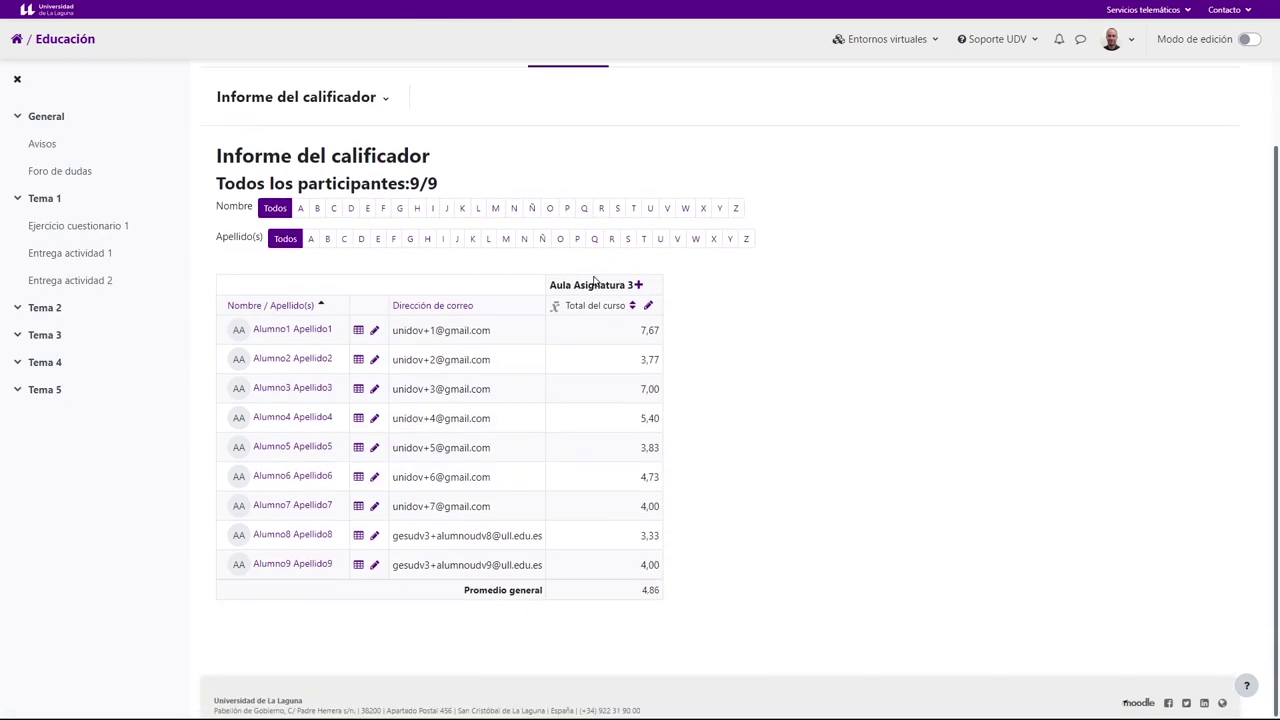
left_click(639, 286)
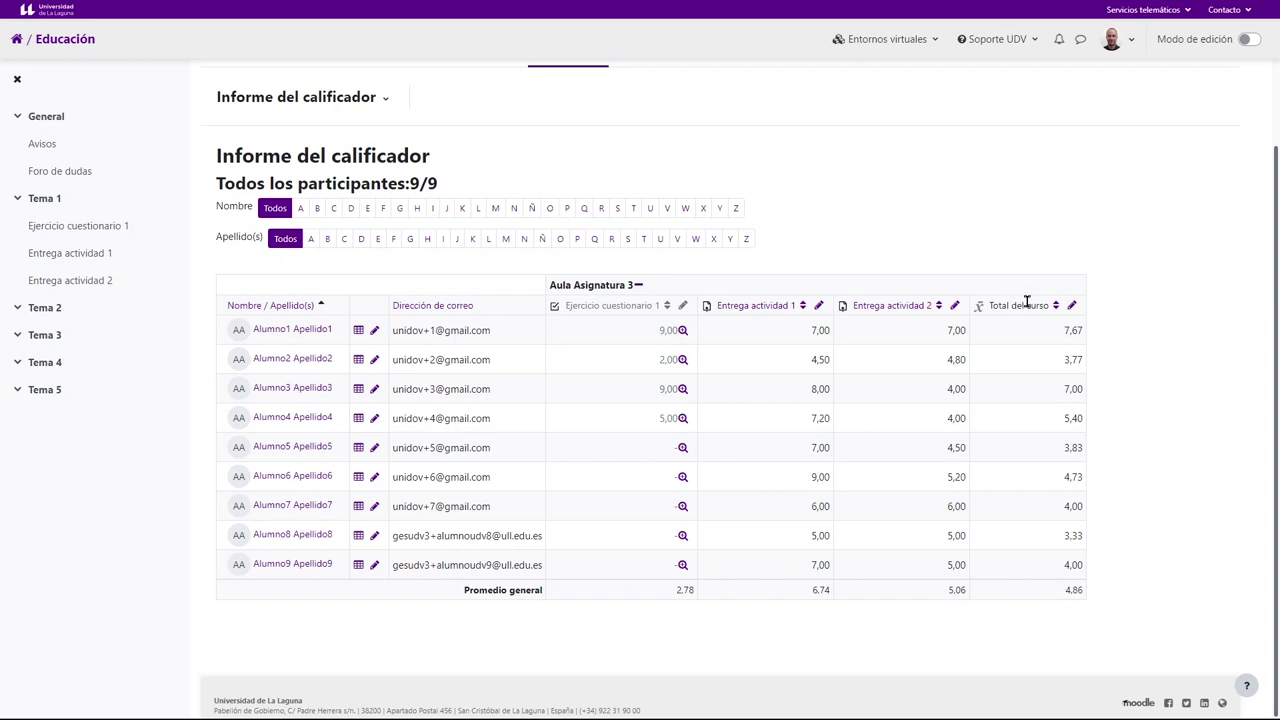
Cycle the Aula Asignatura 3 category through totals only to the view showing only the activity grades.
left_click(637, 285)
scroll(645, 405, "down", 1)
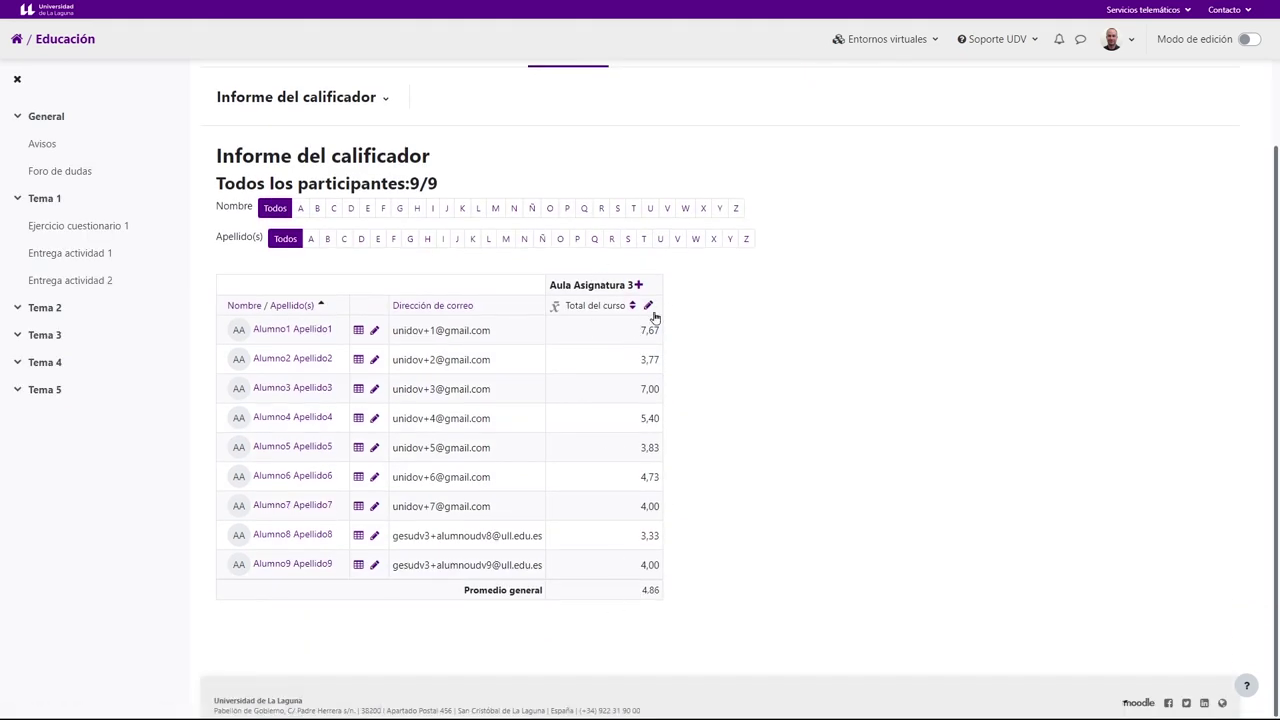
left_click(638, 285)
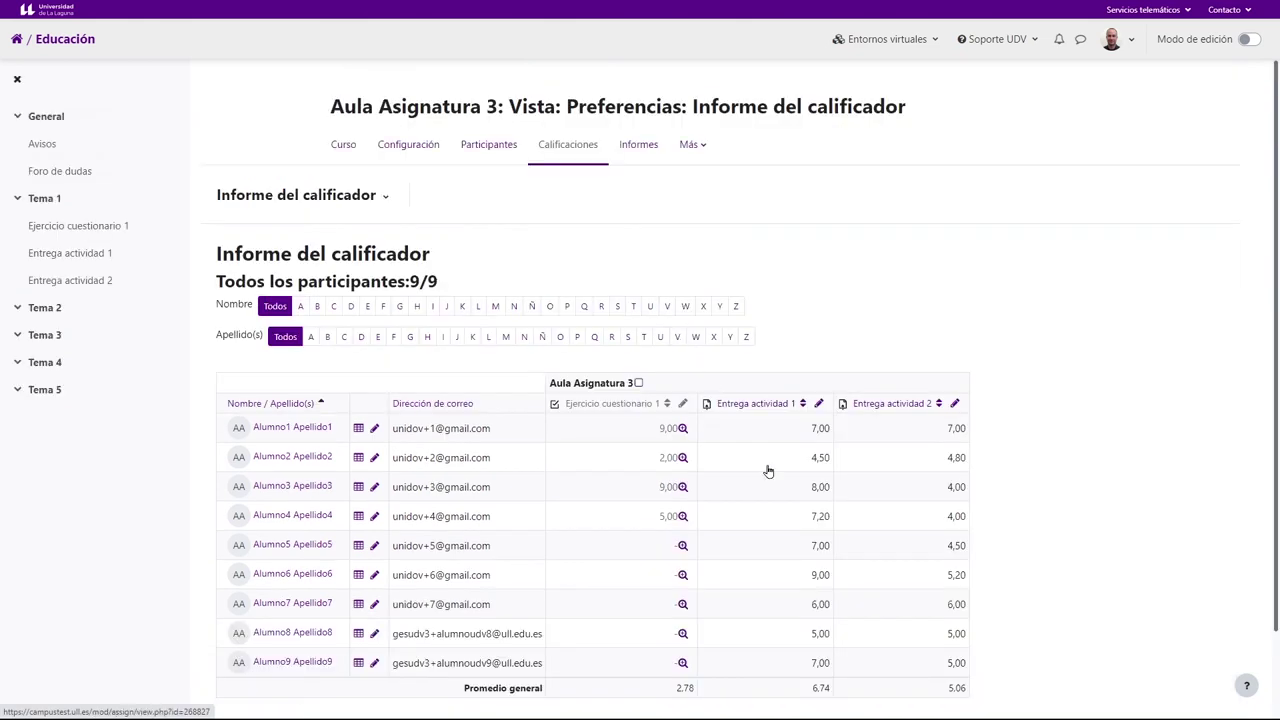
scroll(789, 334, "down", 1)
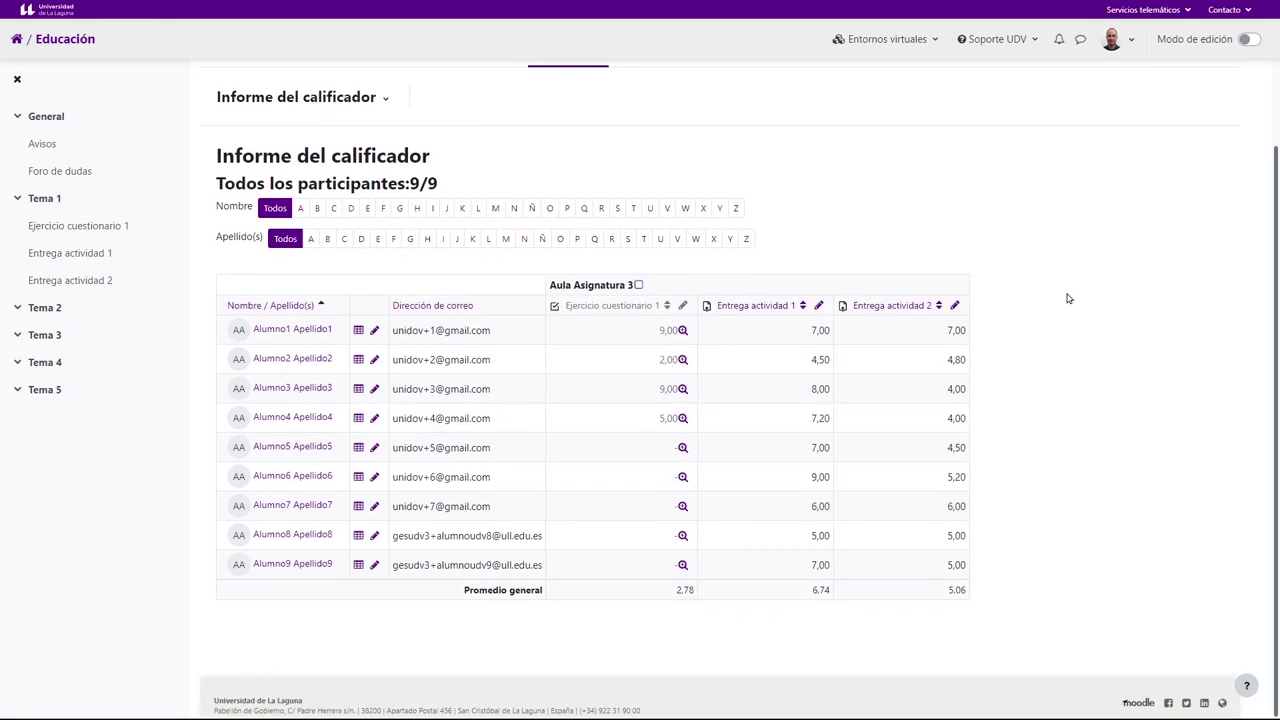
Switch the Aula Asignatura 3 category back to its full view and examine the Nombre and Apellido(s) initial filters.
left_click(638, 286)
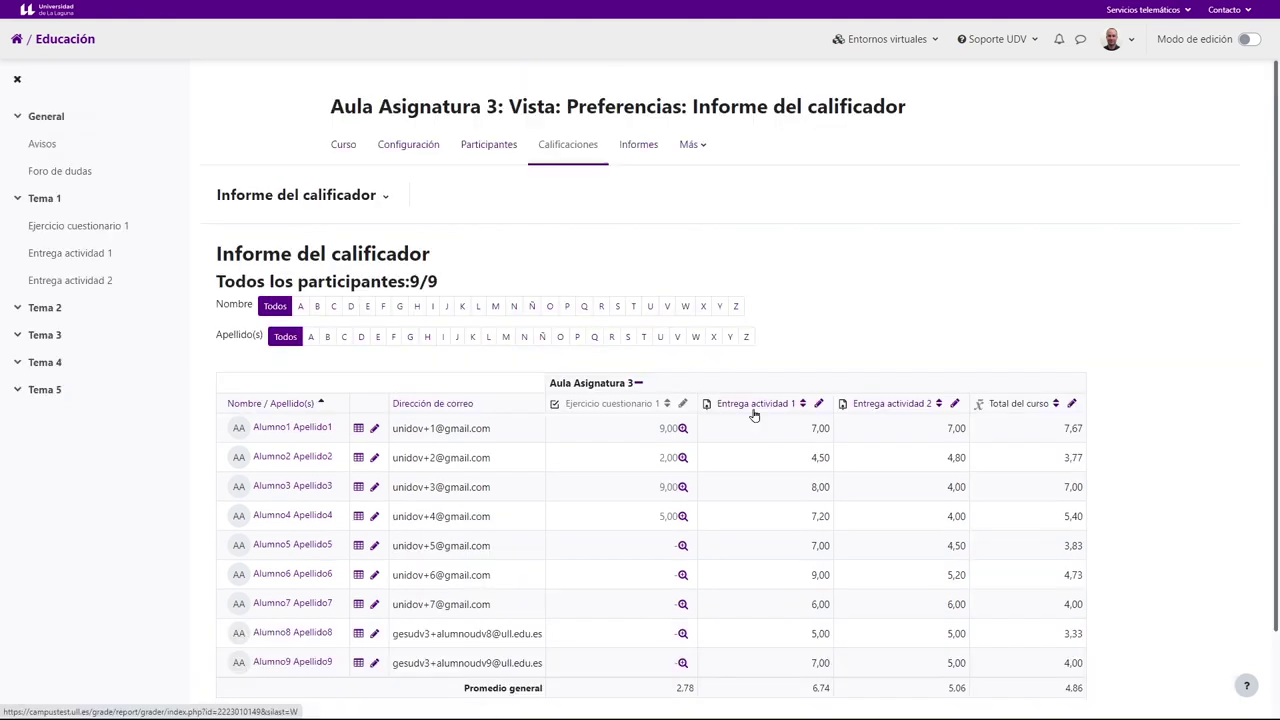
scroll(756, 416, "down", 1)
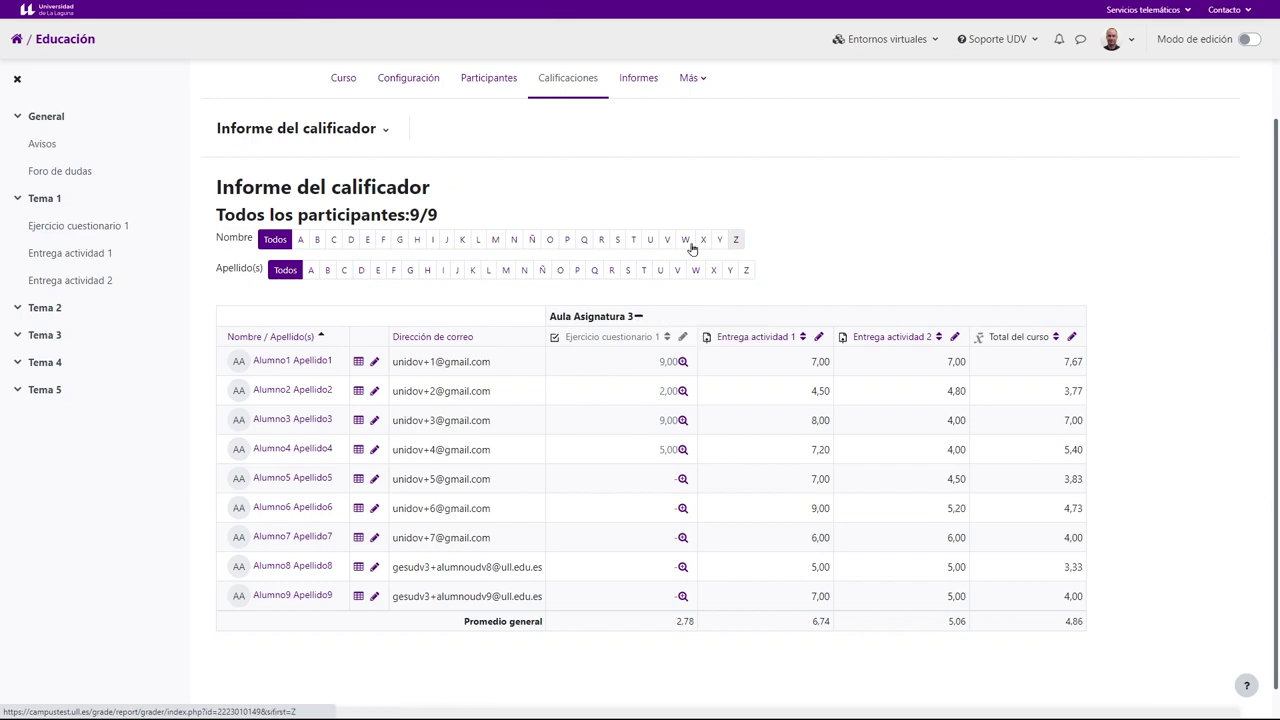
double_click(235, 237)
left_click_drag(222, 268, 267, 274)
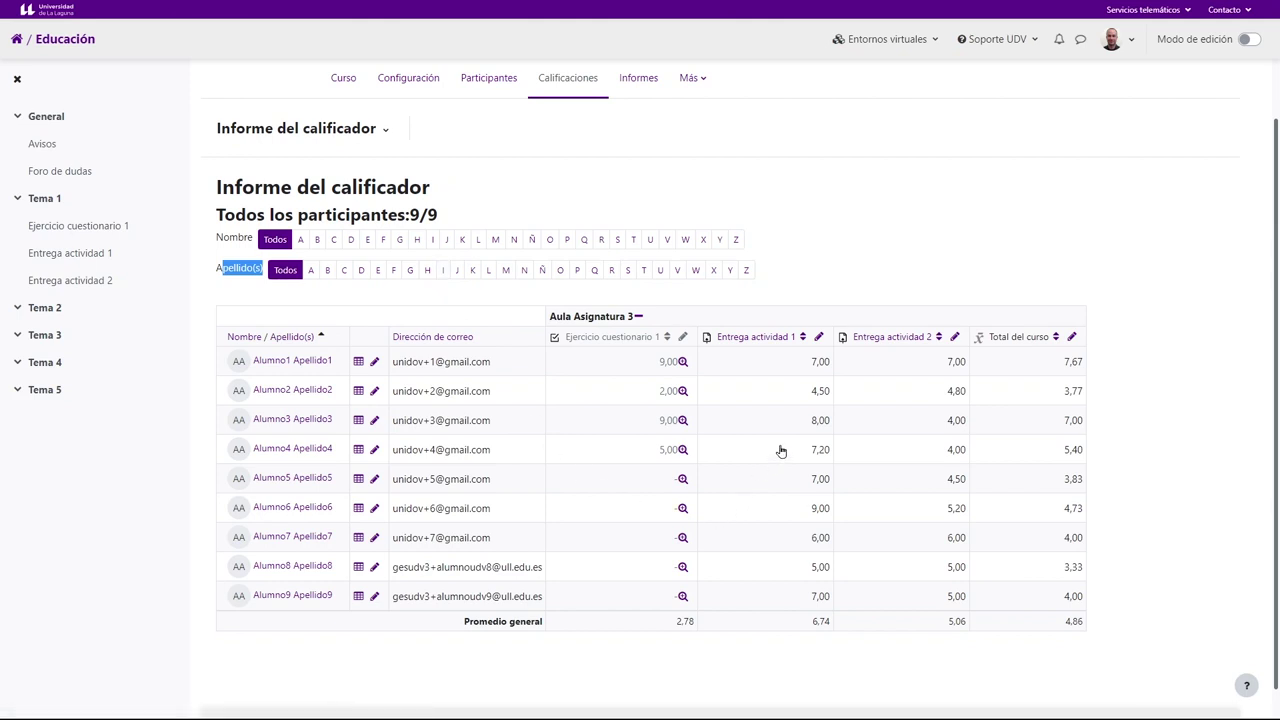
scroll(780, 445, "down", 1)
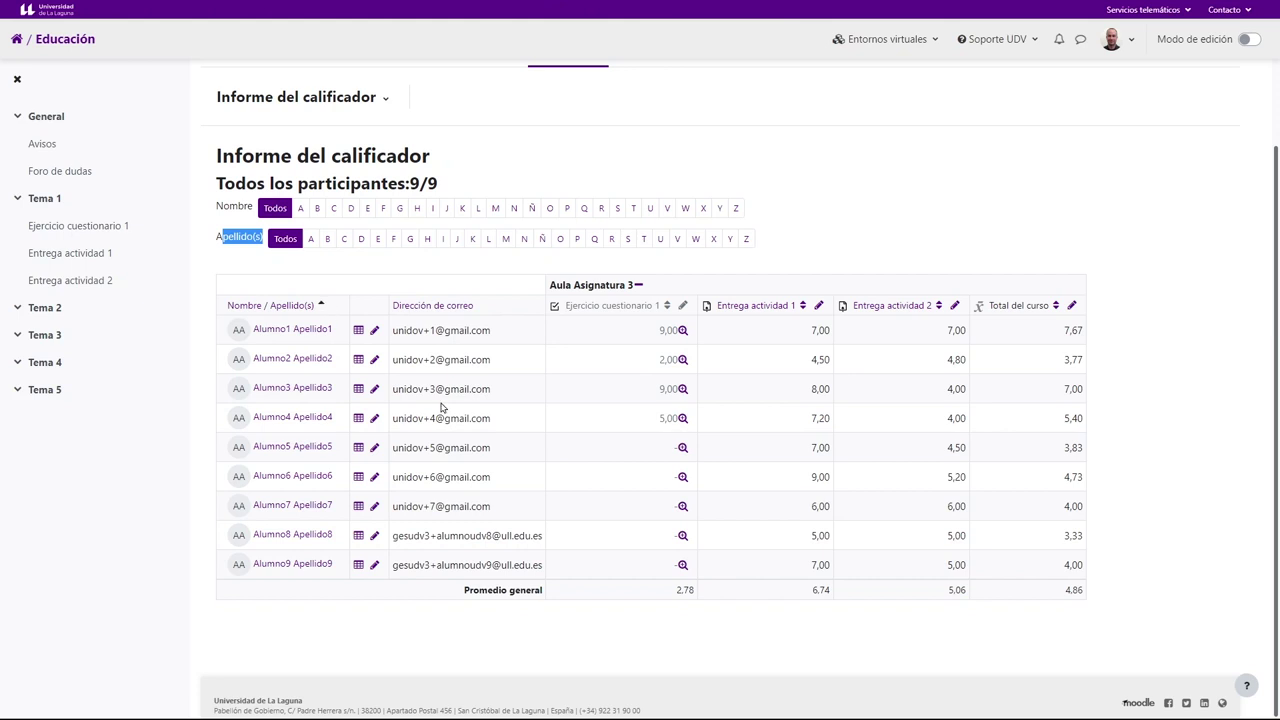
View all students' grades for Ejercicio cuestionario 1 in the Vista Simple, and return to the Informe del calificador.
left_click(683, 307)
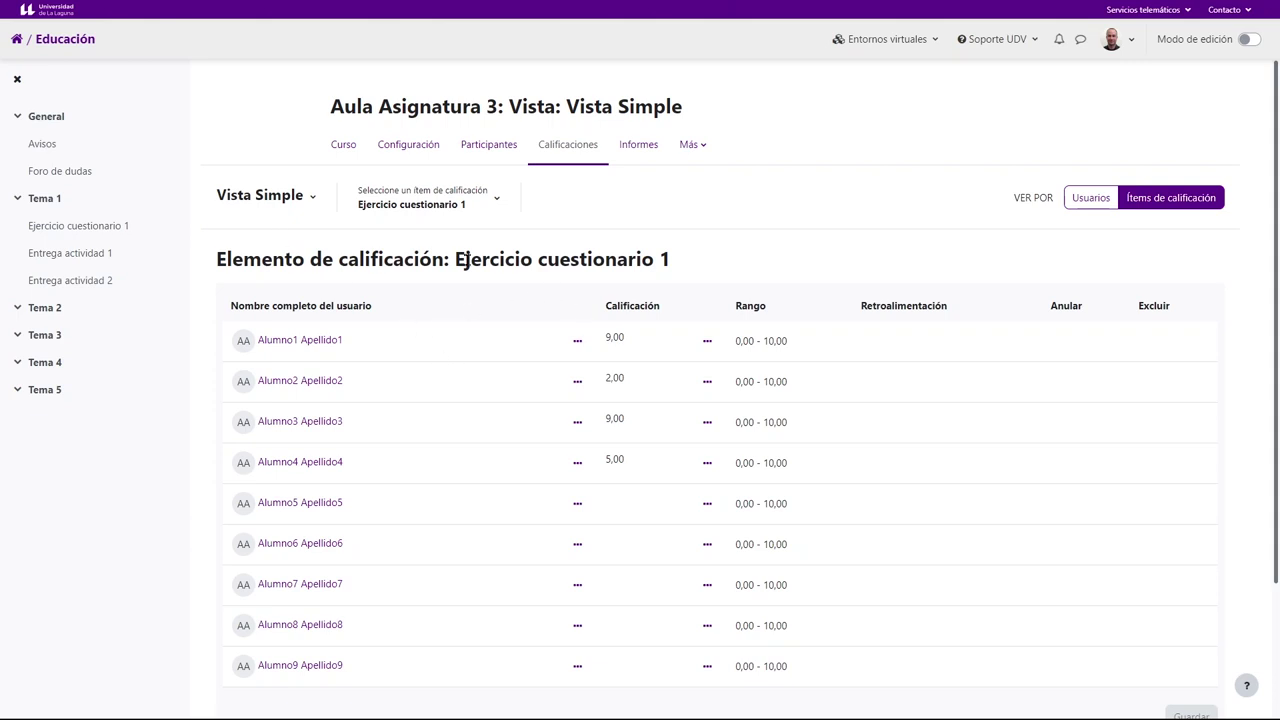
left_click_drag(464, 260, 662, 260)
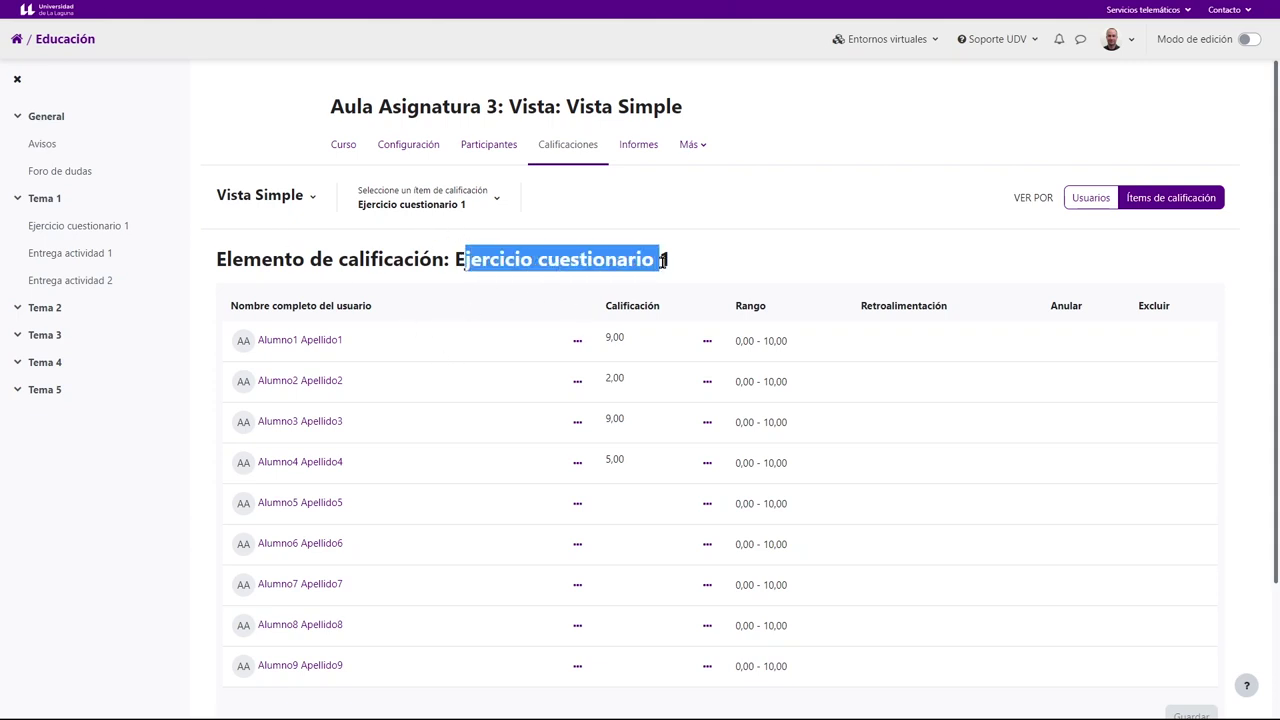
scroll(495, 424, "down", 3)
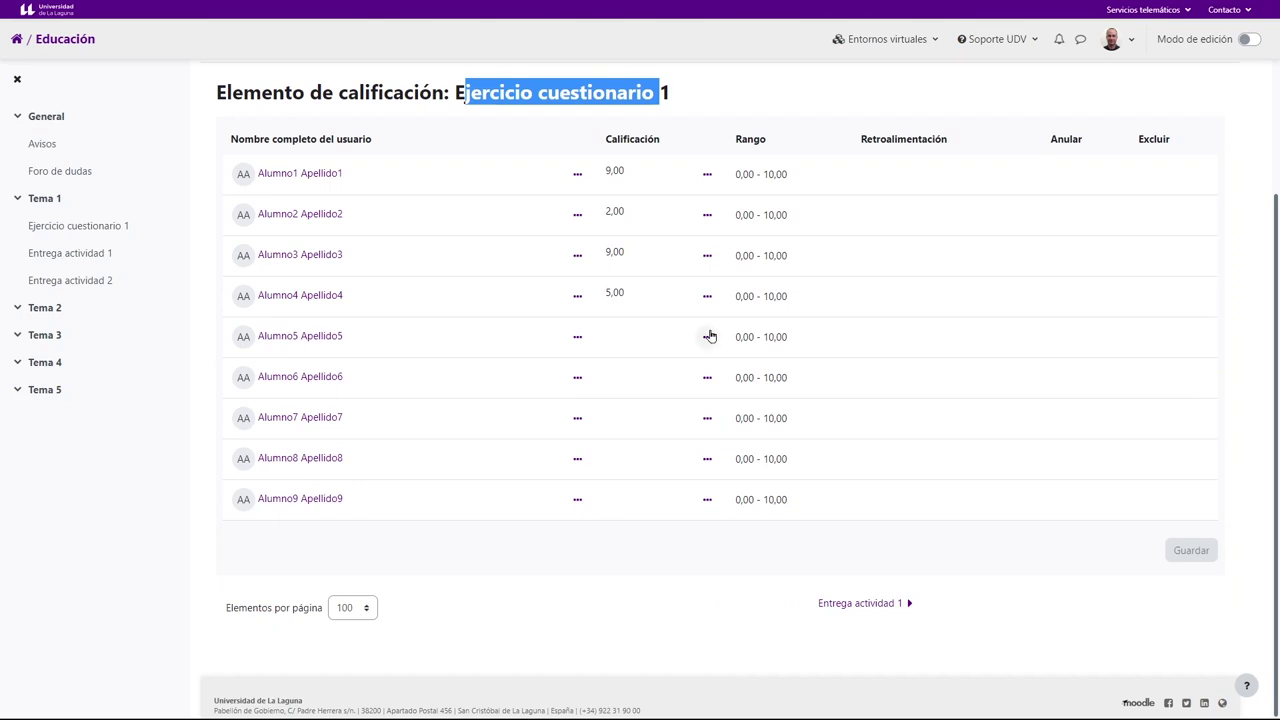
scroll(708, 337, "up", 3)
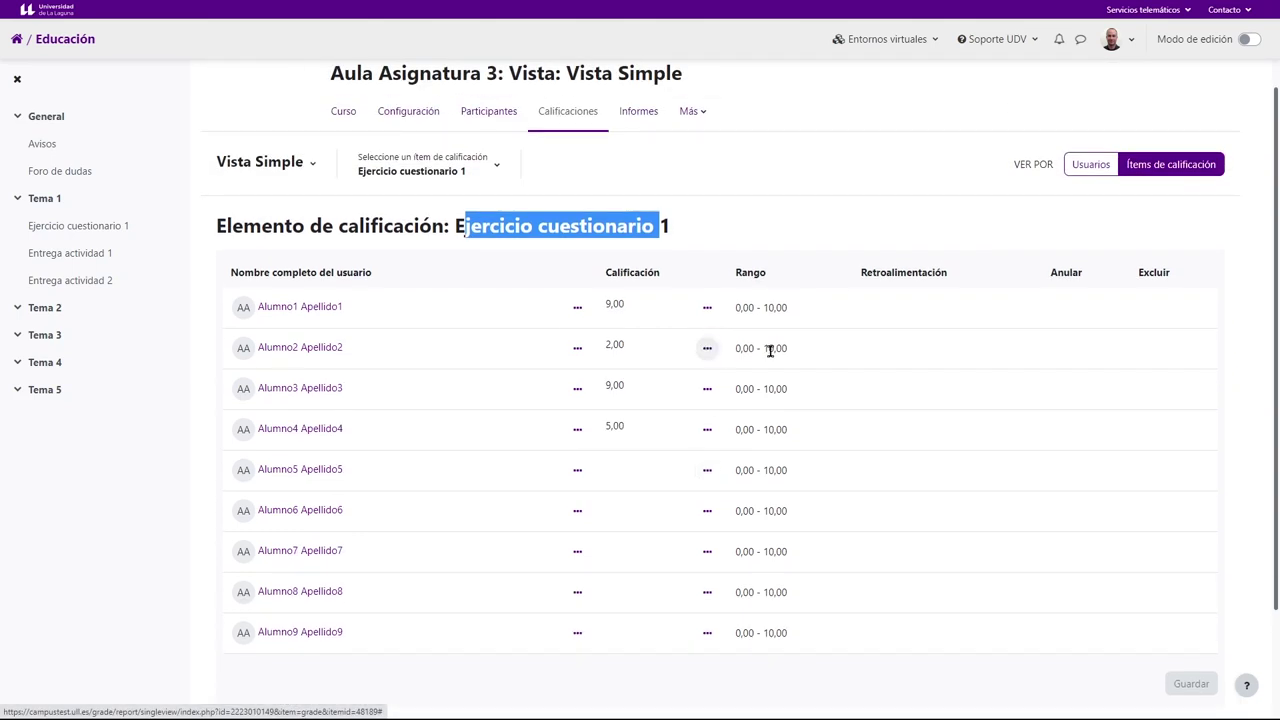
left_click(300, 166)
left_click(290, 209)
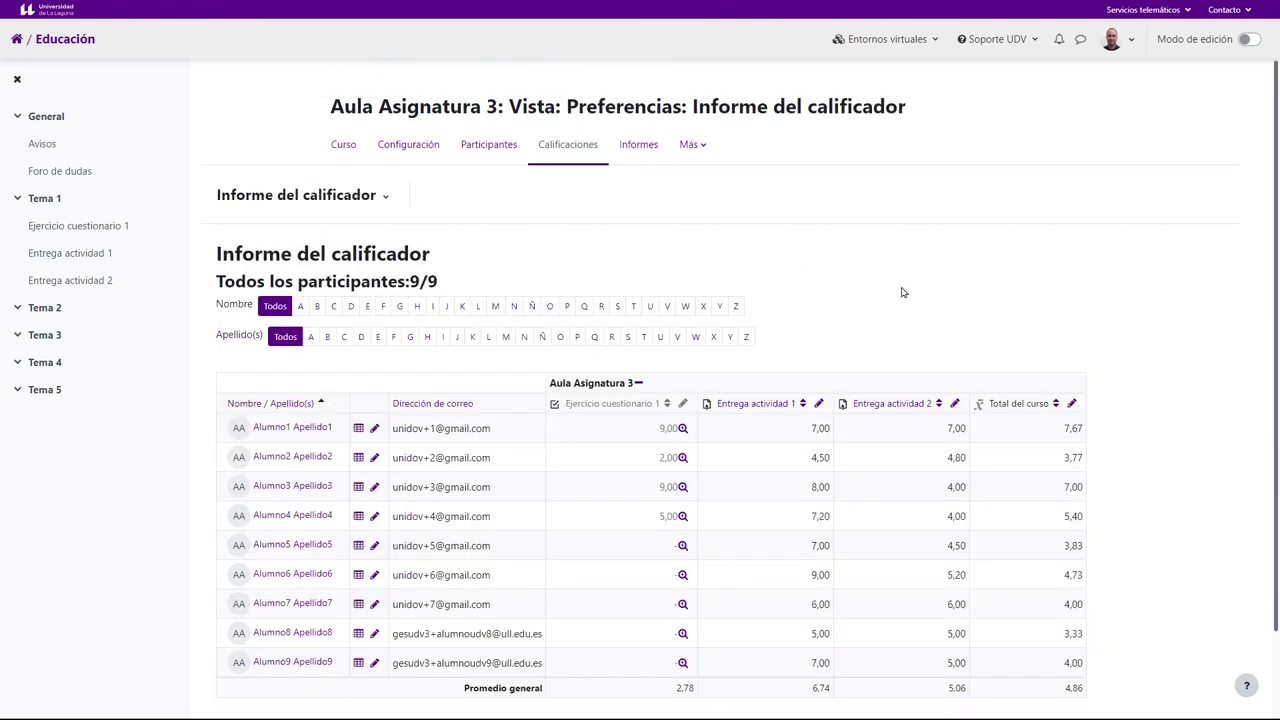
Set the first listed student's Entrega actividad 1 grade to 9 directly in the grader report.
scroll(932, 310, "down", 2)
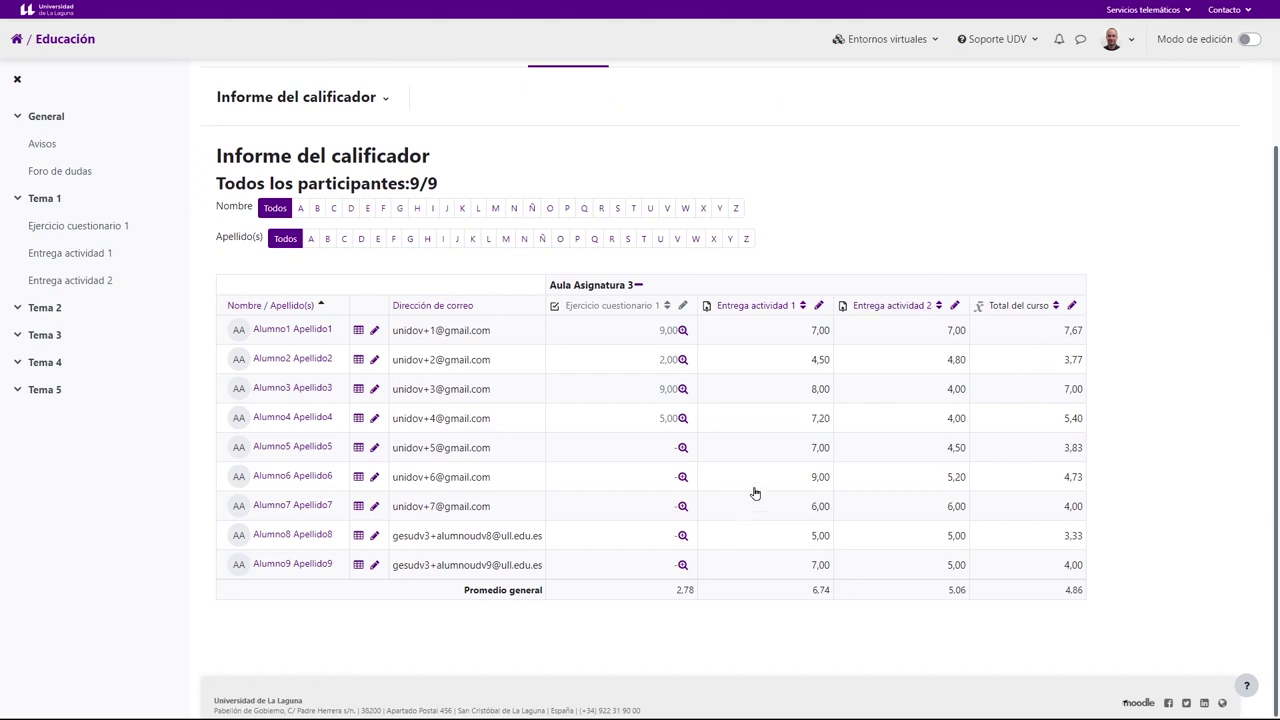
left_click(796, 340)
left_click_drag(792, 331, 716, 330)
key("BackSpace")
type("9")
key("Return")
Override the first listed student's Ejercicio cuestionario 1 grade with 5 in the grader report.
left_click(656, 340)
left_click_drag(650, 328, 534, 312)
key("BackSpace")
type("5")
key("Return")
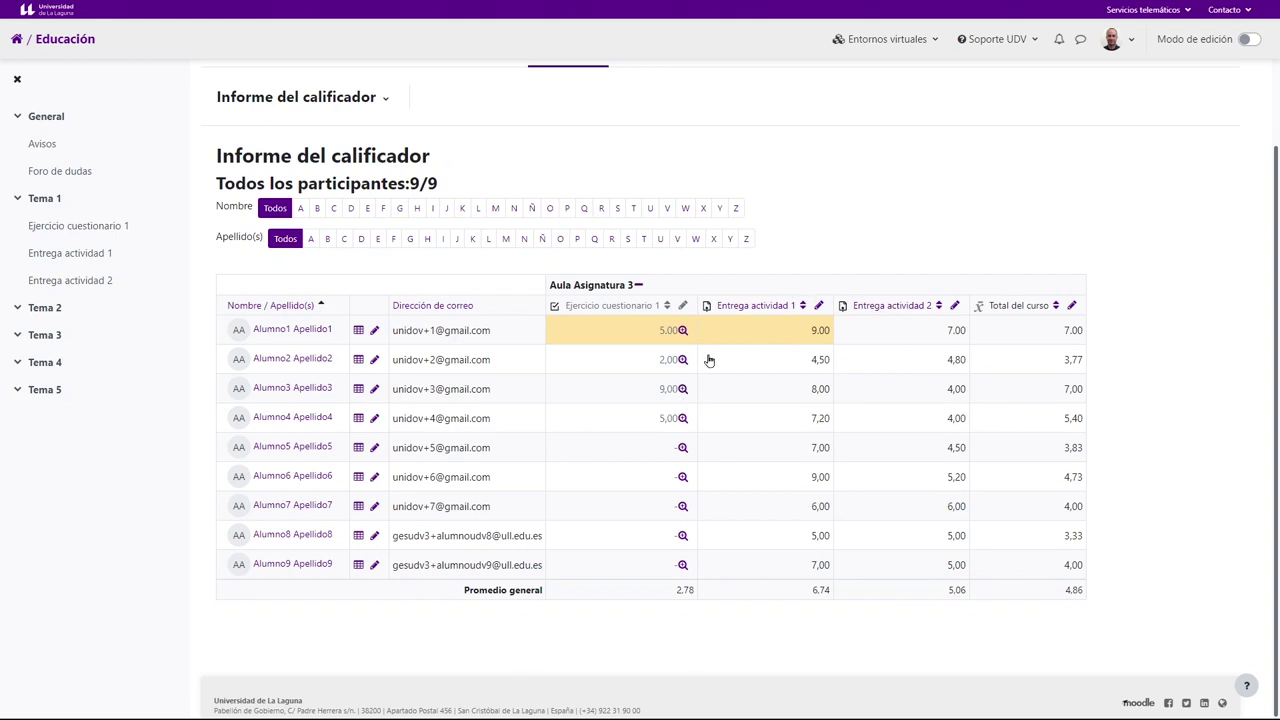
Open the Ejercicio cuestionario 1 results from the grader report and check the first student's grade in the attempts table.
left_click(628, 306)
scroll(530, 480, "down", 3)
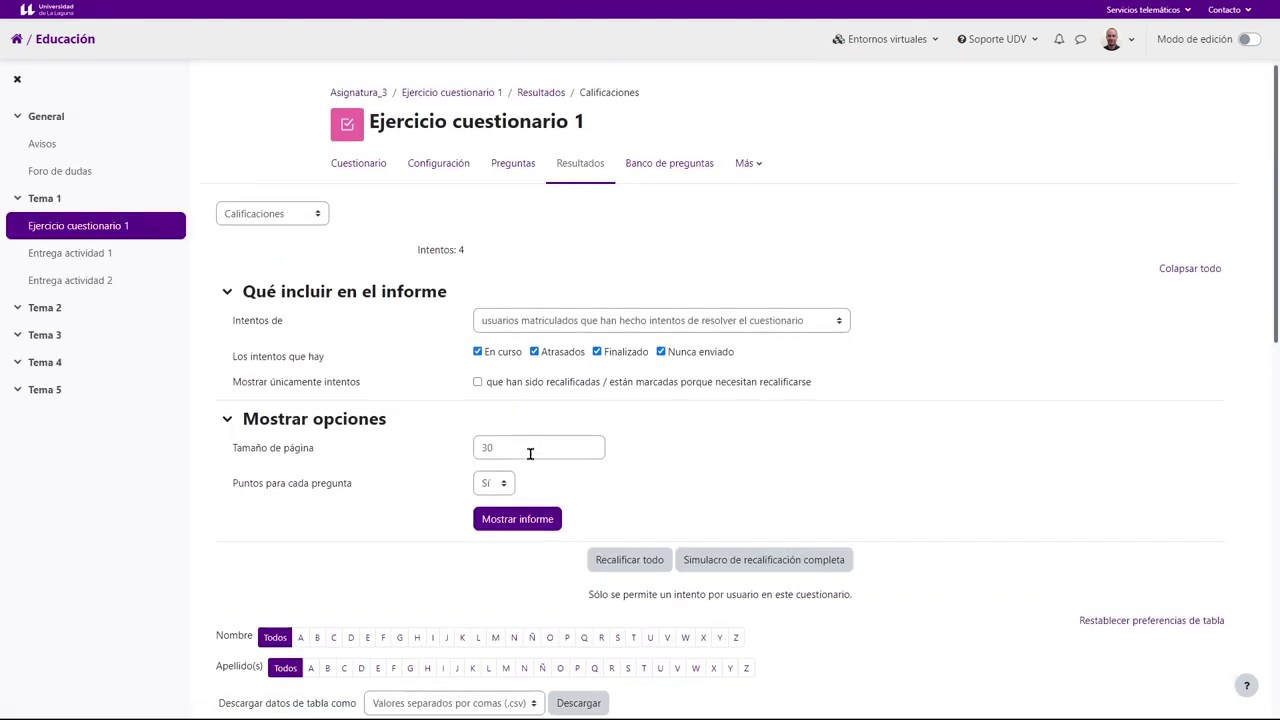
scroll(508, 455, "down", 3)
left_click_drag(720, 401, 688, 401)
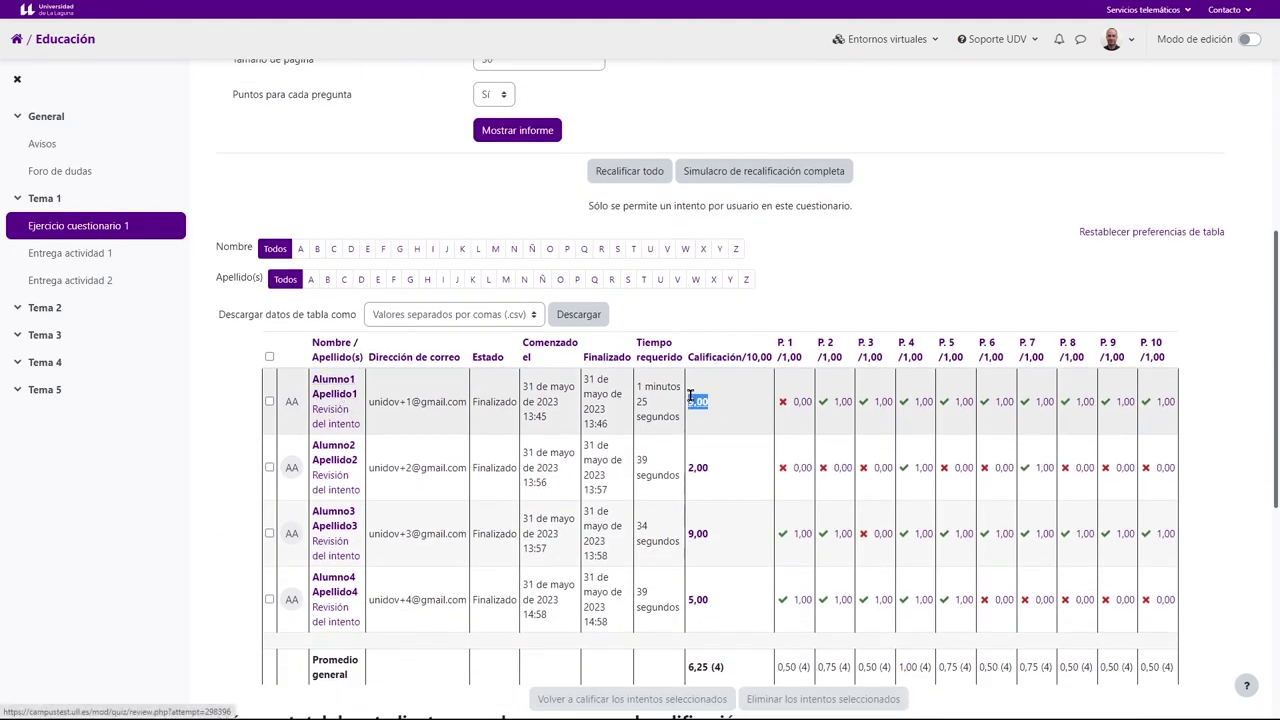
scroll(400, 170, "up", 5)
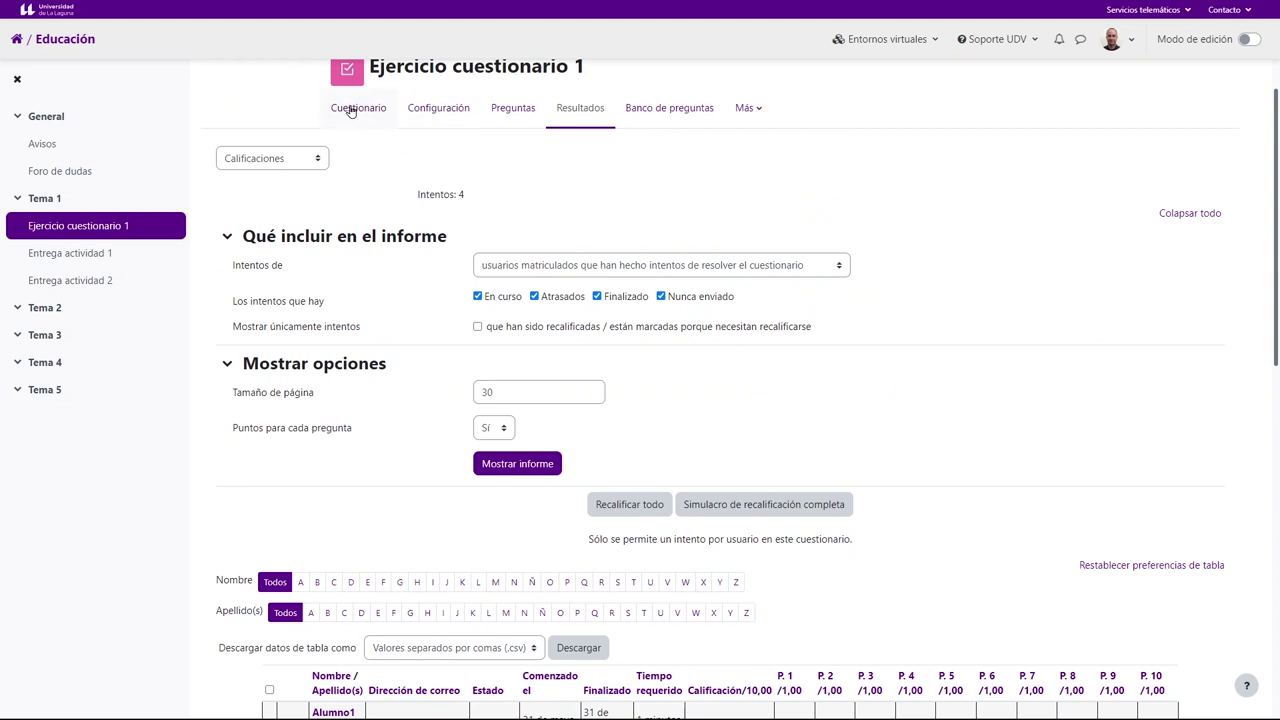
Go back to the Asignatura_3 course page and reopen its Calificaciones.
scroll(426, 190, "up", 2)
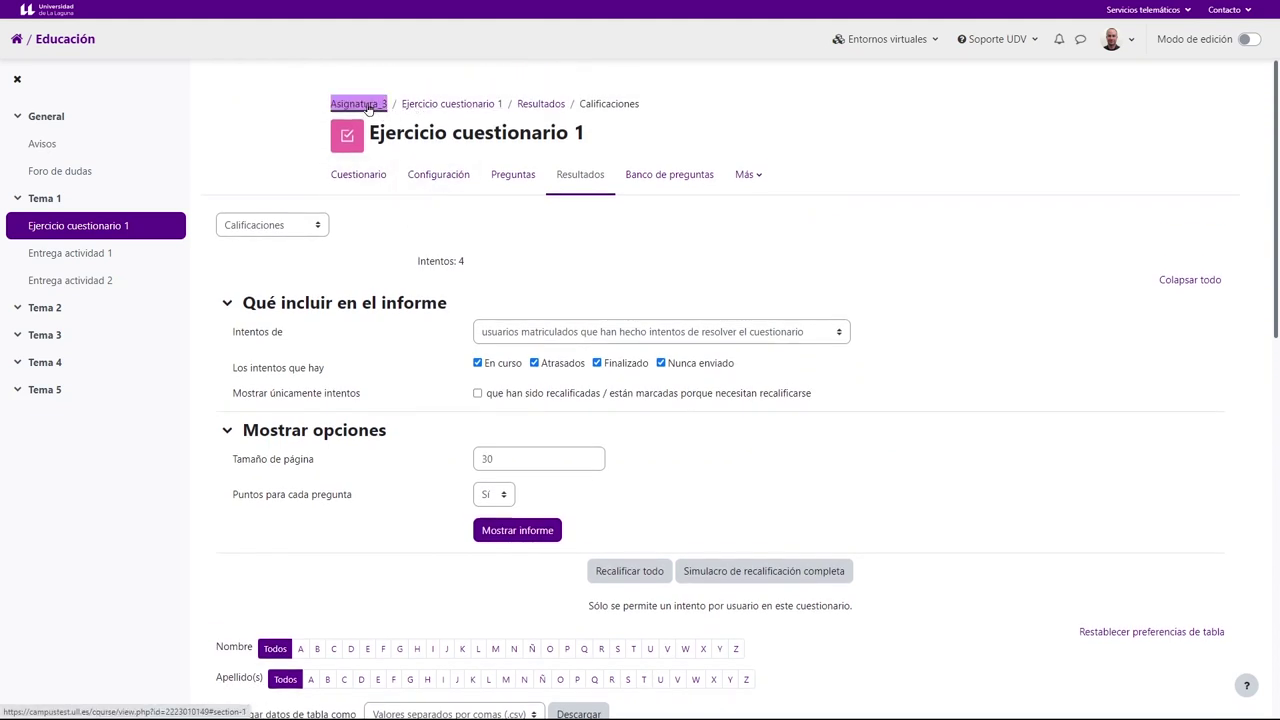
left_click(350, 103)
scroll(454, 257, "up", 7)
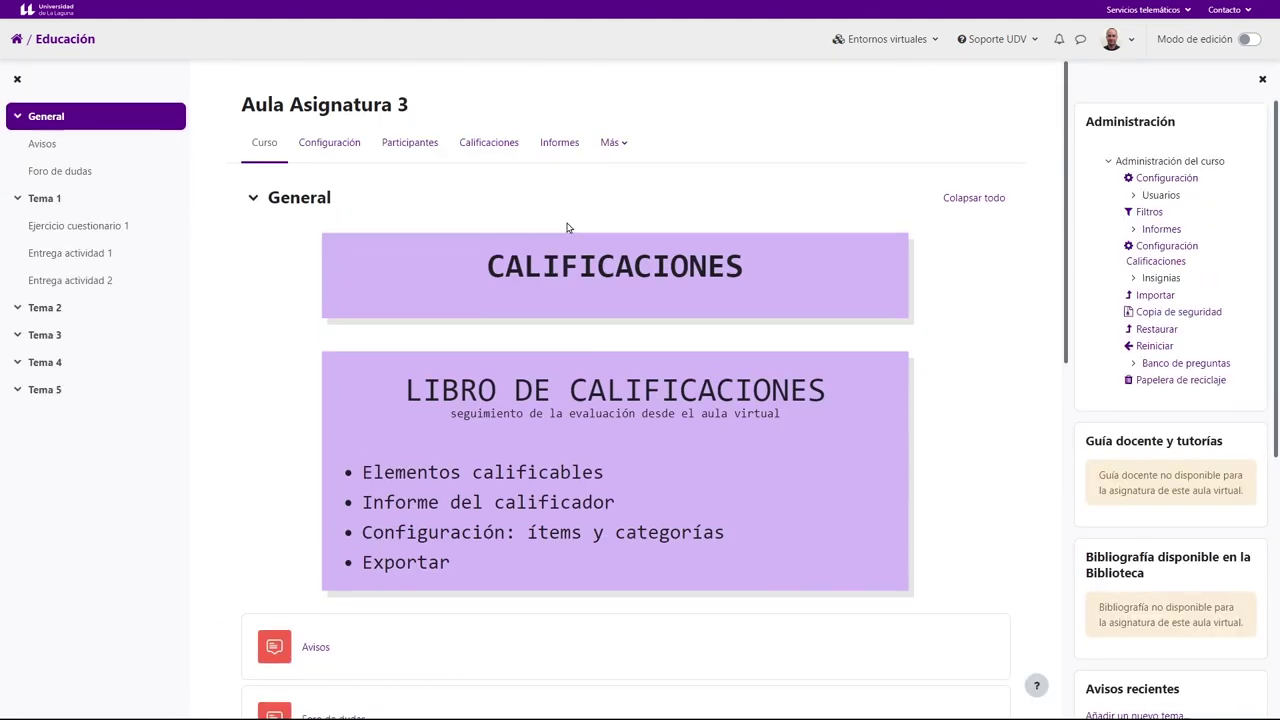
left_click(488, 145)
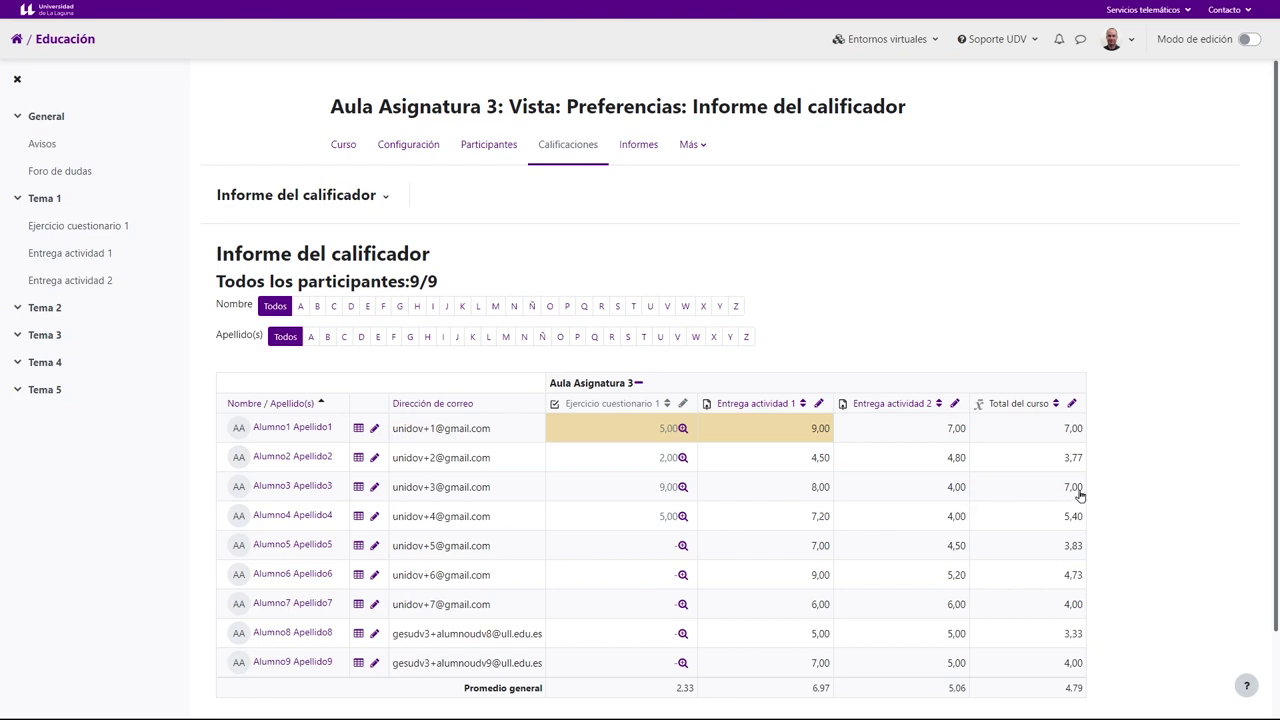
Open Ejercicio cuestionario 1 in the Vista Simple with edit mode on, and remove the first student's Anular mark, saving the change.
scroll(1080, 494, "down", 2)
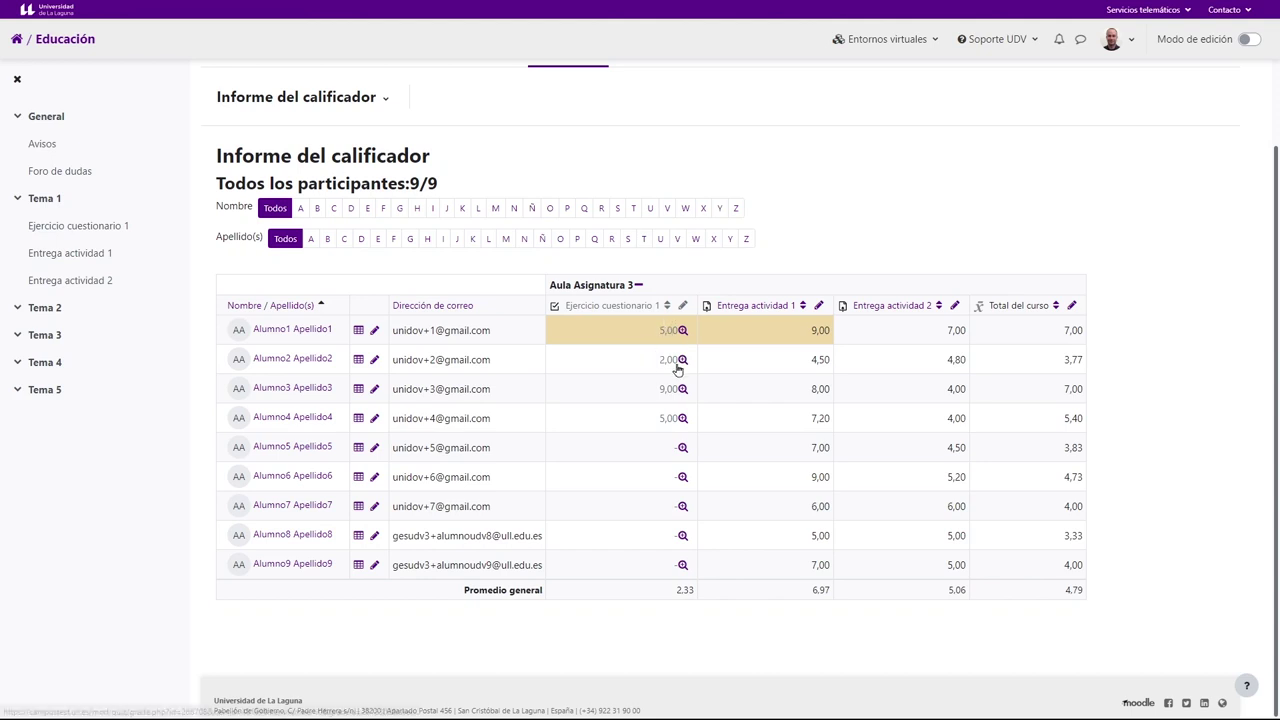
scroll(678, 368, "up", 1)
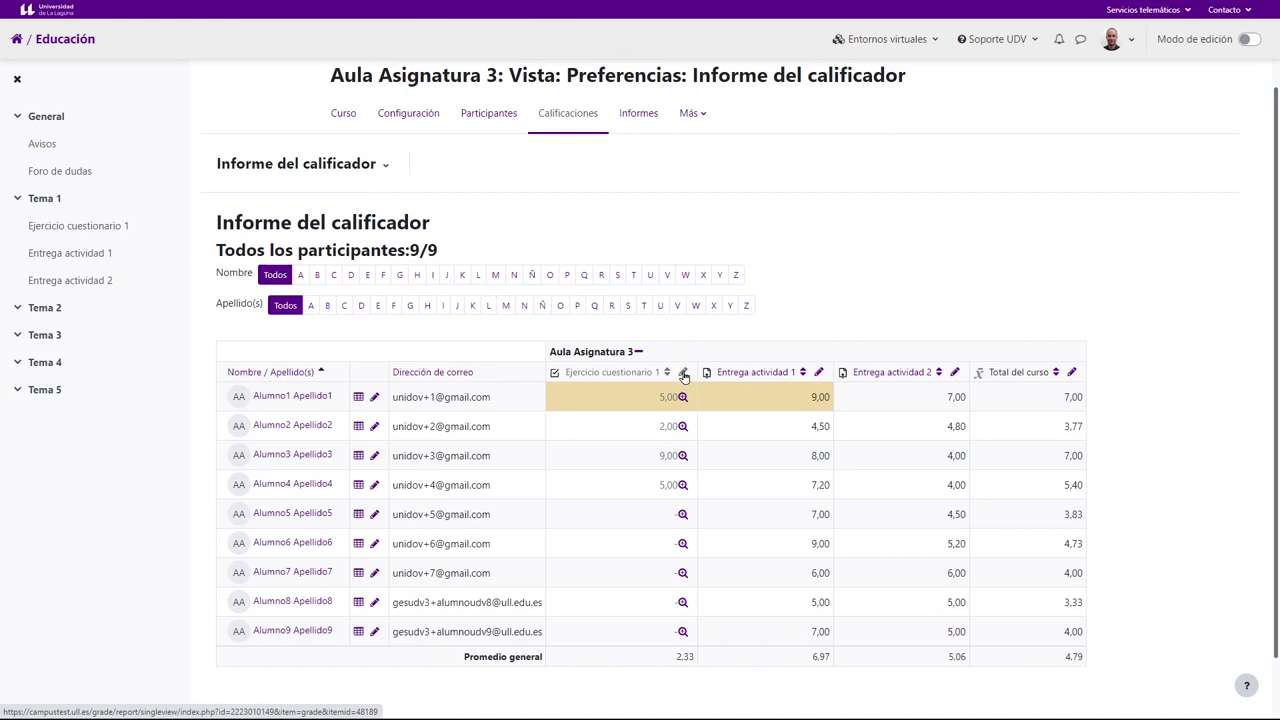
left_click(683, 372)
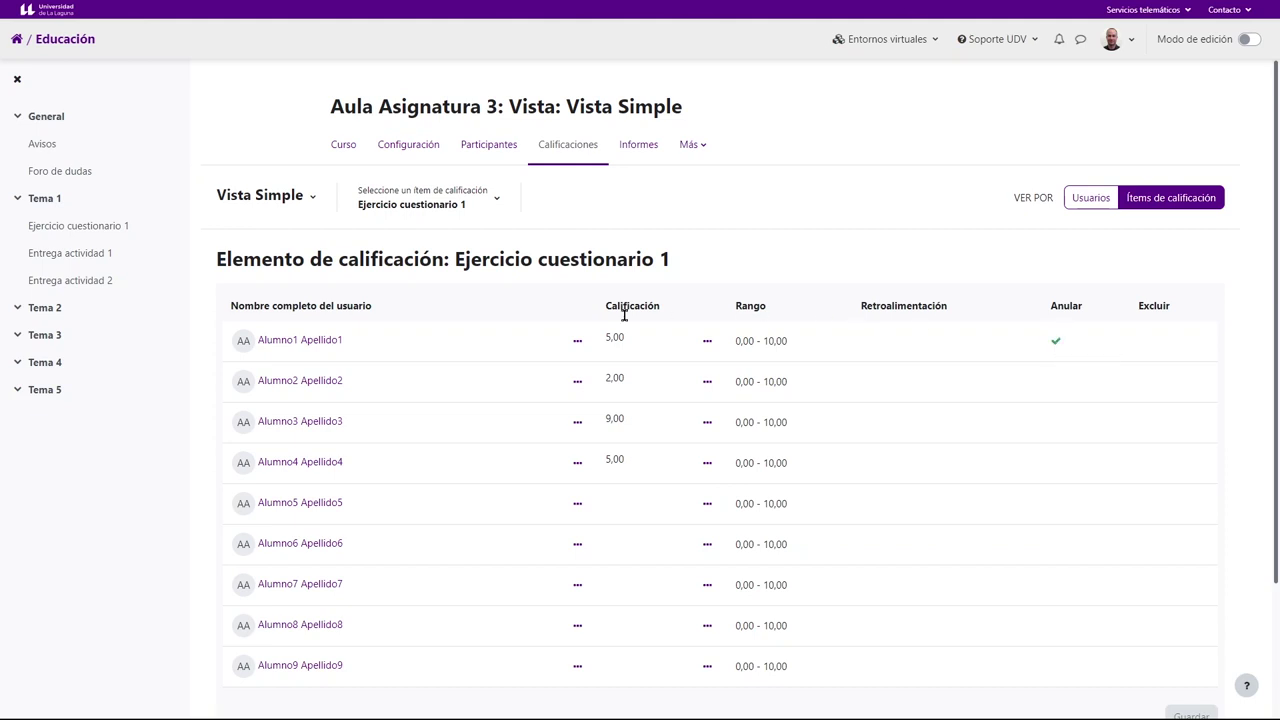
left_click(1248, 40)
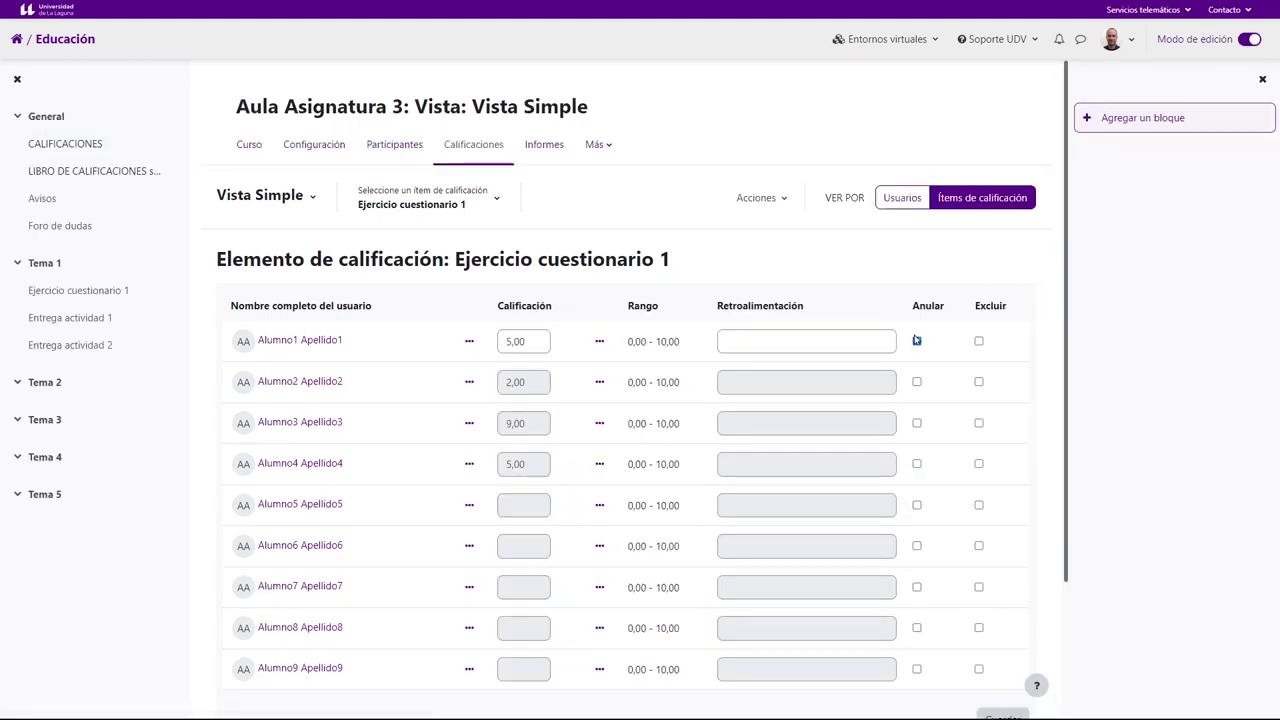
left_click(916, 342)
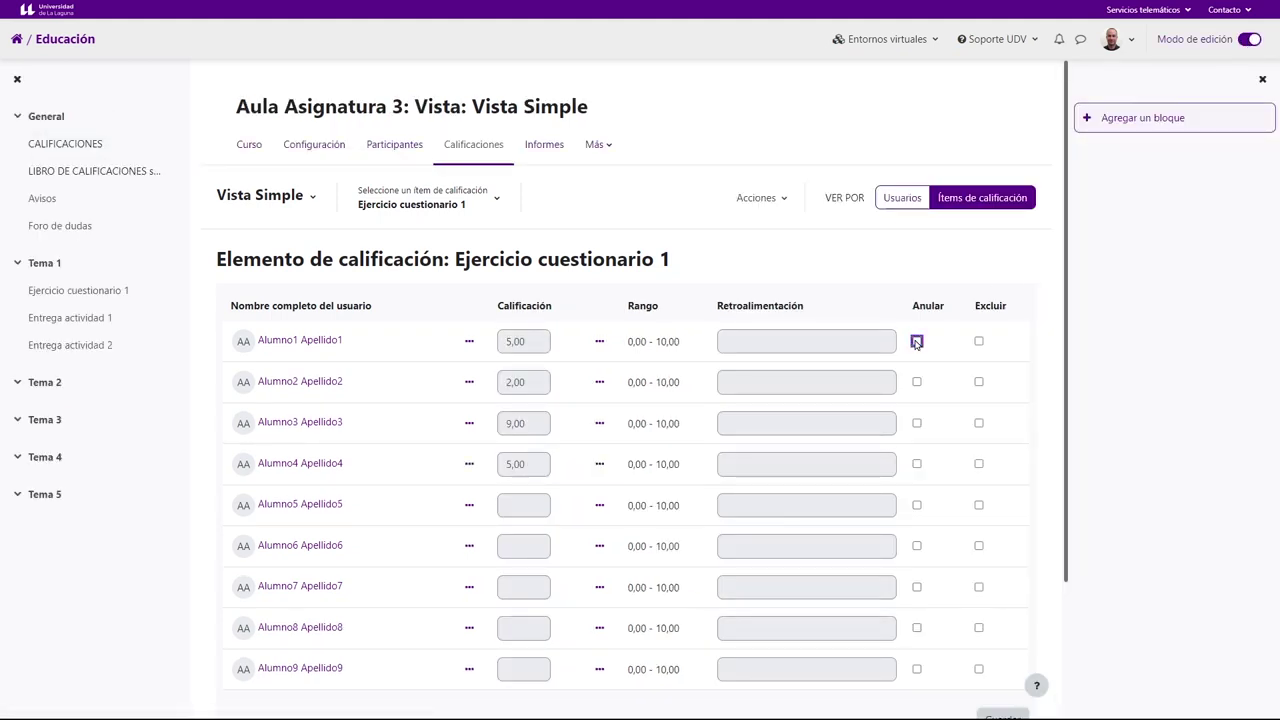
scroll(520, 335, "down", 3)
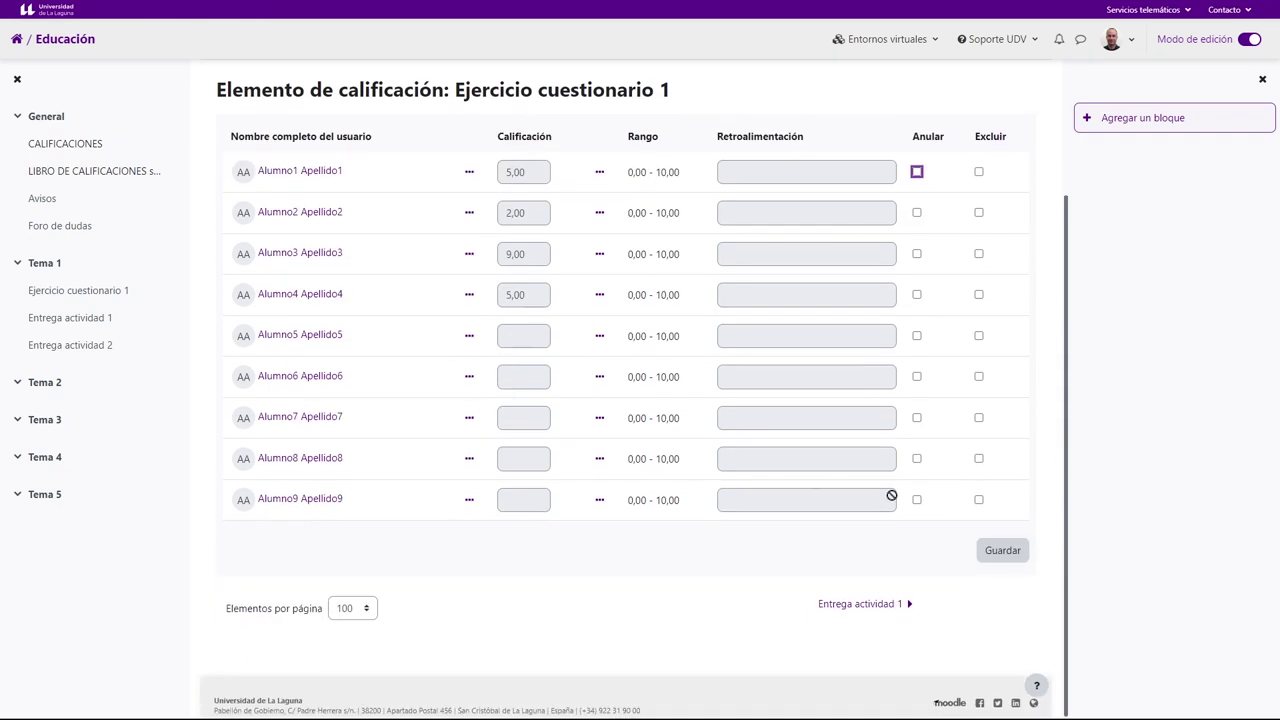
left_click(1002, 550)
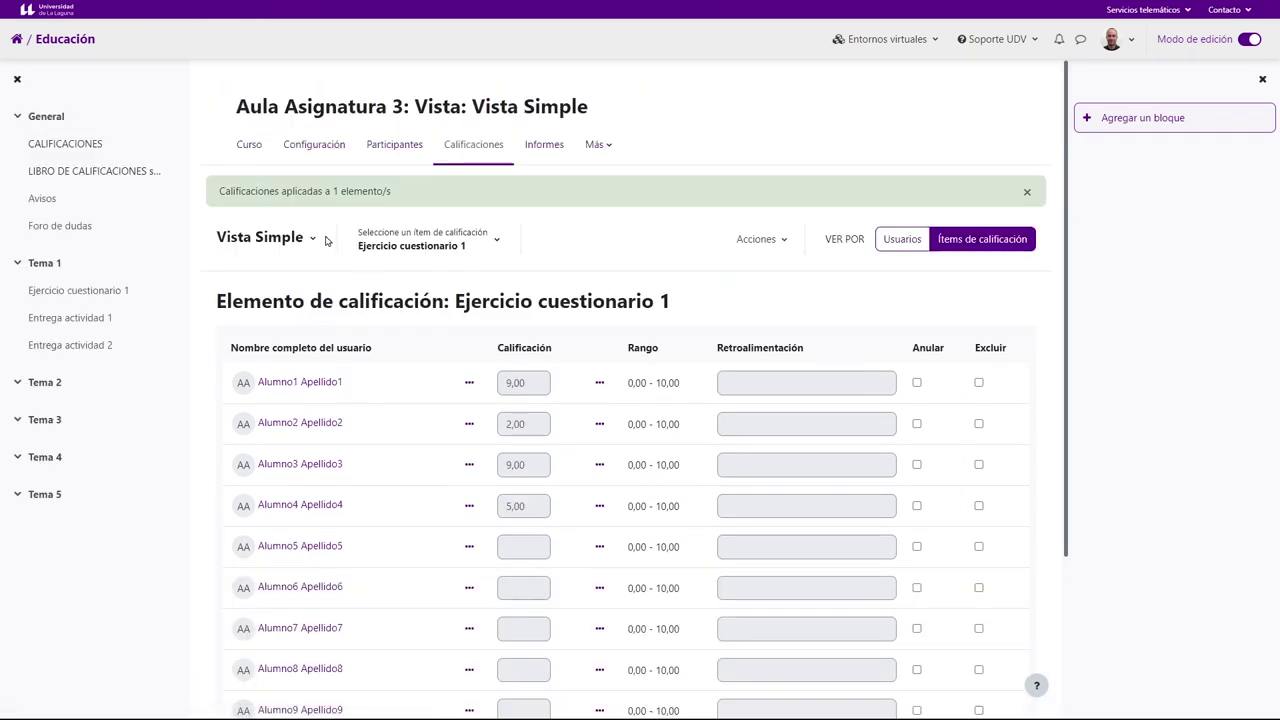
Go back to the Informe del calificador, turn off edit mode and review the grades.
left_click(297, 240)
left_click(286, 286)
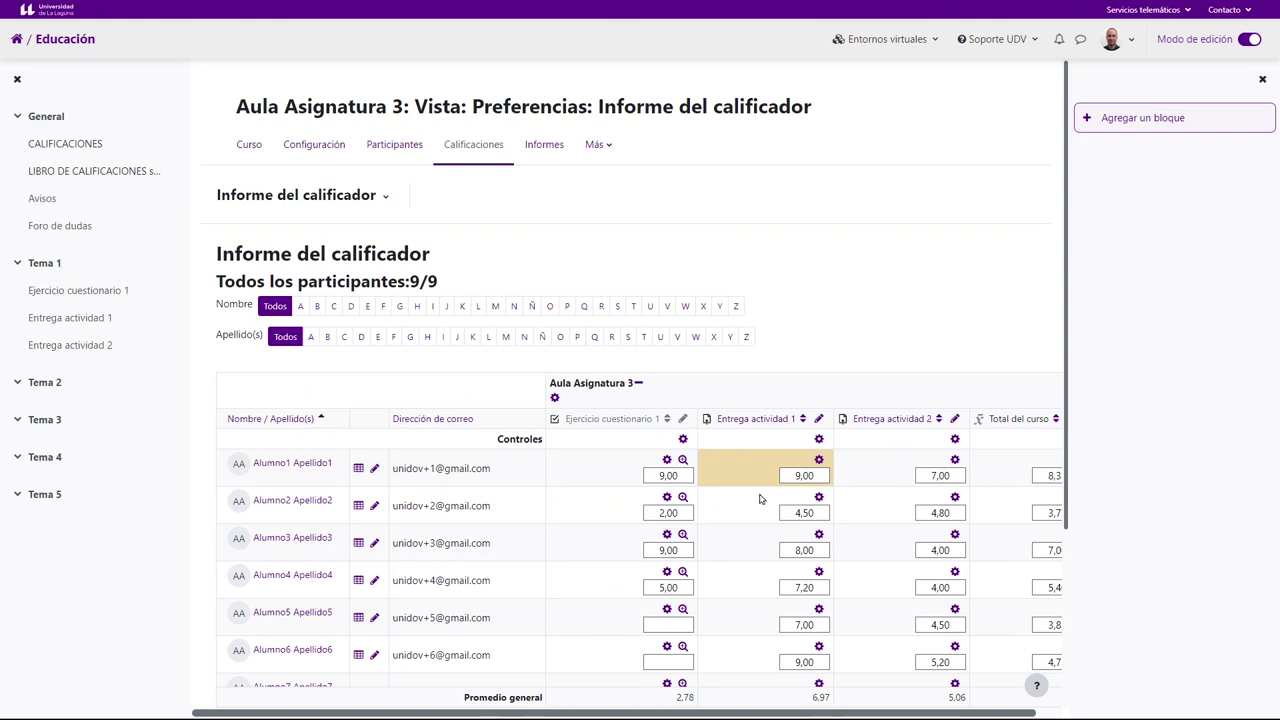
left_click(1249, 39)
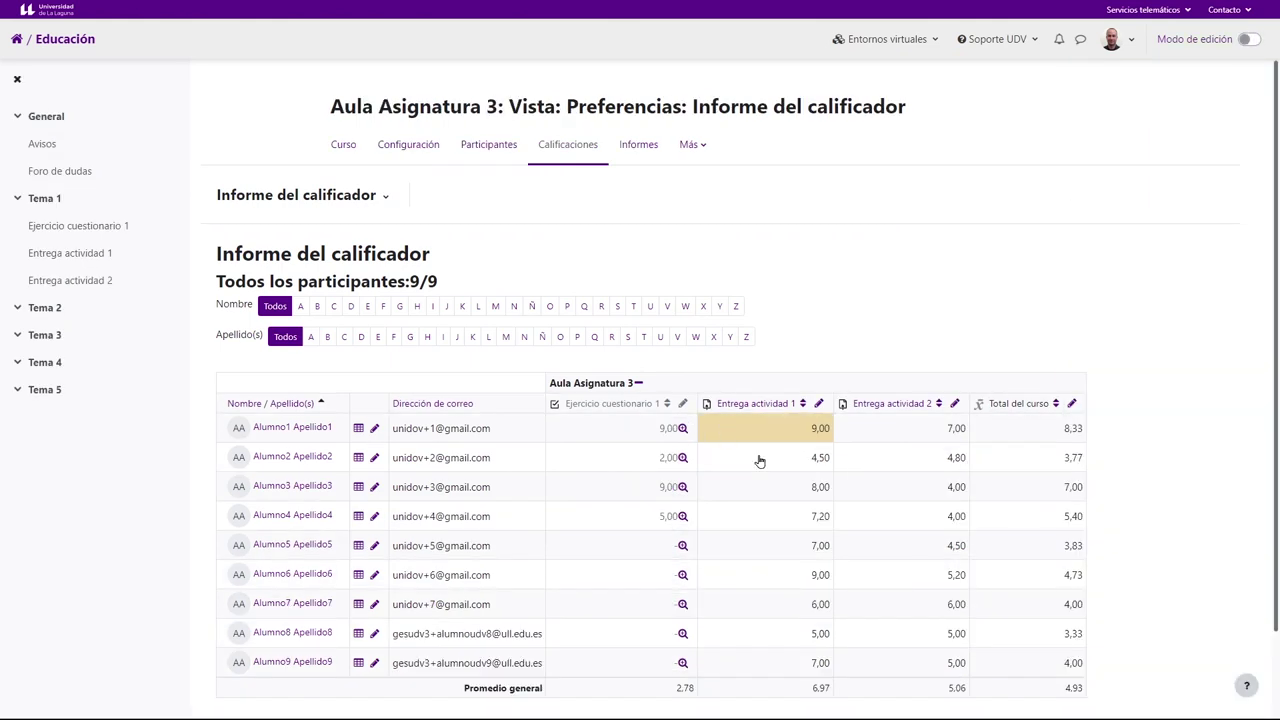
scroll(740, 424, "down", 1)
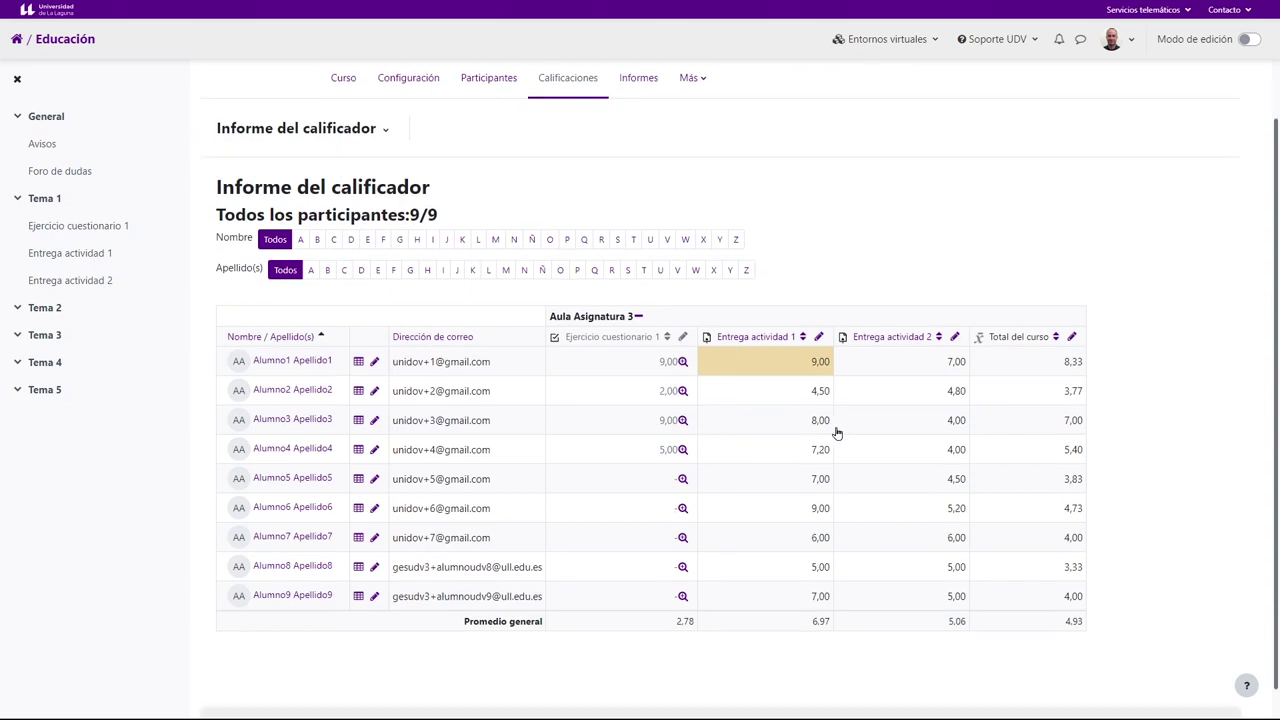
scroll(705, 450, "up", 1)
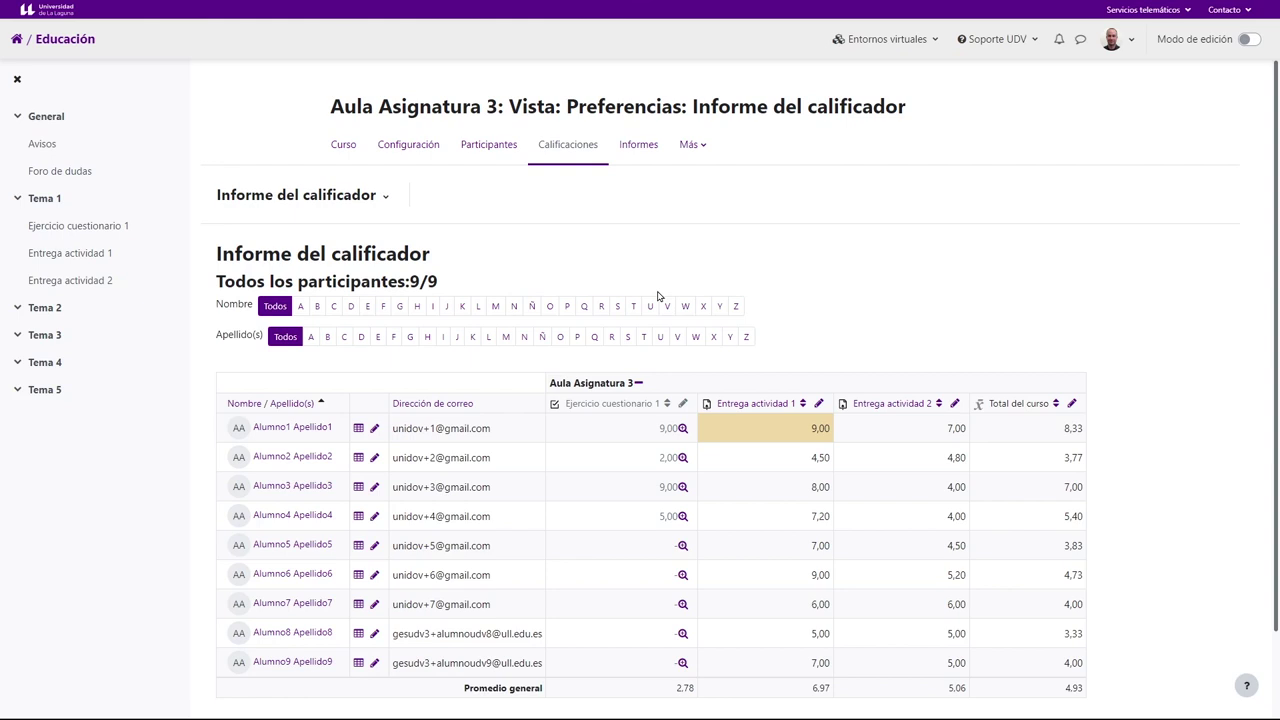
Open Configuración Calificaciones and examine the Aula Asignatura 3 category row.
left_click(378, 205)
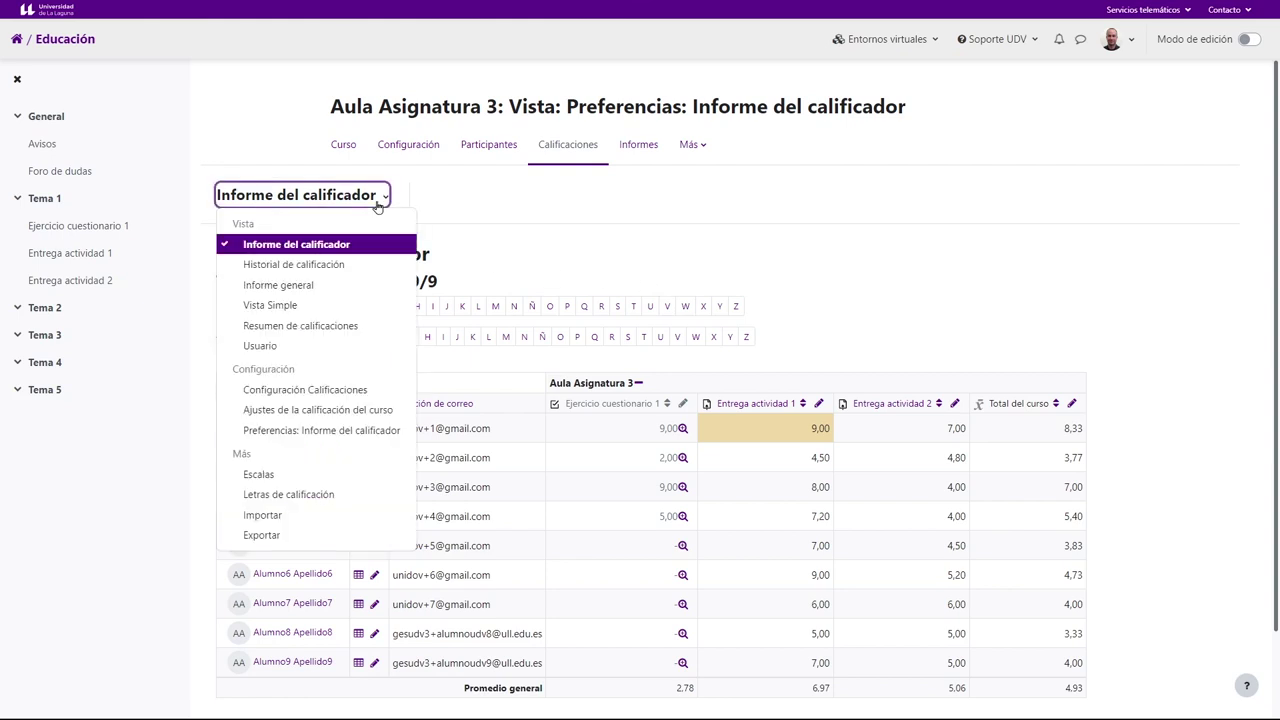
left_click(305, 389)
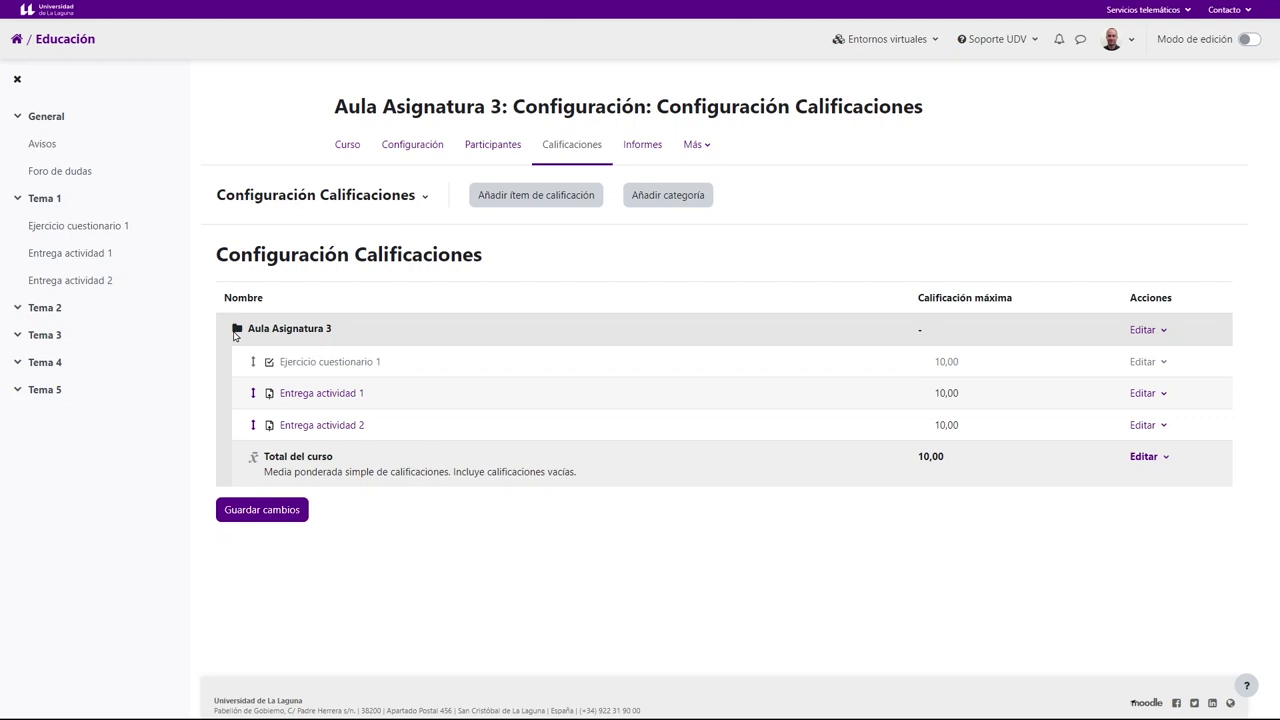
left_click_drag(253, 332, 336, 338)
left_click(291, 331)
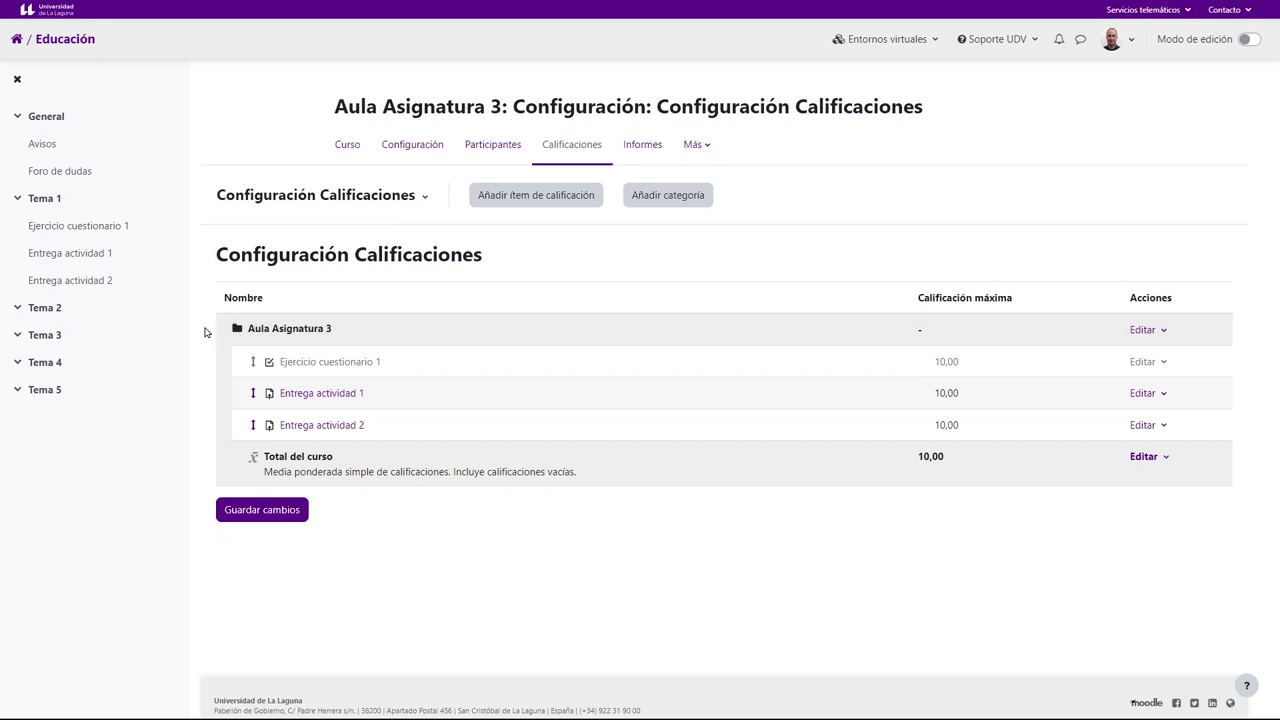
left_click_drag(246, 330, 378, 332)
left_click_drag(791, 332, 1136, 320)
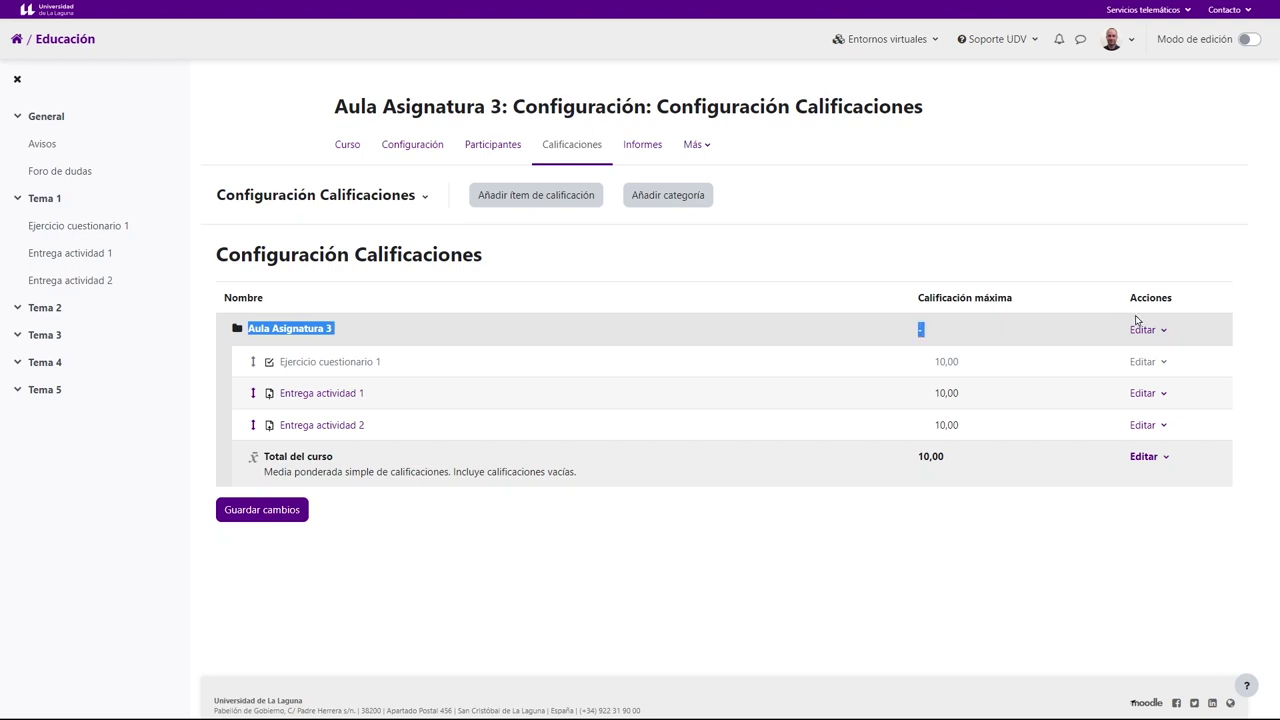
Examine the Total del curso row and its grade aggregation description.
left_click_drag(264, 456, 608, 484)
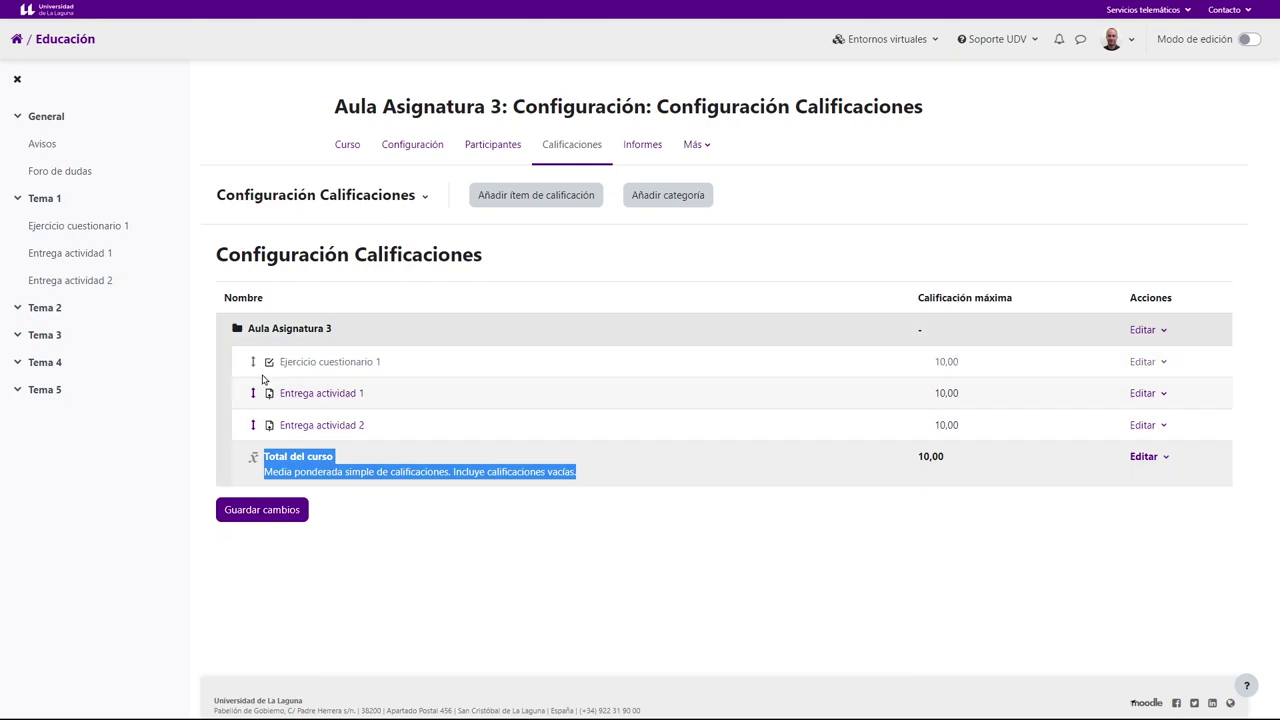
left_click(330, 476)
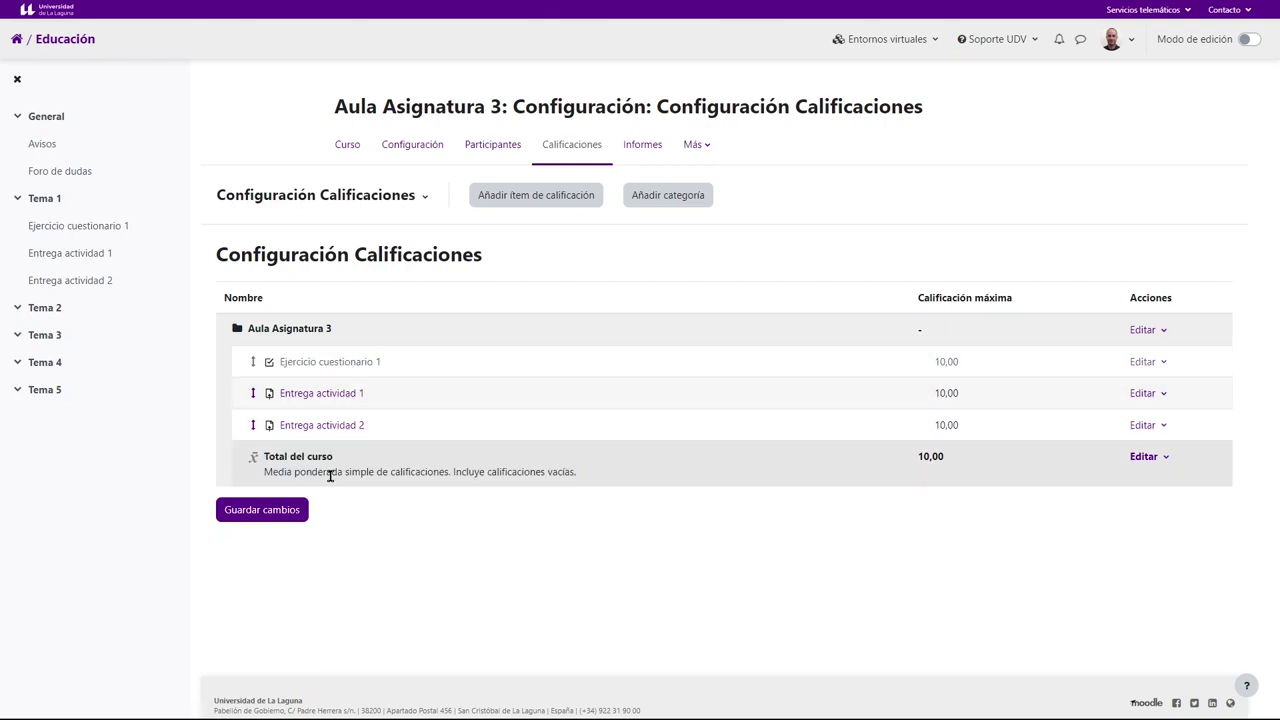
left_click_drag(269, 470, 463, 474)
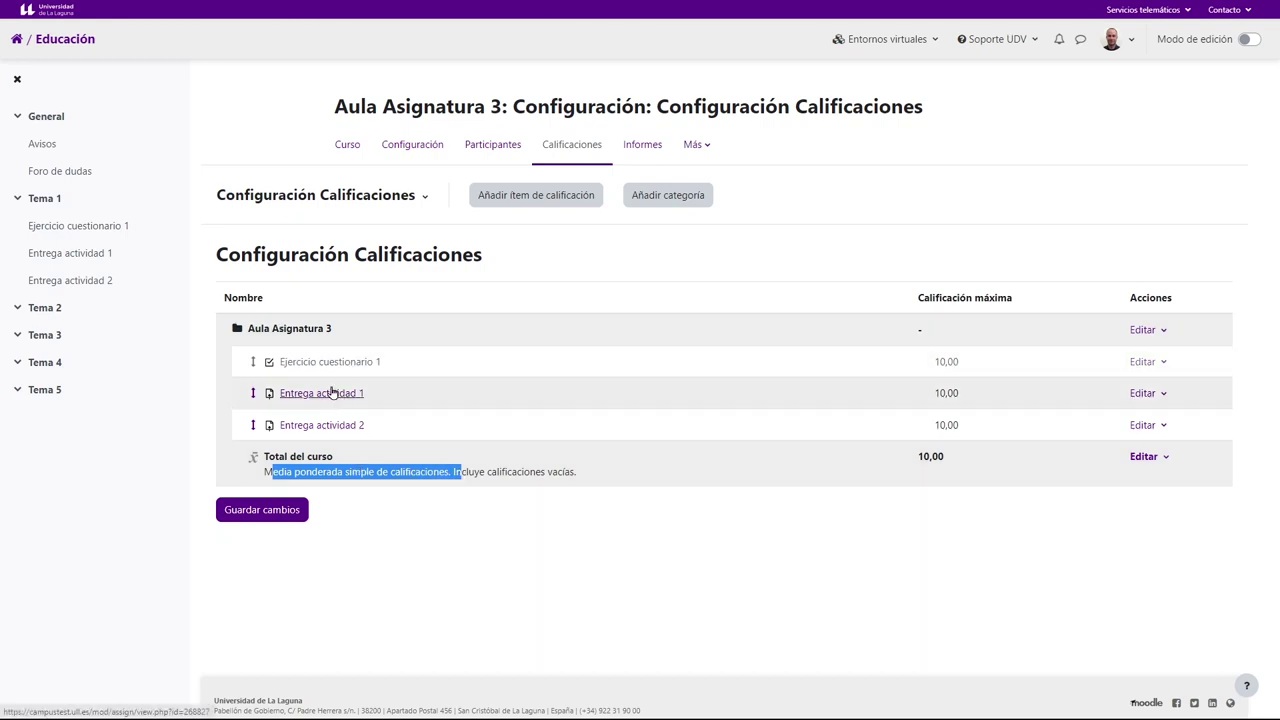
Check the maximum grade of Total del curso, and add a grade item named Exposición, saving it.
left_click_drag(890, 476, 960, 457)
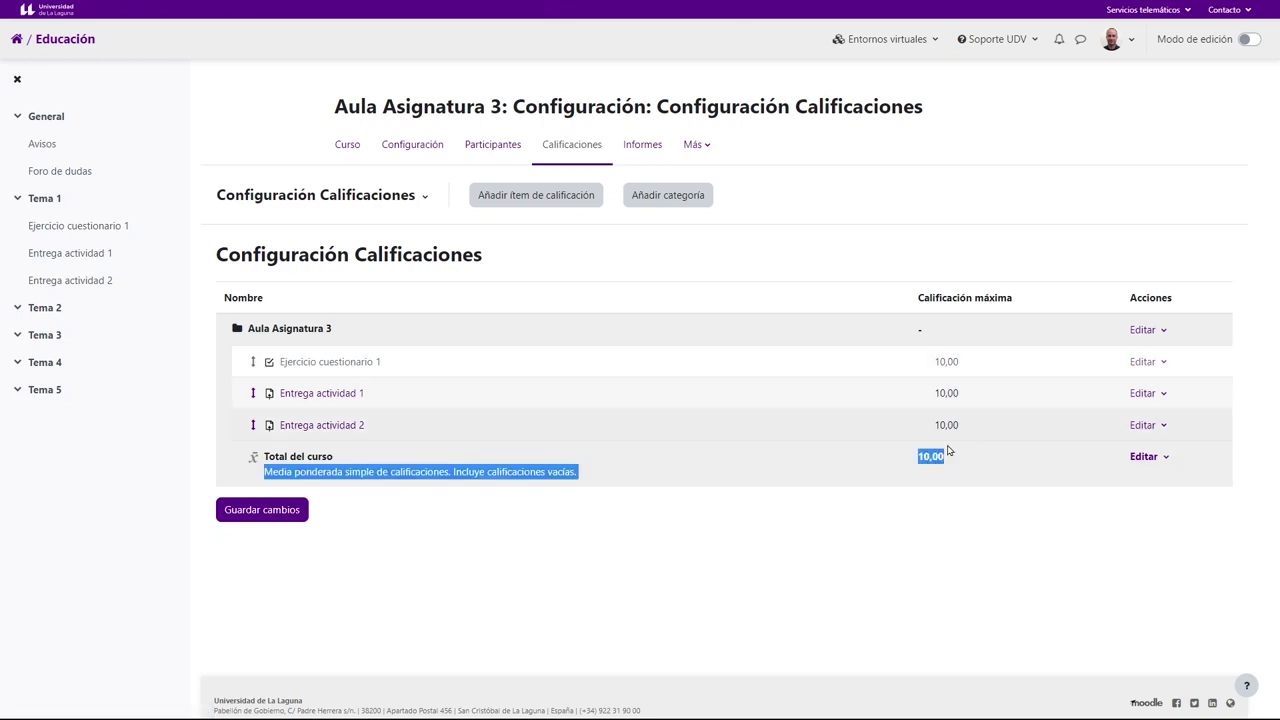
left_click(921, 547)
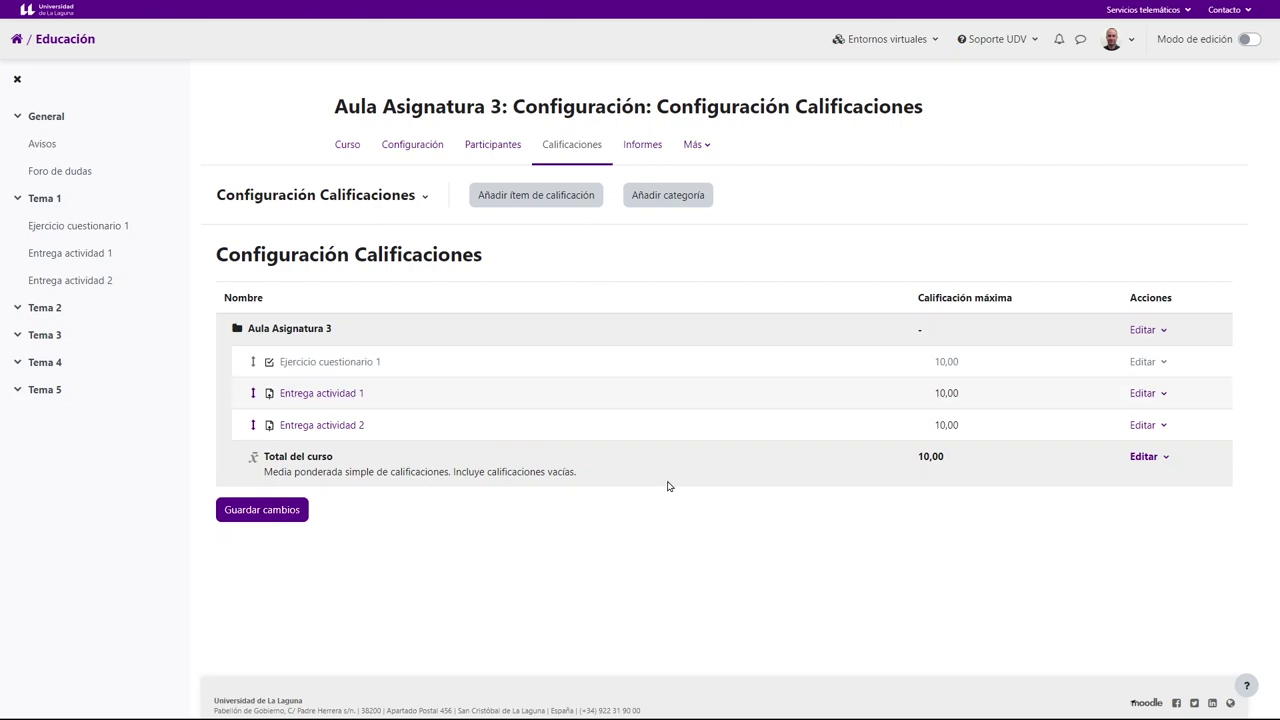
left_click(512, 200)
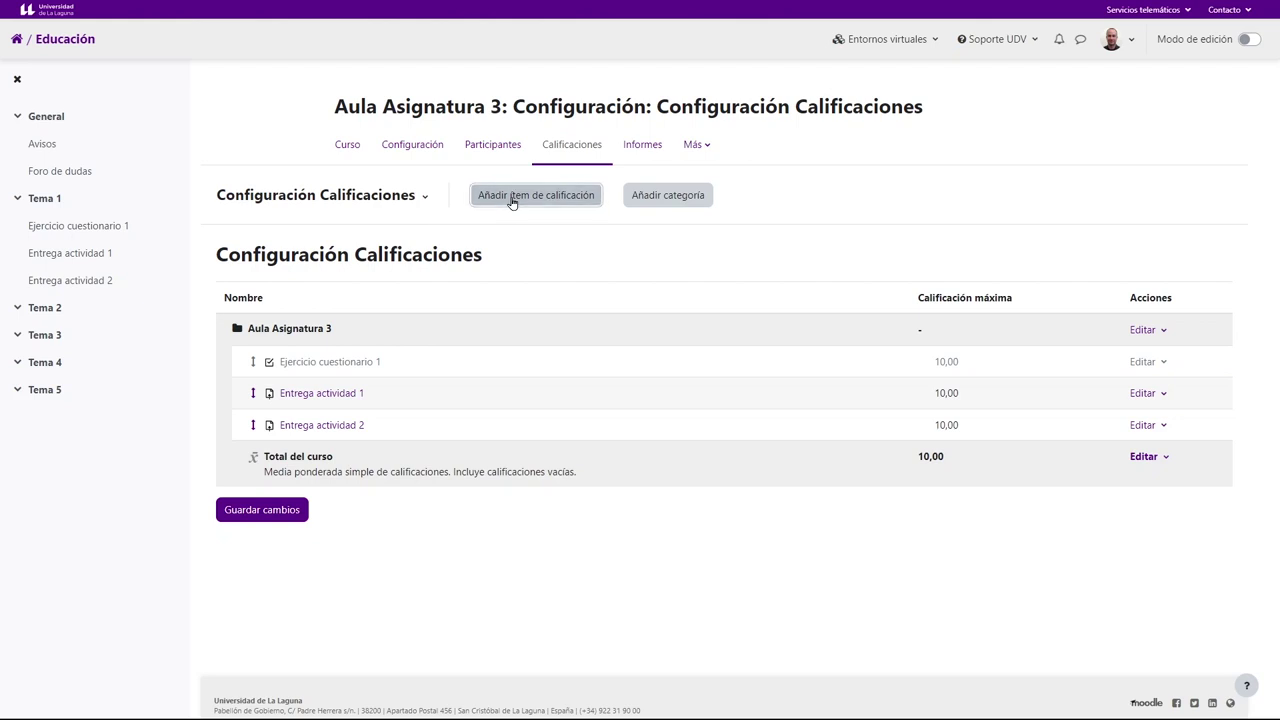
left_click(531, 290)
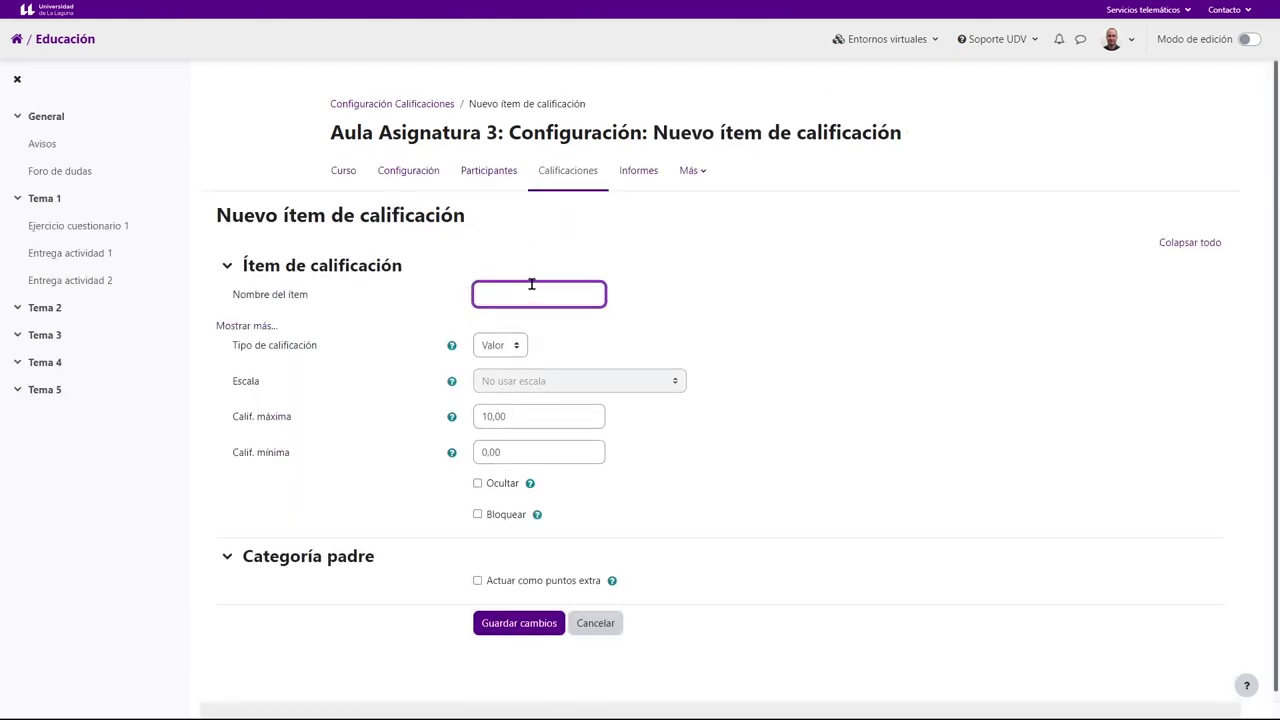
type("Exposición")
left_click(517, 626)
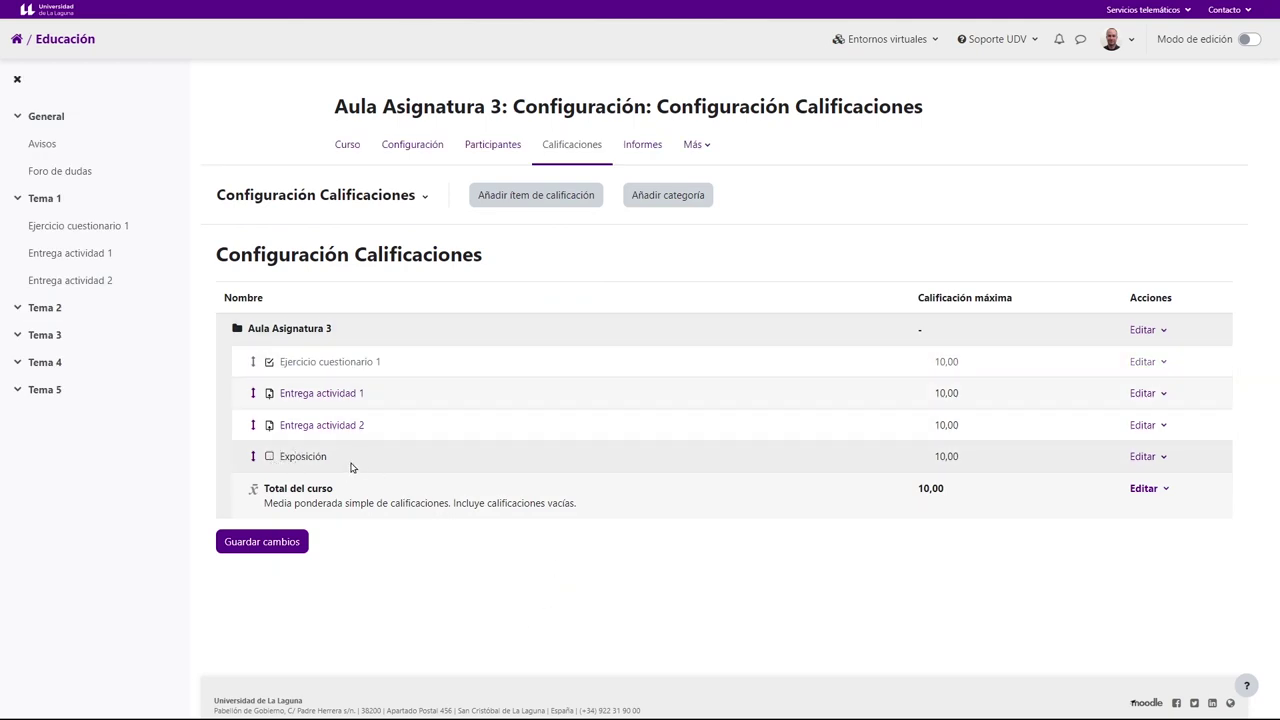
Open the Informe del calificador and look at the Exposición column.
left_click(390, 198)
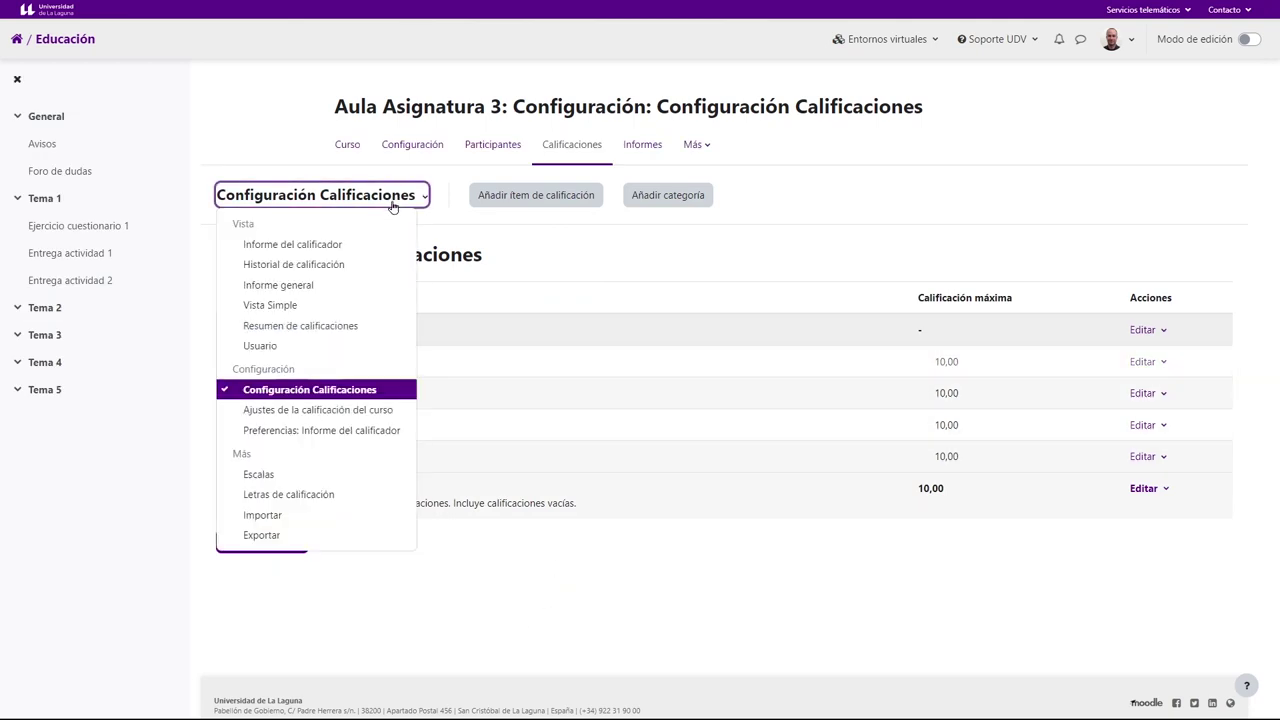
left_click(320, 244)
scroll(1030, 300, "down", 2)
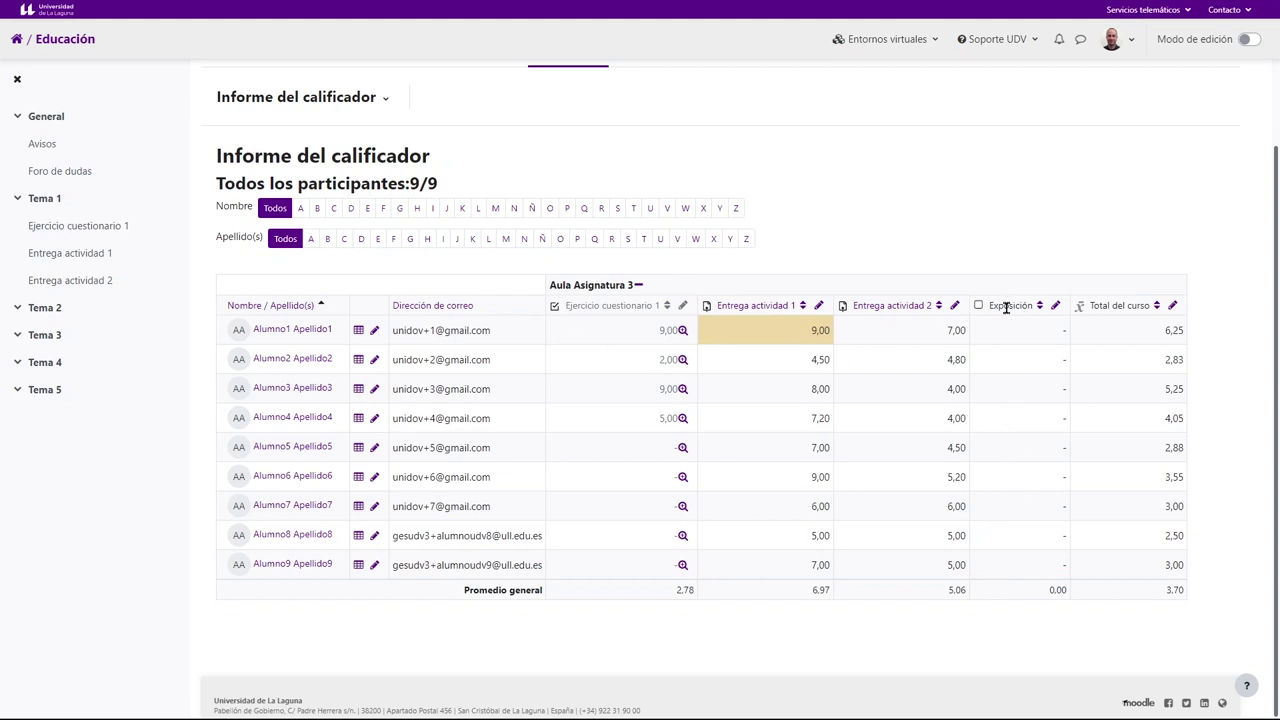
Go to the course main page and look over the activities in its topics.
scroll(531, 294, "up", 2)
left_click(343, 148)
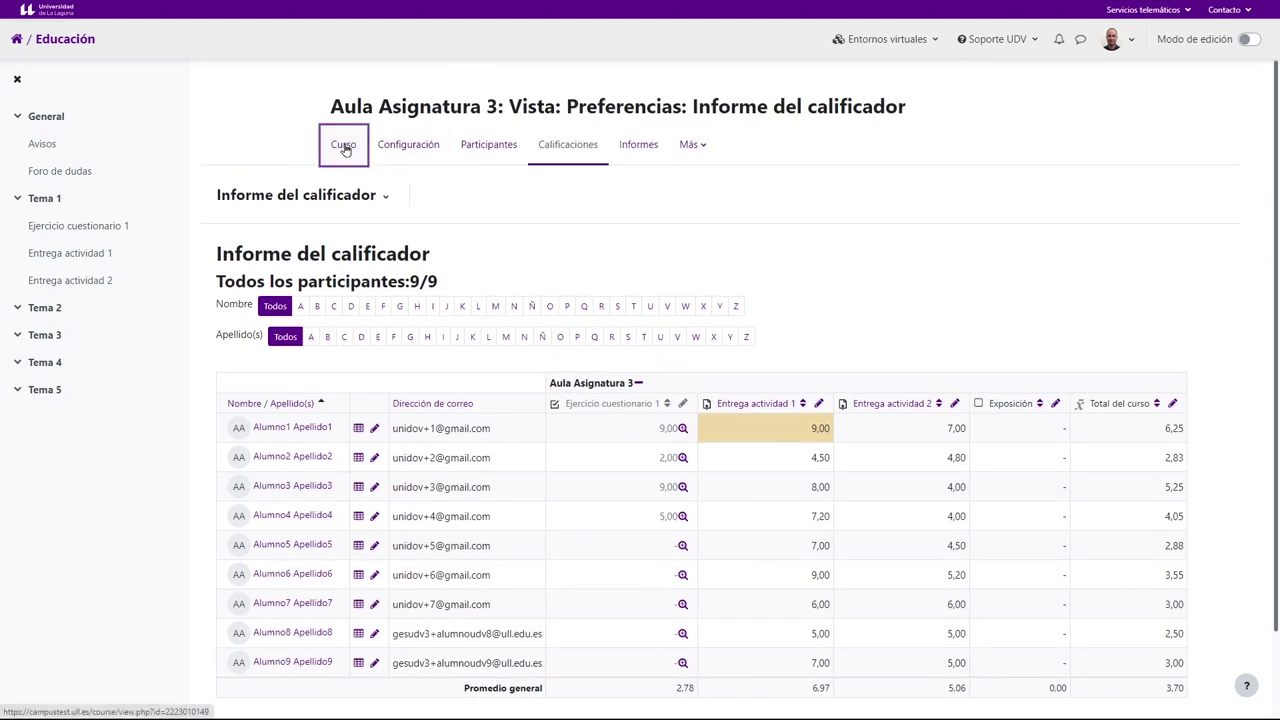
scroll(799, 324, "down", 7)
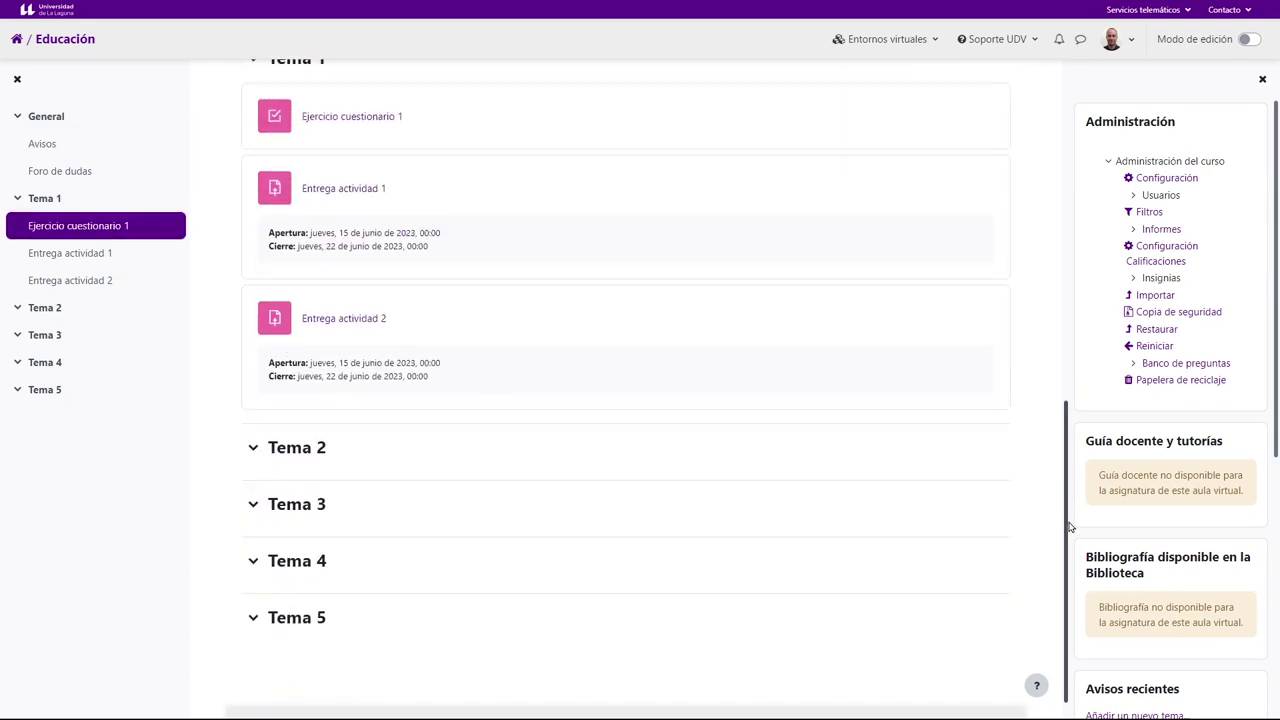
left_click_drag(1071, 543, 1050, 160)
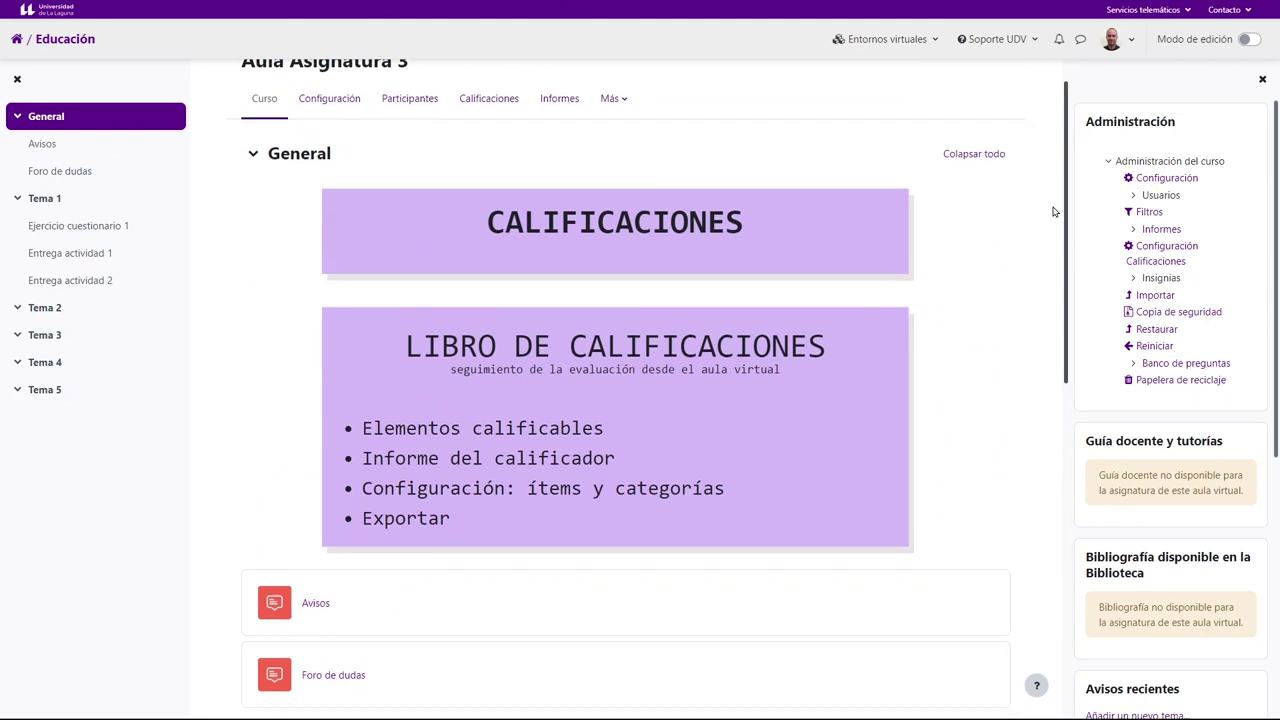
Reopen the Informe del calificador and enter Exposición grades of 5 for the third student and 10 for the sixth.
left_click(489, 146)
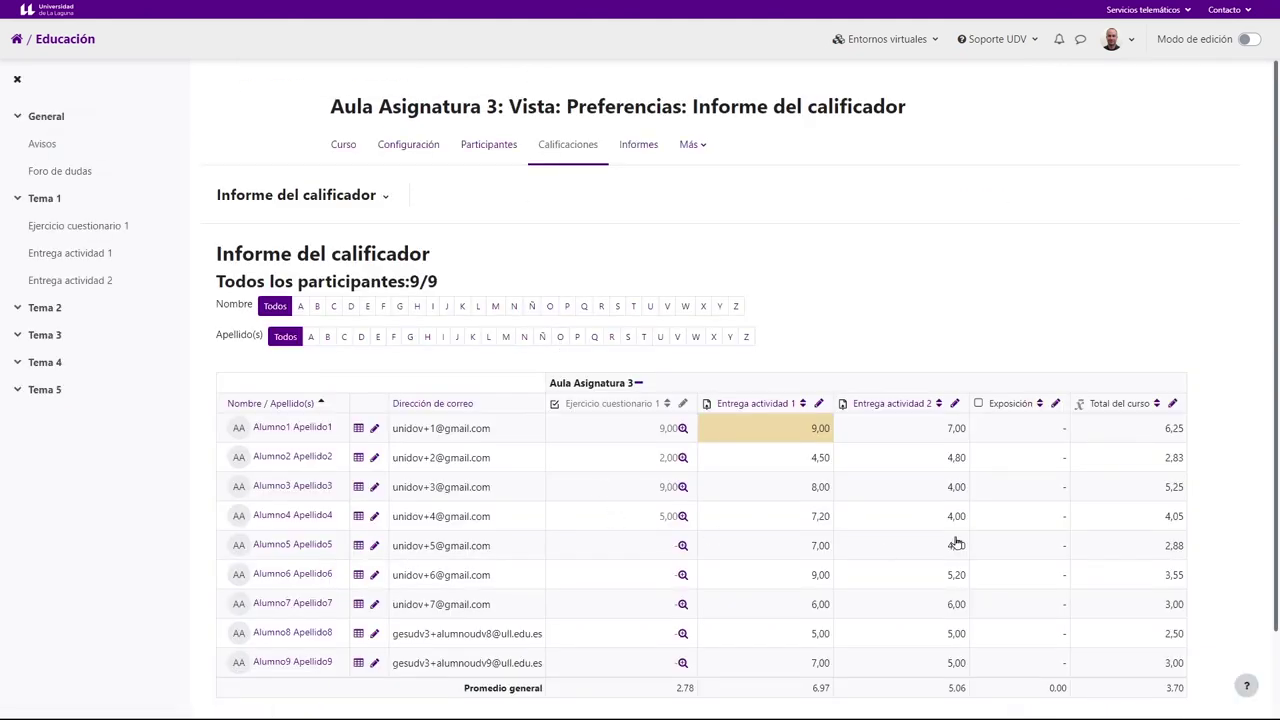
scroll(1013, 378, "down", 2)
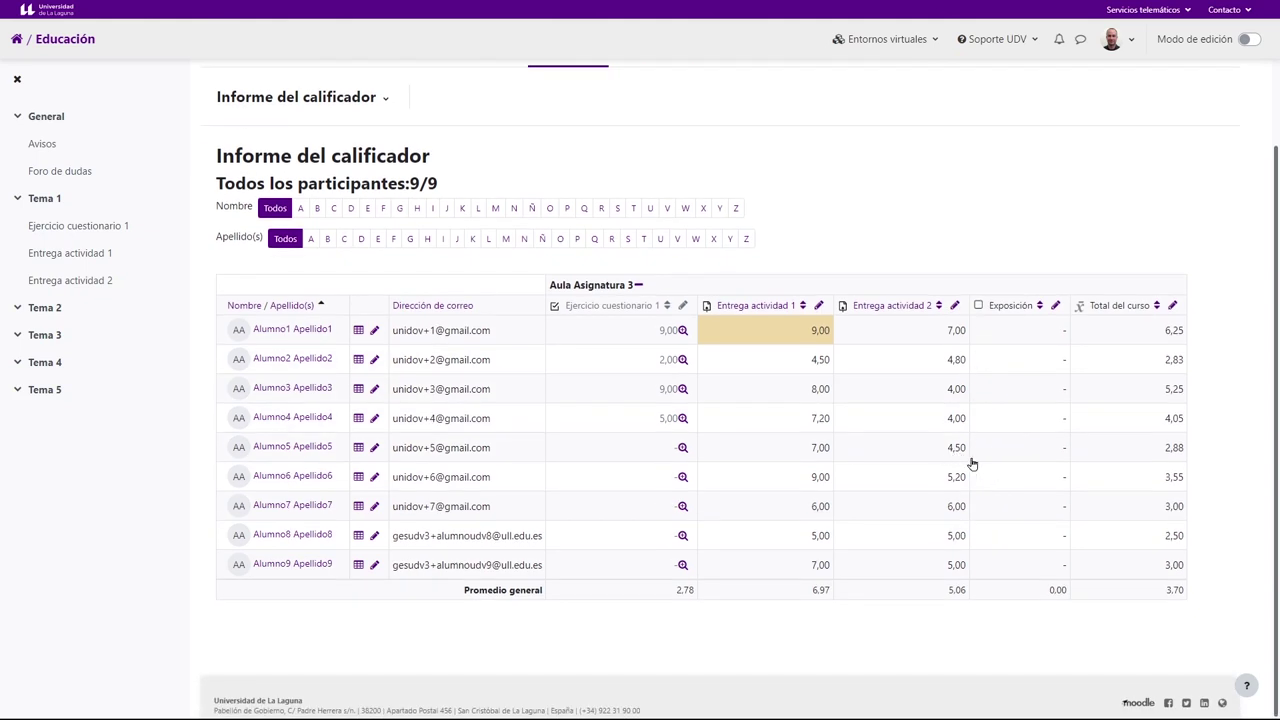
left_click(1024, 396)
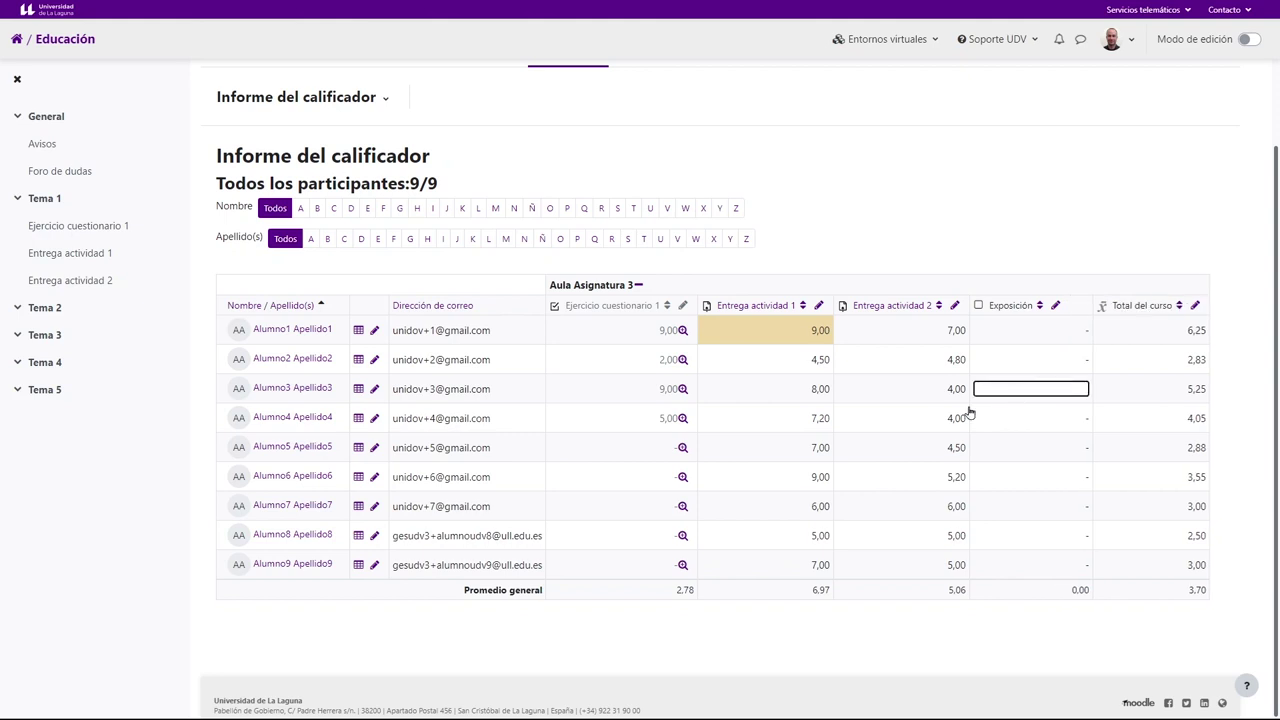
key("Return")
left_click(1018, 468)
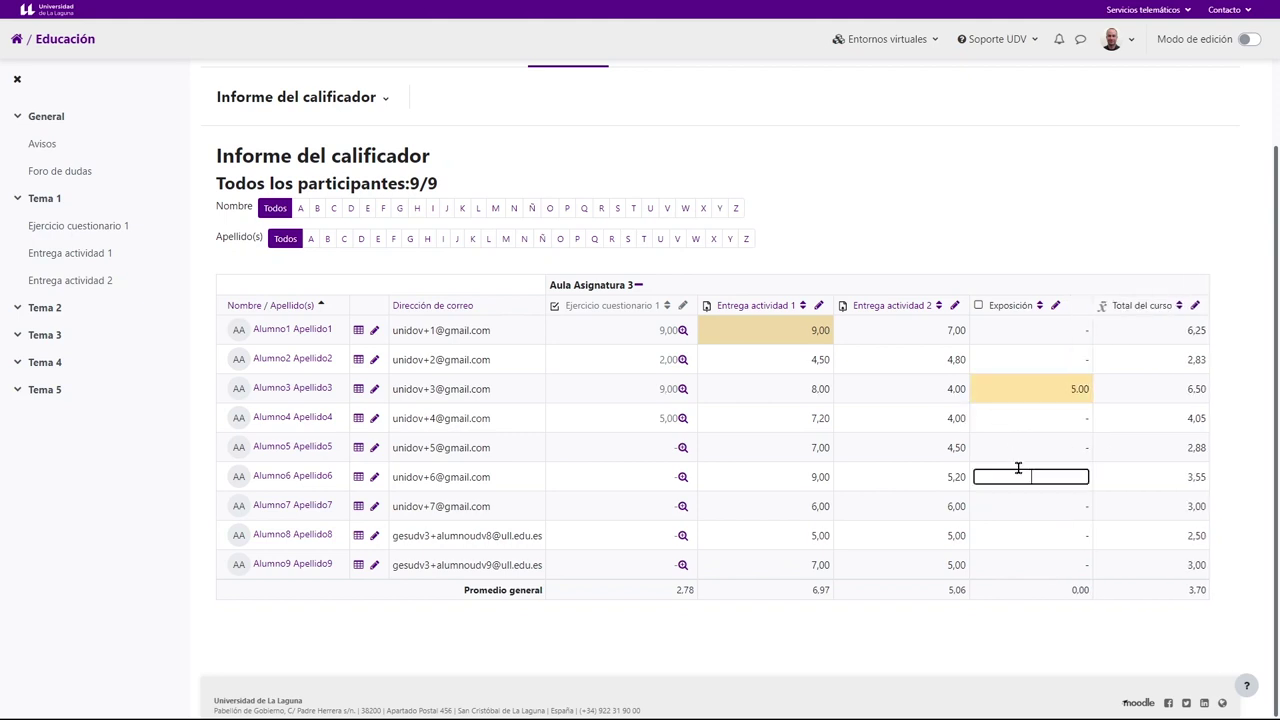
type("10")
key("Return")
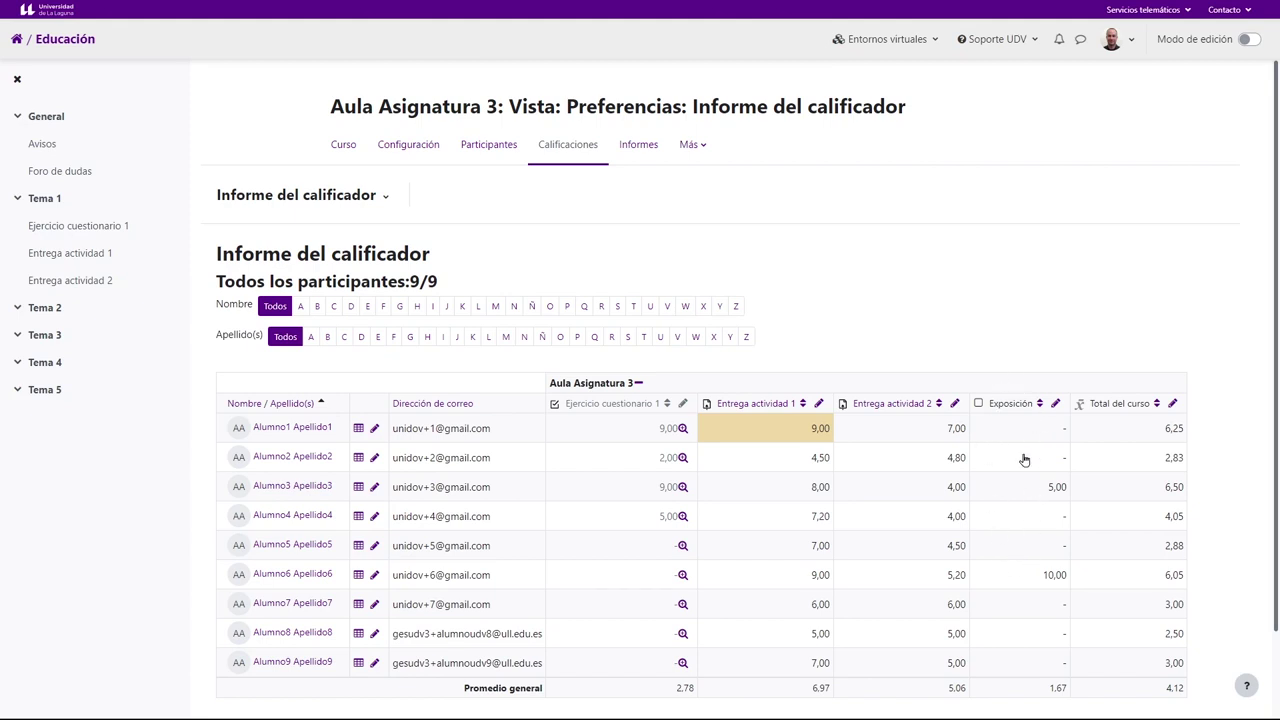
Review the updated grades and return to Configuración Calificaciones to check the Aula Asignatura 3 category.
scroll(1009, 469, "down", 2)
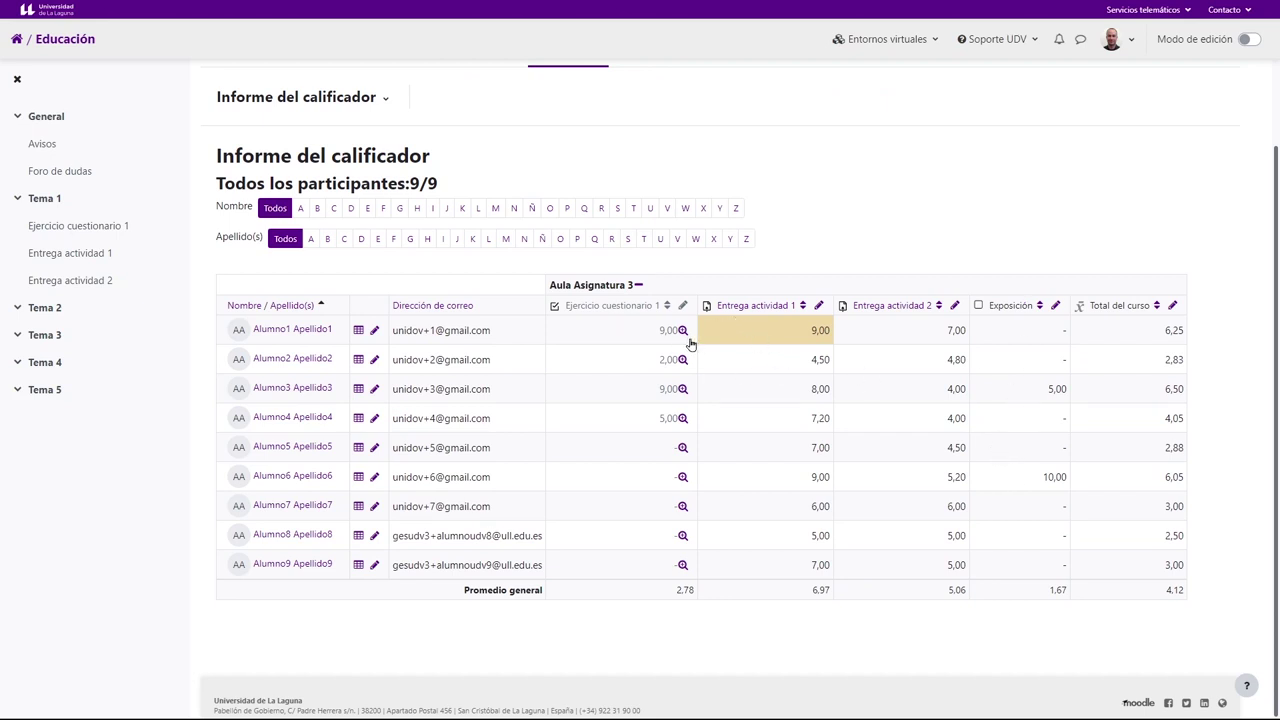
scroll(531, 349, "up", 2)
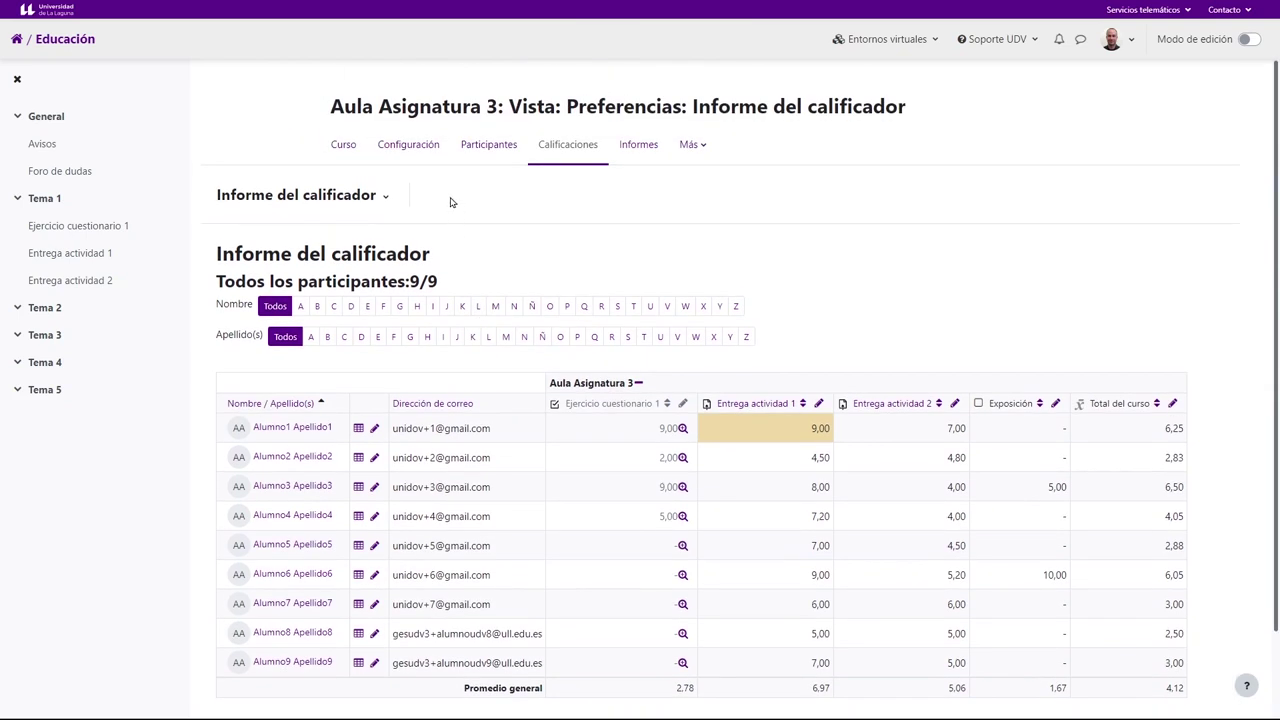
left_click(361, 204)
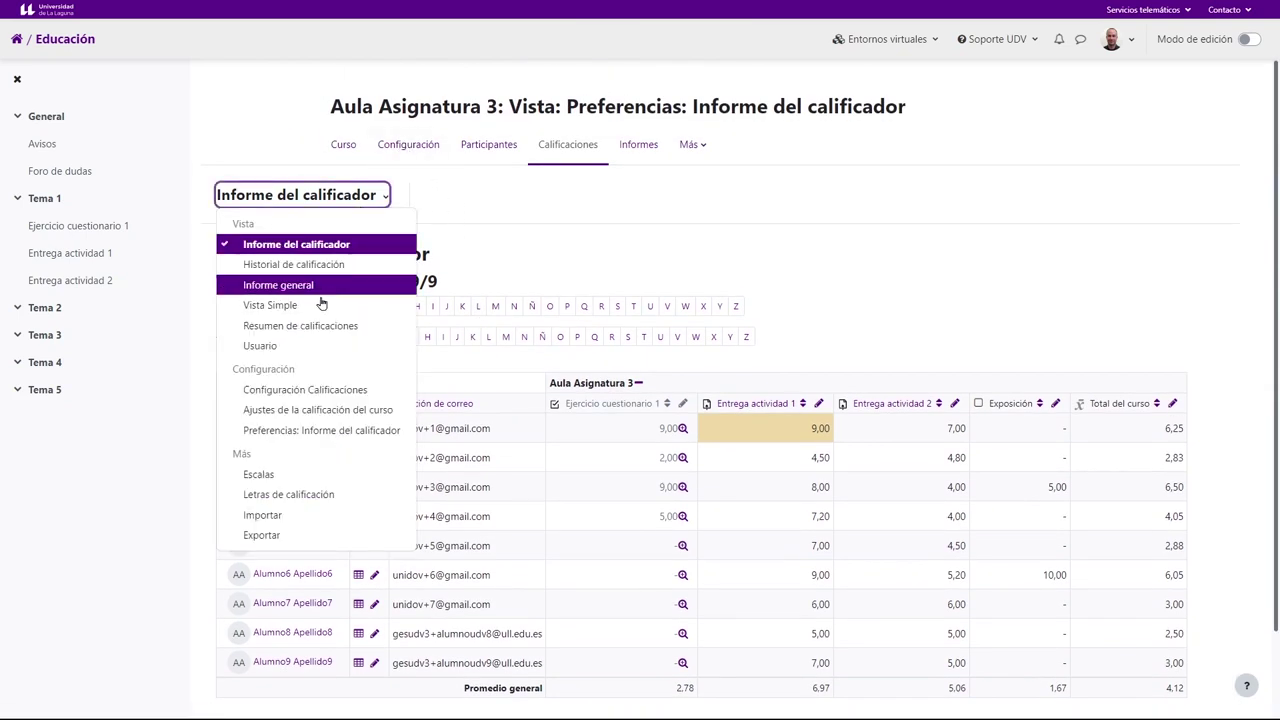
left_click(302, 389)
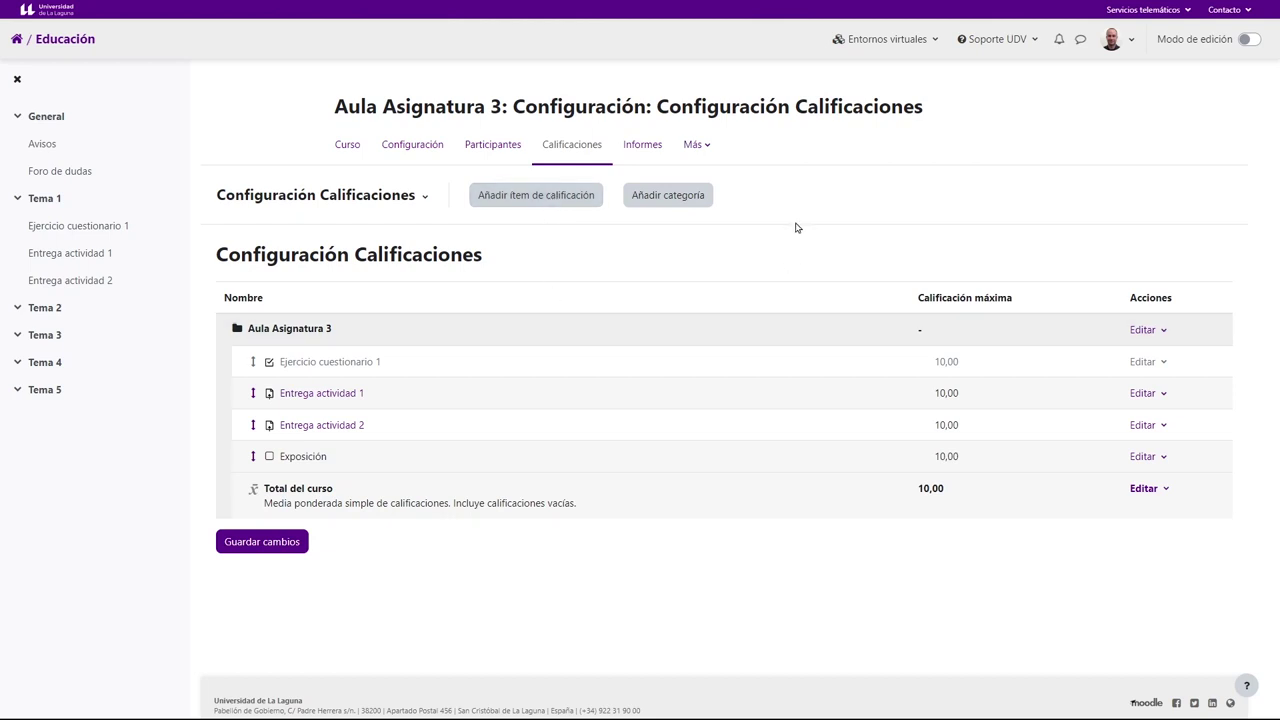
left_click_drag(319, 329, 271, 329)
Add a grade category named Tarea, keeping its default calculation and grade settings, and save it.
left_click(693, 207)
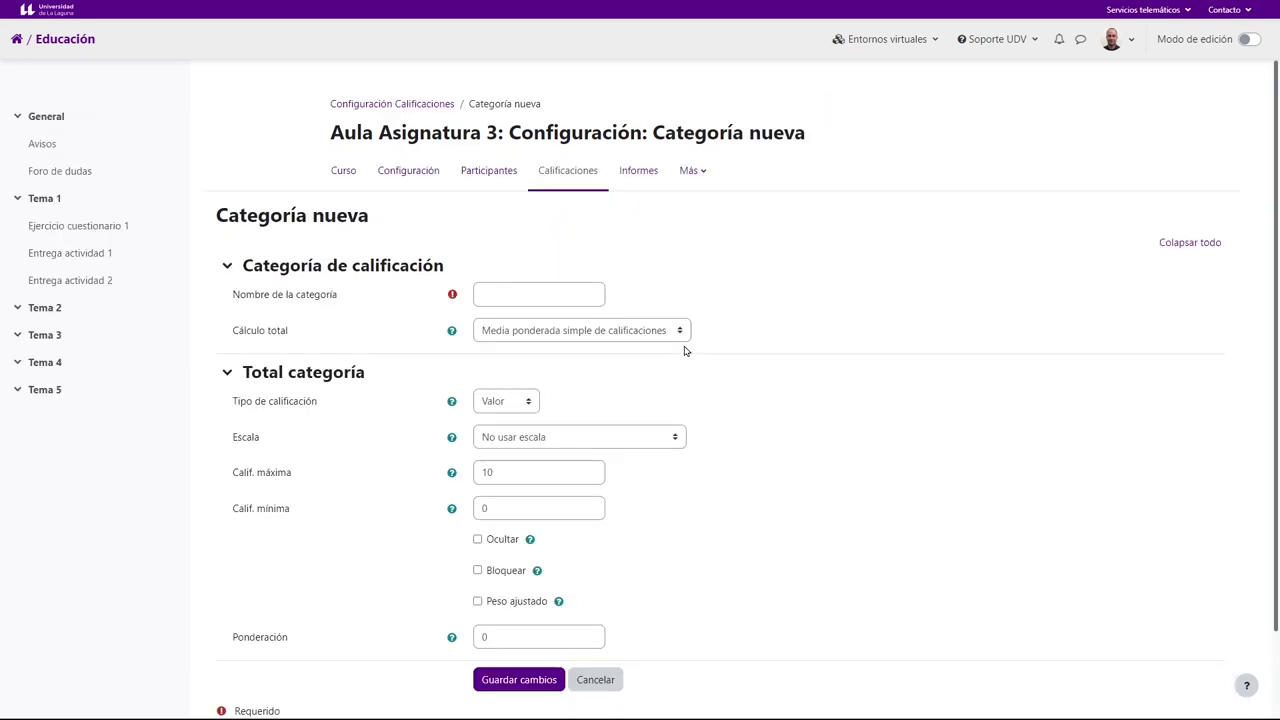
left_click(564, 292)
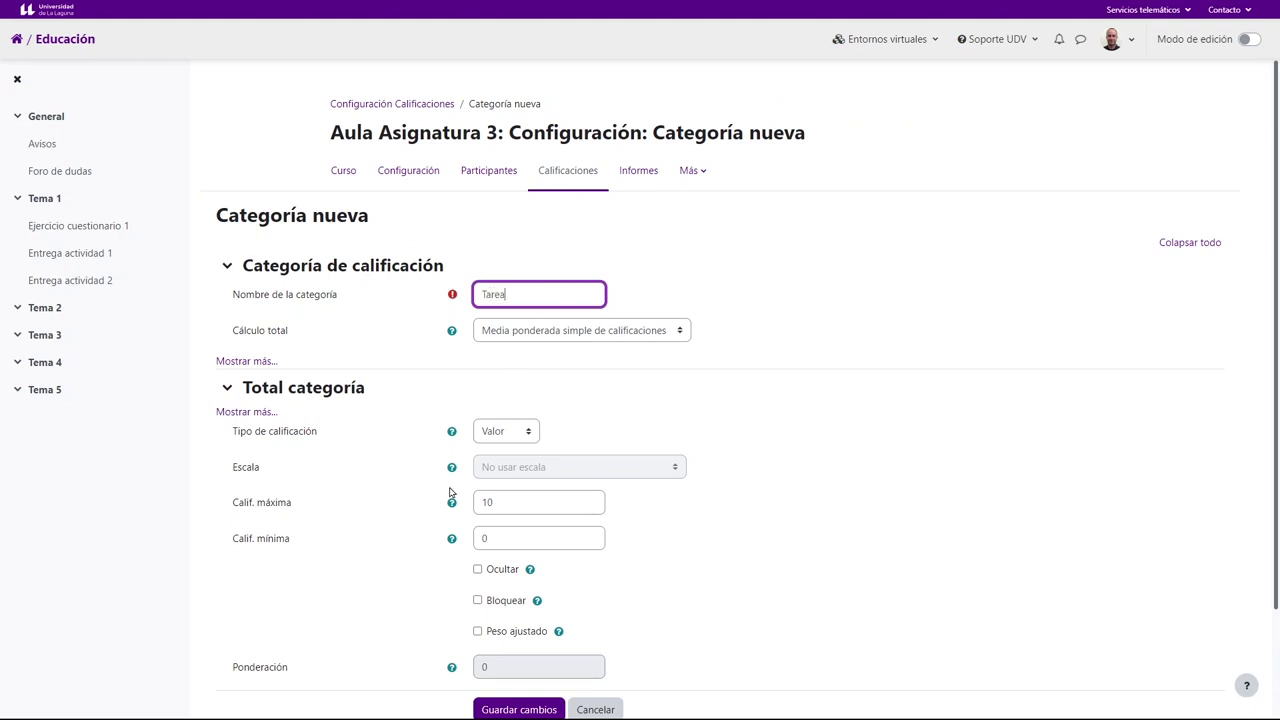
scroll(500, 450, "down", 2)
left_click(503, 652)
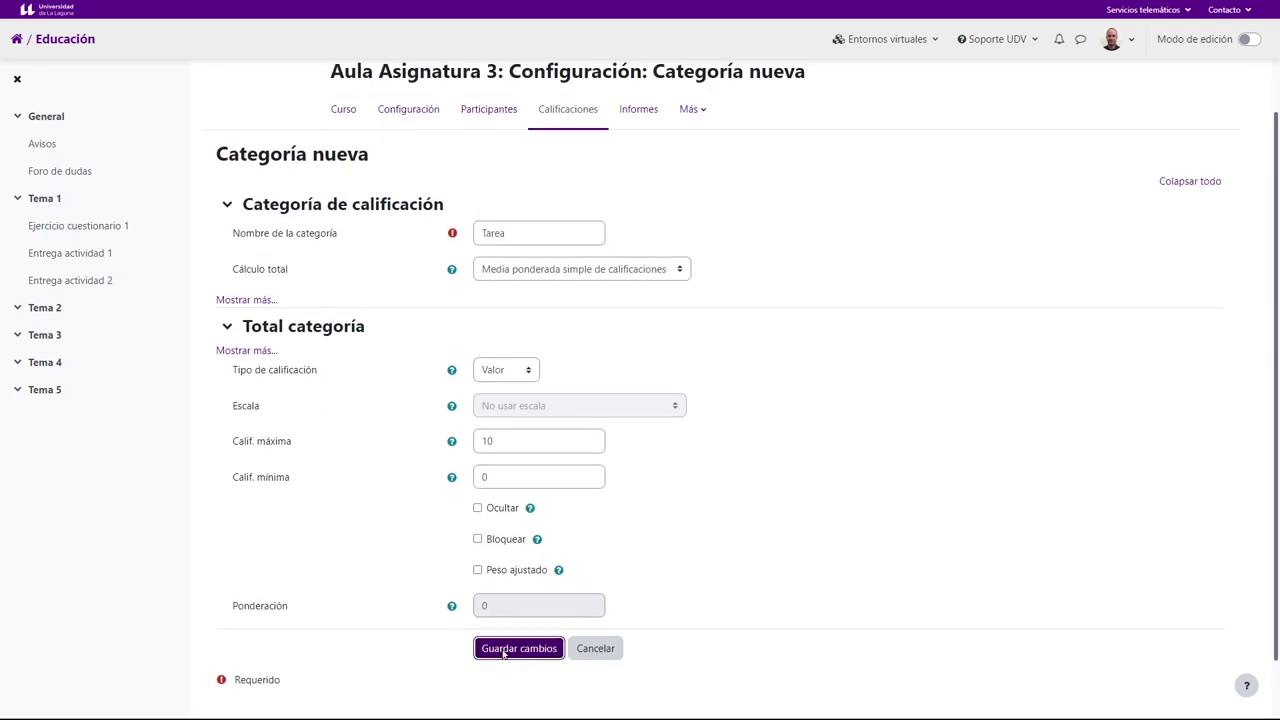
Examine the Aula Asignatura 3 and Tarea category rows and the aggregation description of Total Tarea.
left_click_drag(340, 337, 258, 328)
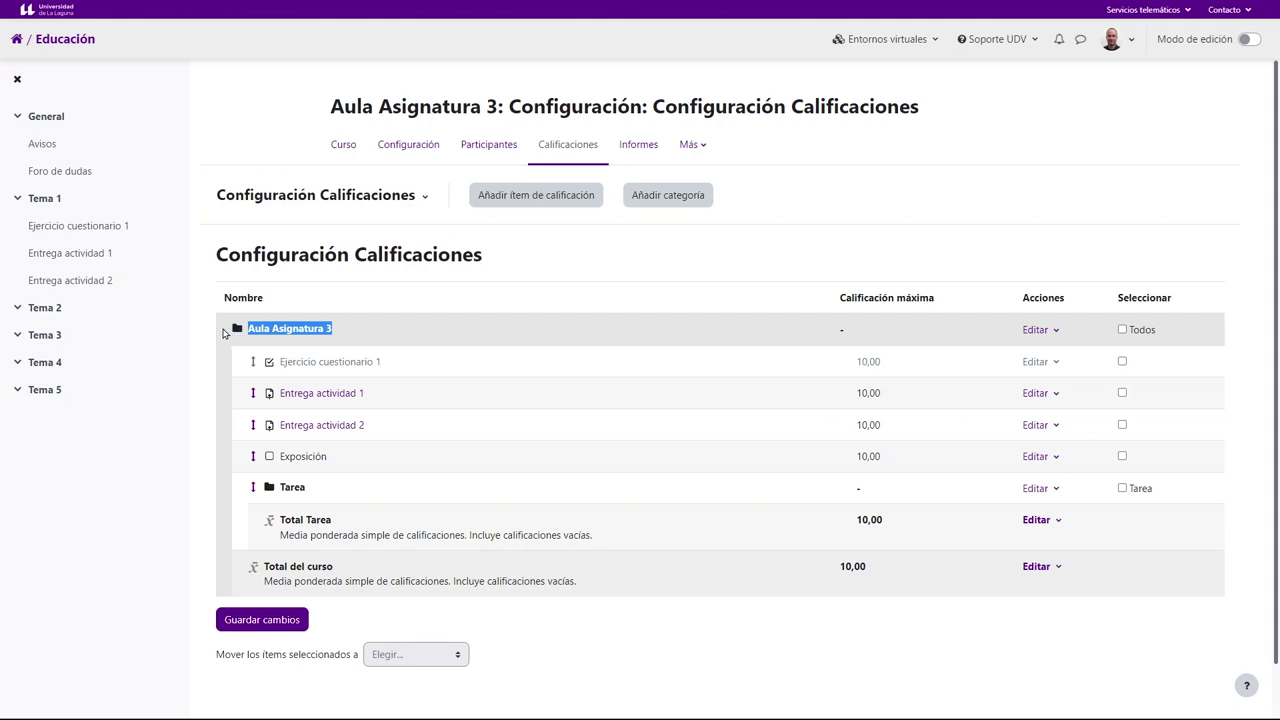
left_click(340, 337)
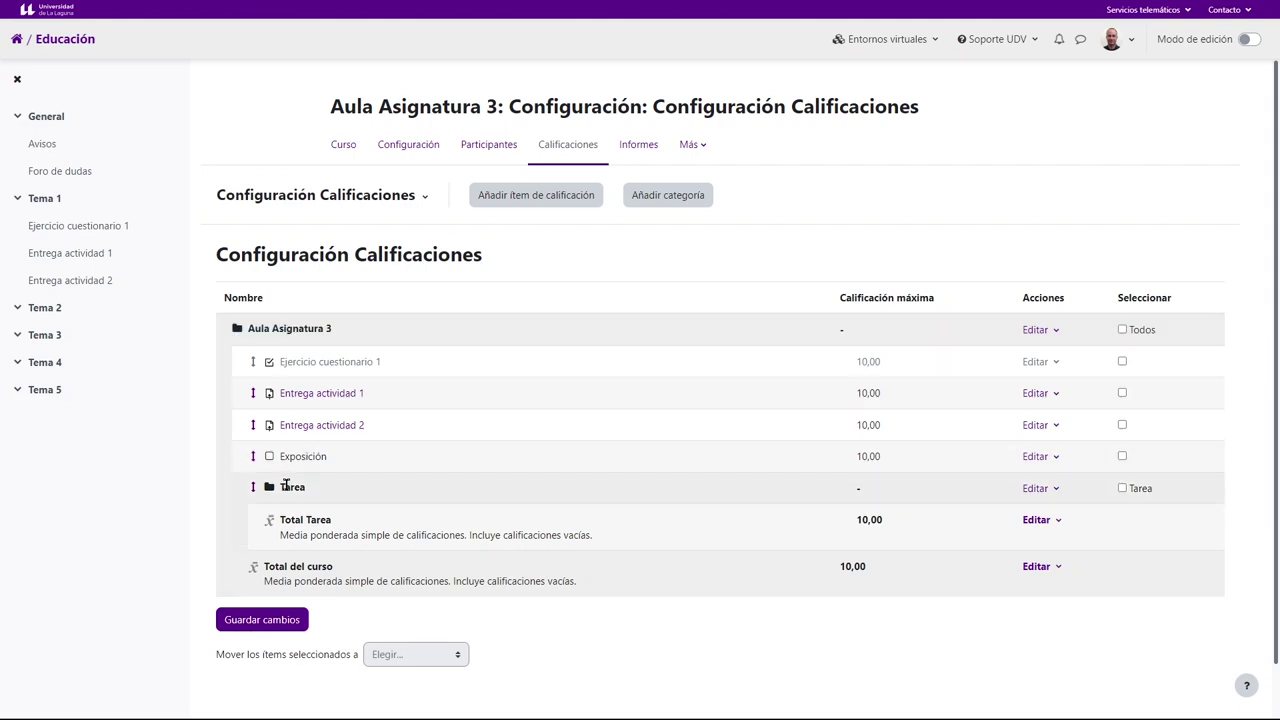
left_click_drag(281, 491, 575, 516)
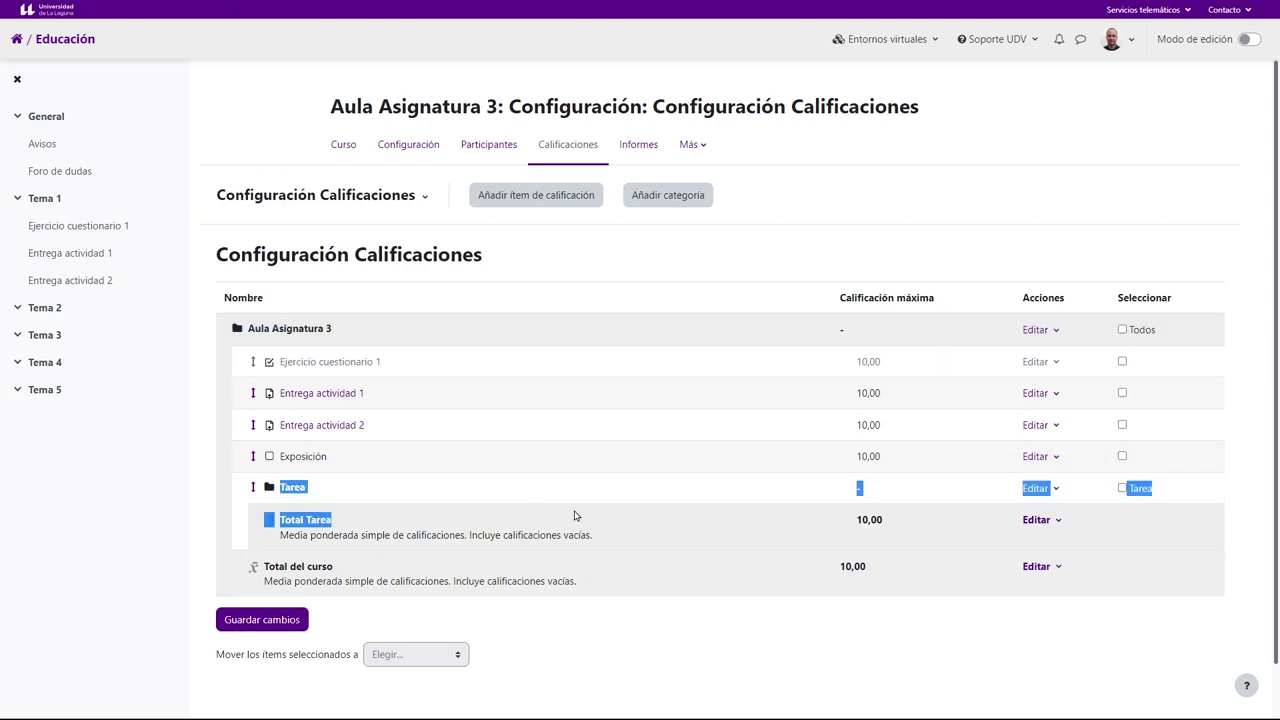
left_click_drag(335, 510, 342, 491)
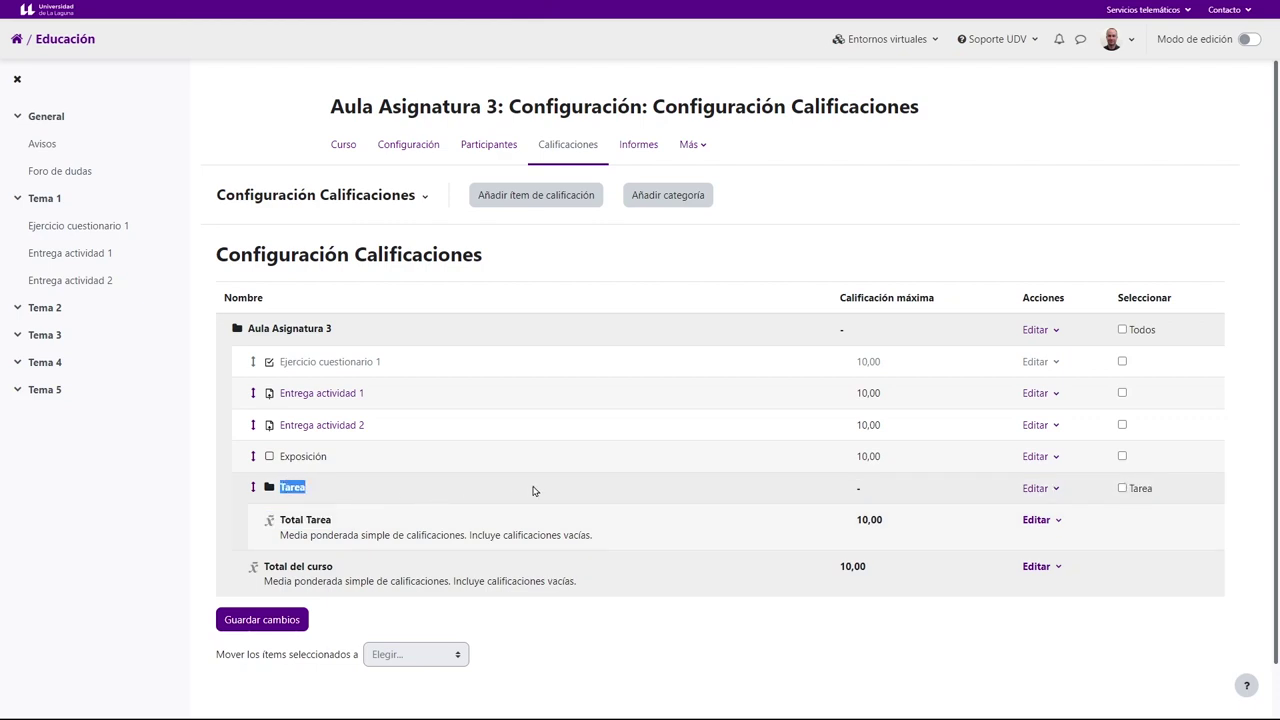
left_click_drag(281, 522, 557, 552)
left_click(306, 540)
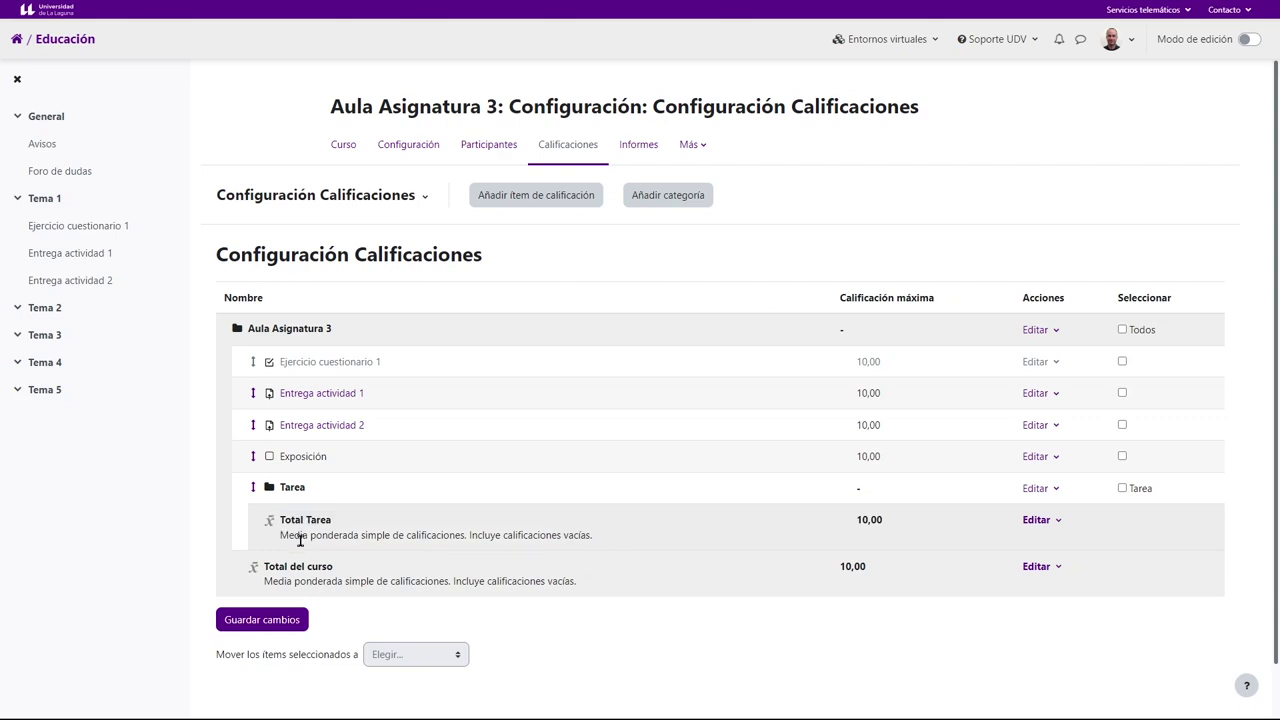
left_click_drag(280, 535, 463, 536)
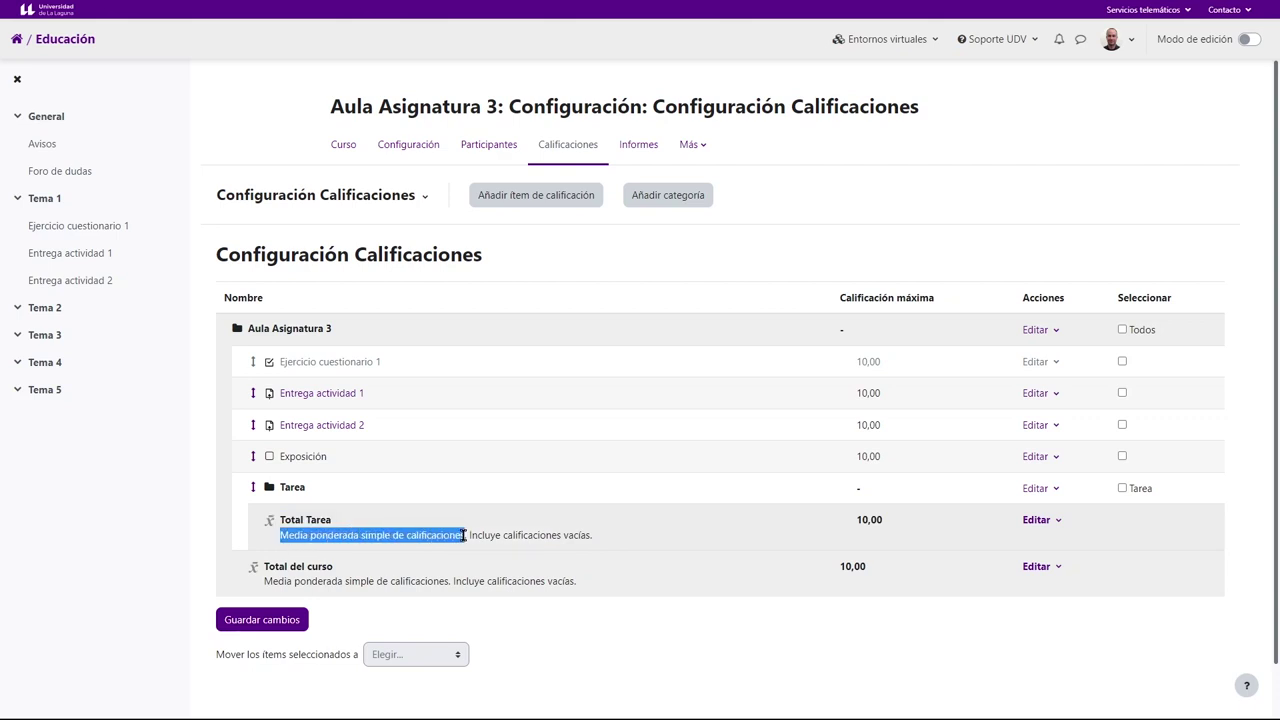
left_click(654, 651)
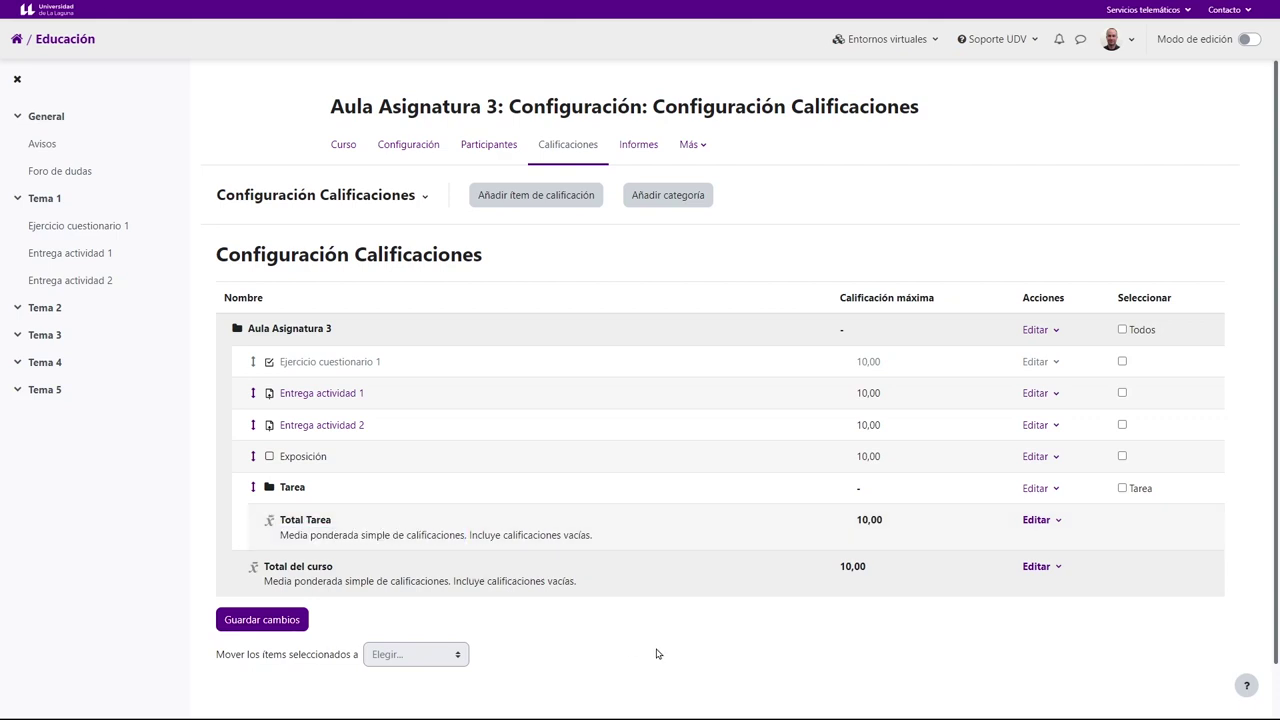
Move Entrega actividad 1 and Entrega actividad 2 into the Tarea category, accepting leaving the page, and check that category's row.
left_click(1122, 394)
left_click(1122, 425)
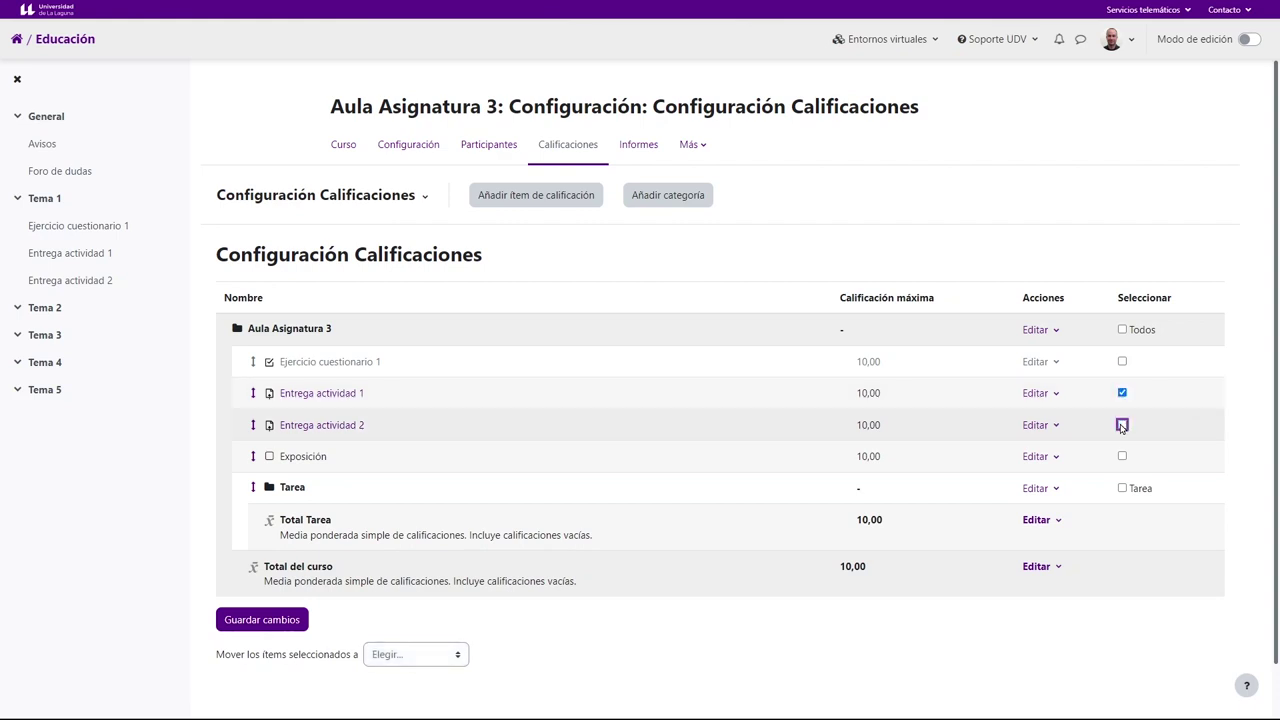
scroll(300, 540, "down", 2)
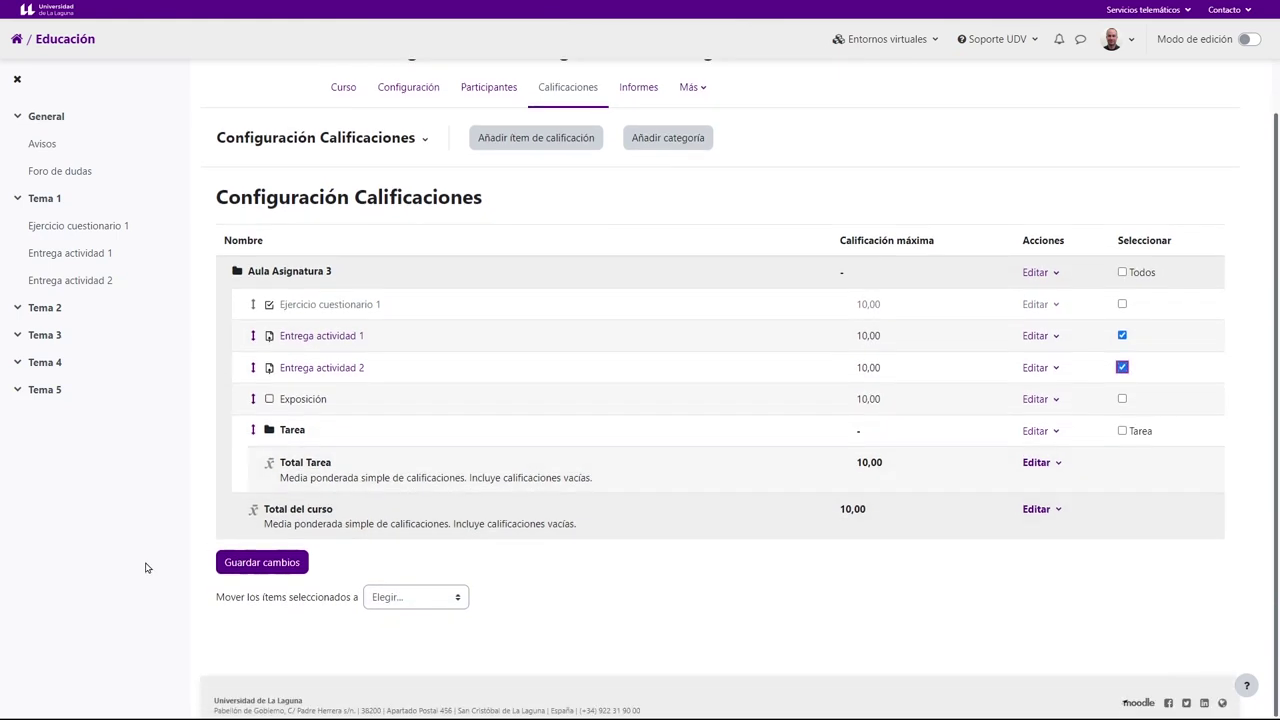
left_click_drag(218, 594, 370, 597)
left_click(405, 597)
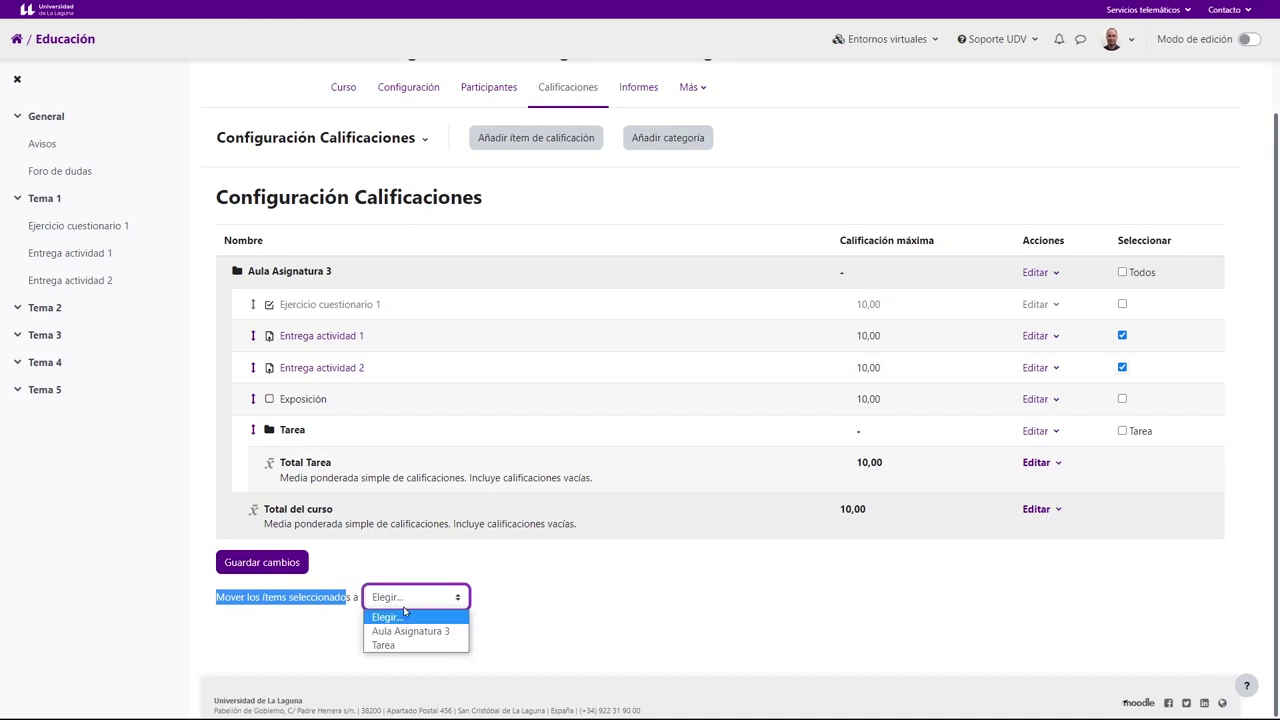
left_click(401, 646)
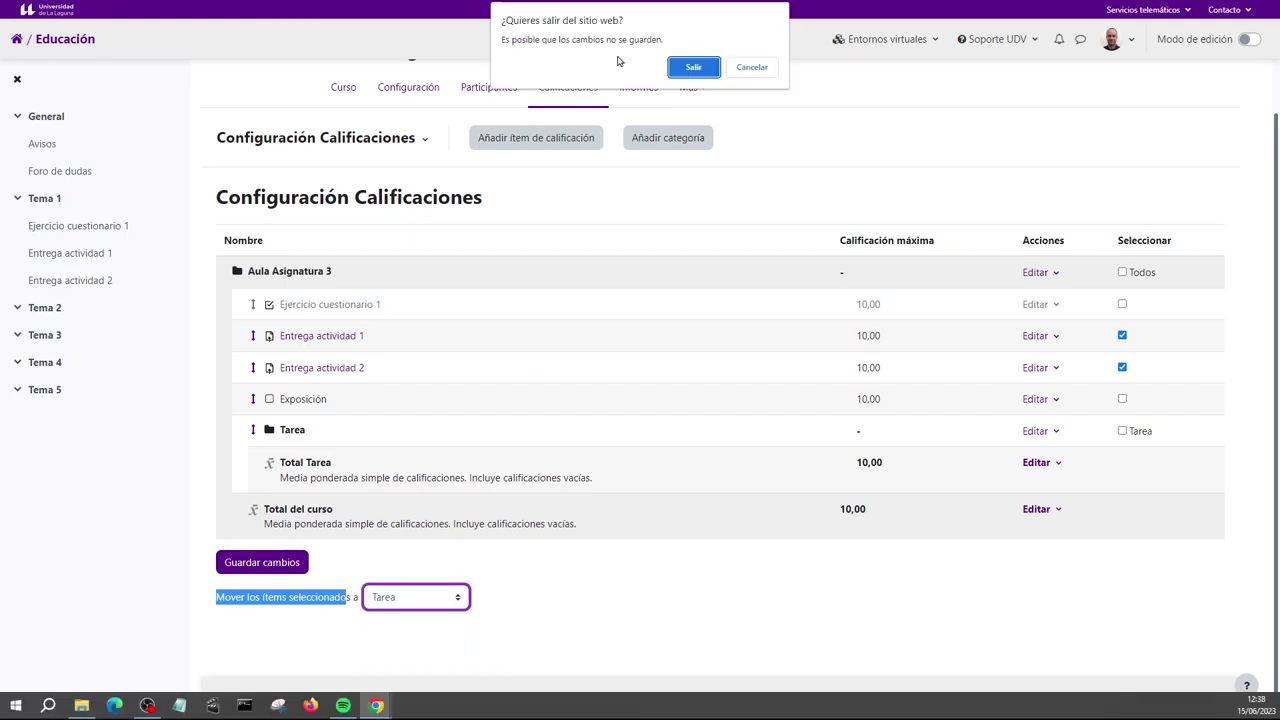
left_click(700, 70)
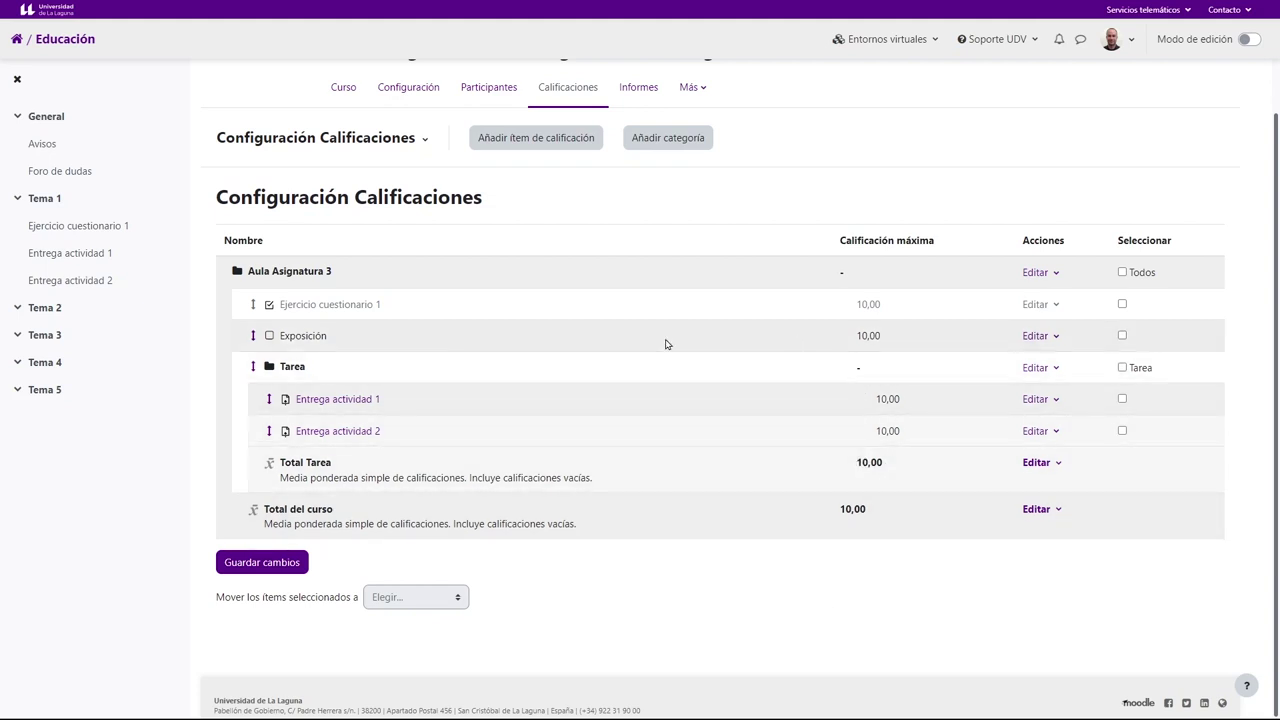
left_click_drag(281, 367, 303, 367)
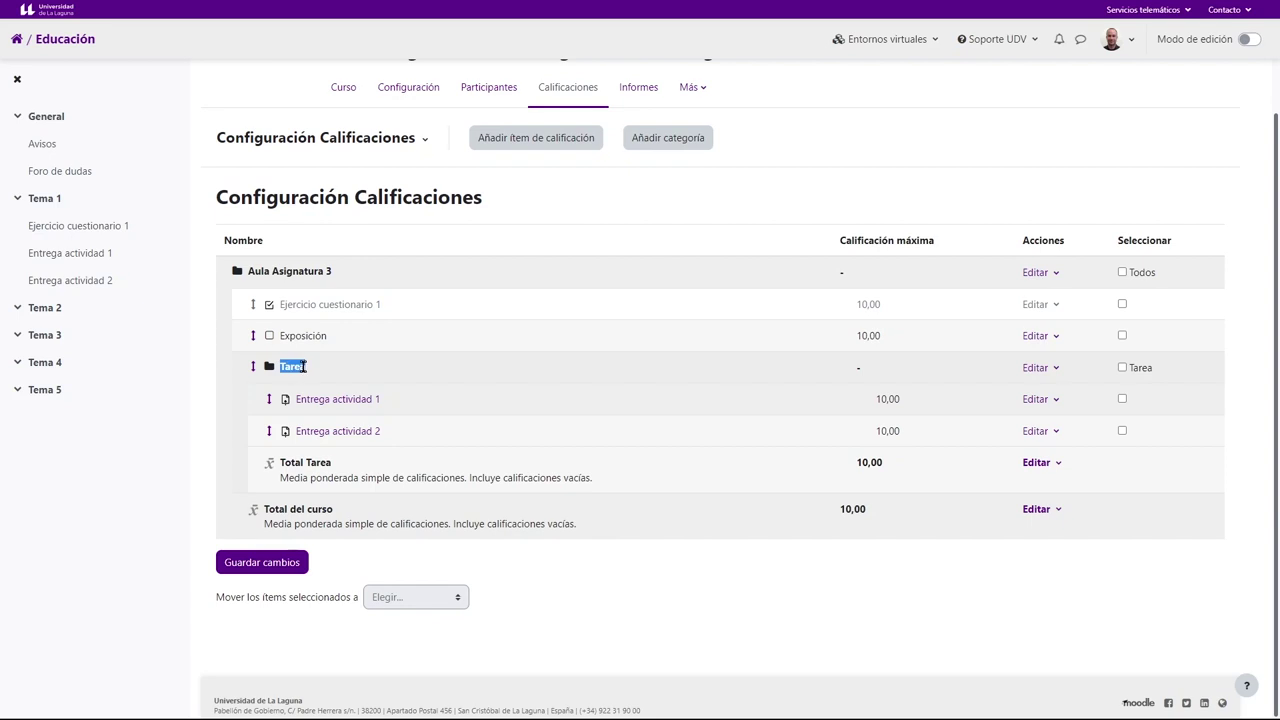
Return to the Aula Asignatura 3 course page and review the Exportar point in its gradebook outline.
left_click(357, 388)
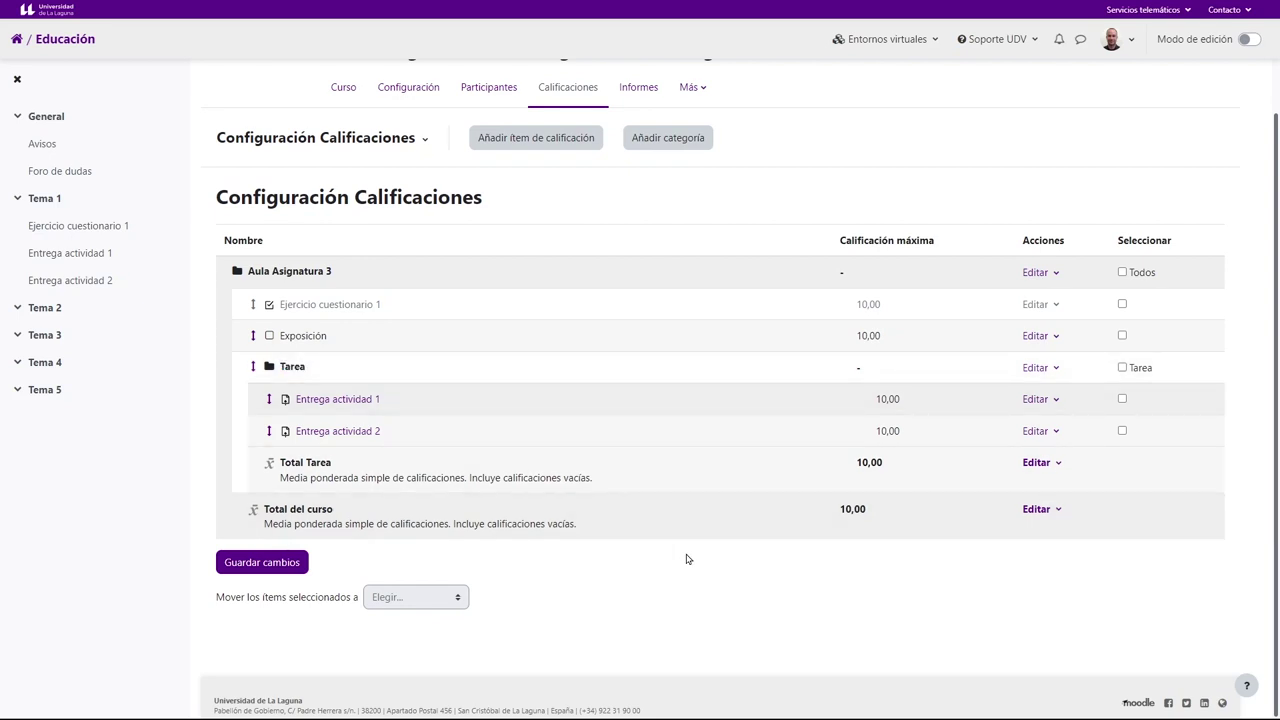
scroll(667, 571, "up", 1)
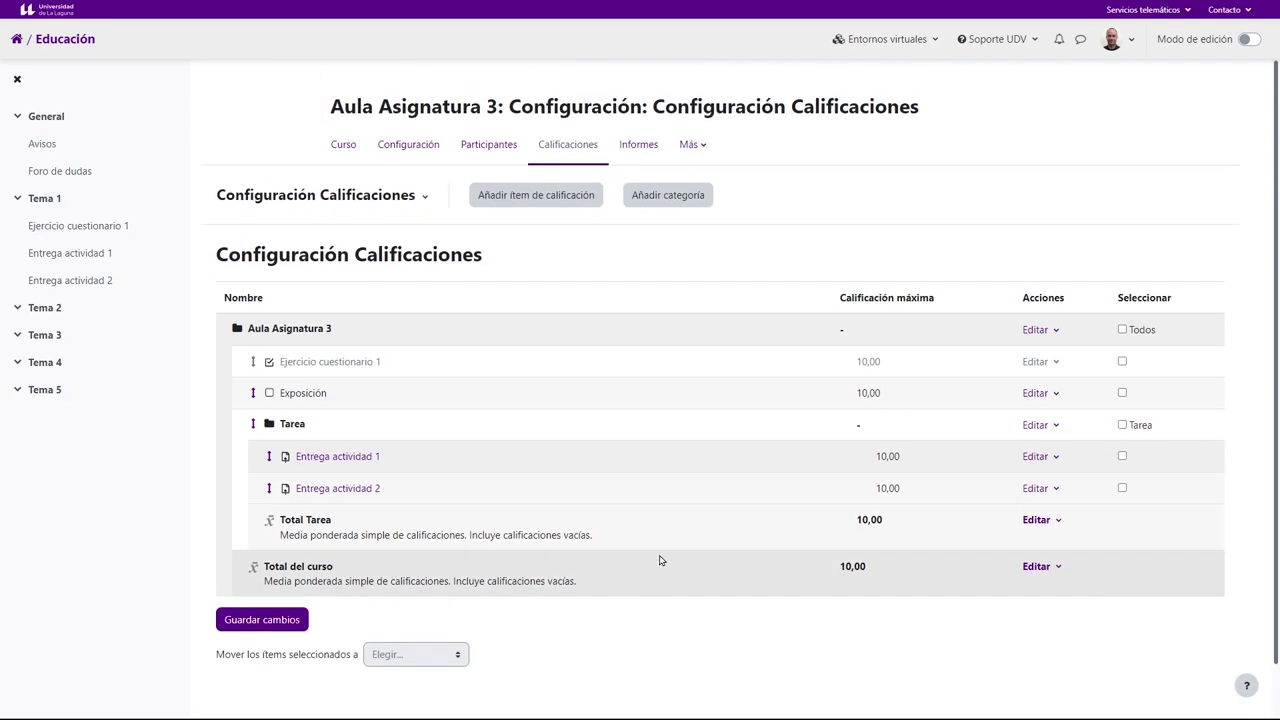
left_click(343, 148)
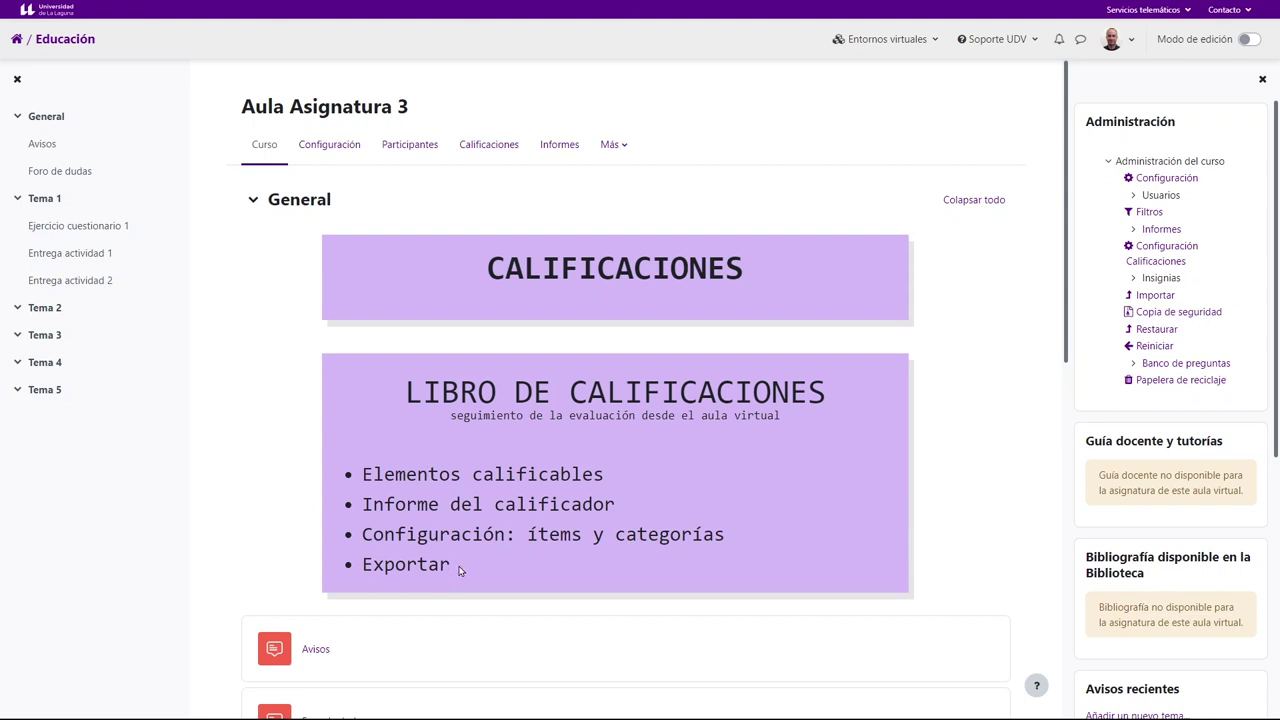
left_click_drag(437, 566, 362, 572)
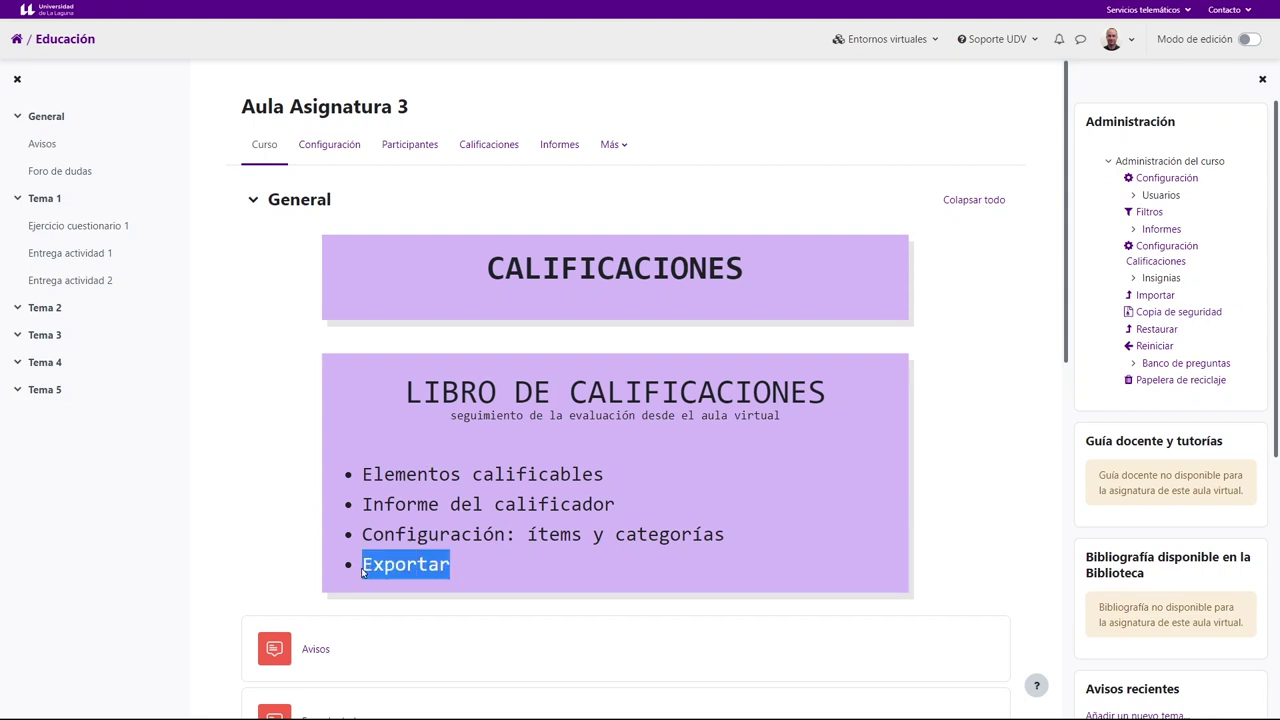
Export all the course's grade items as Hoja de cálculo Excel and download the file.
left_click(487, 145)
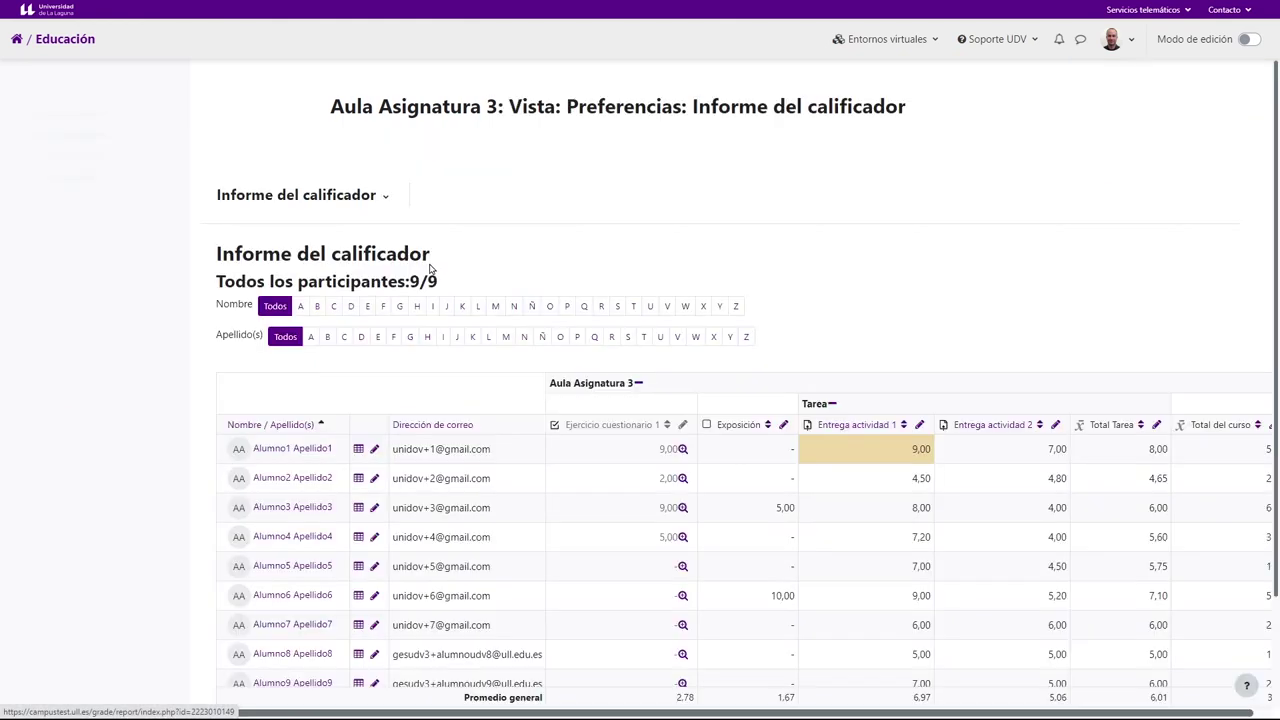
left_click(353, 203)
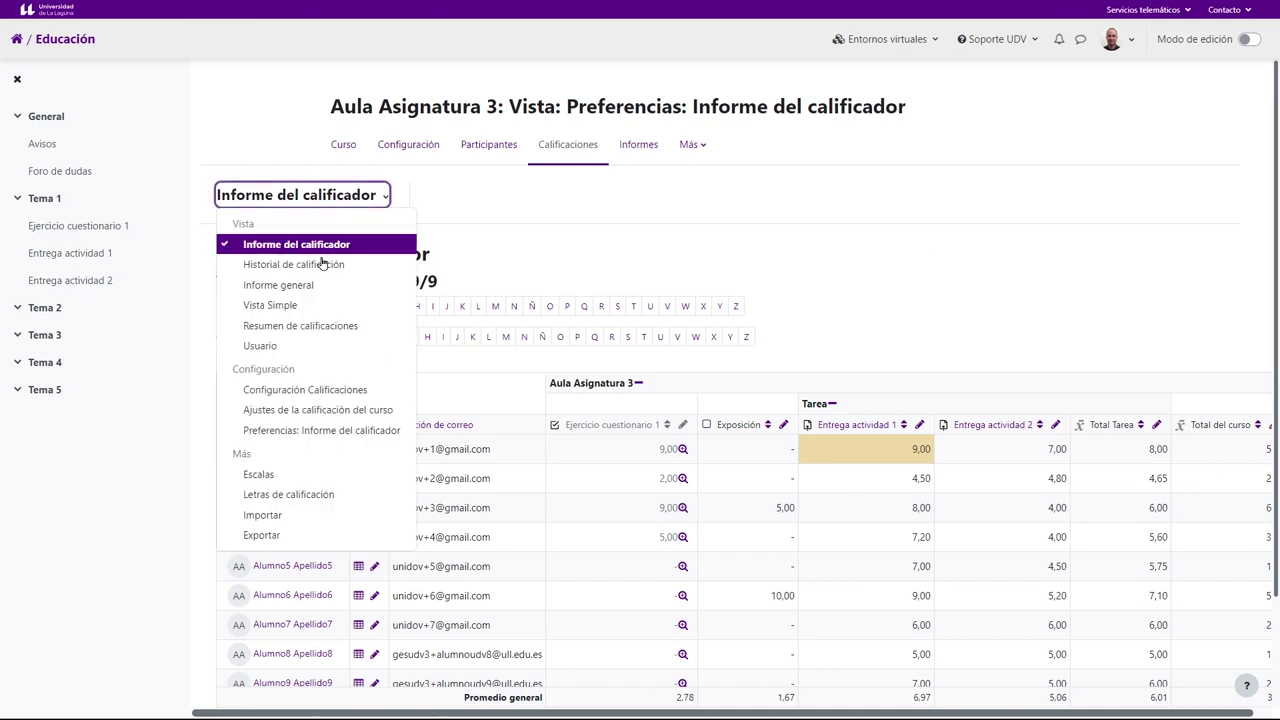
left_click(297, 540)
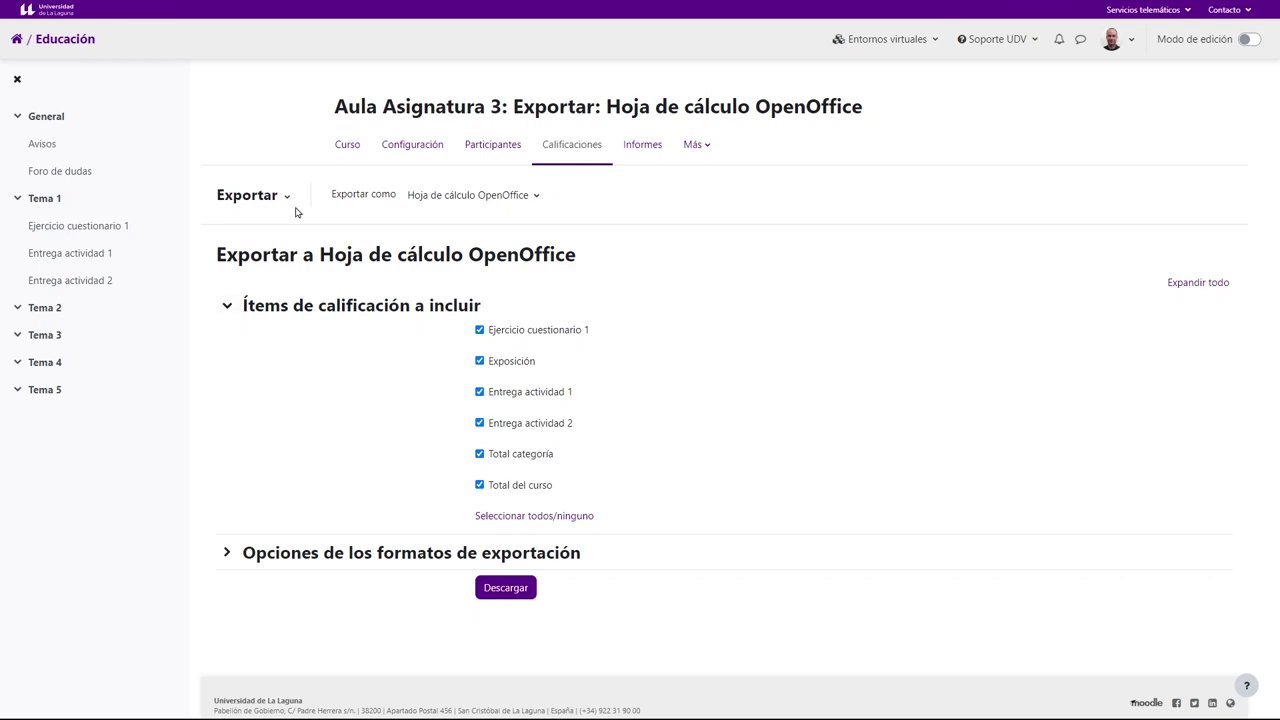
left_click_drag(333, 197, 463, 205)
left_click(463, 200)
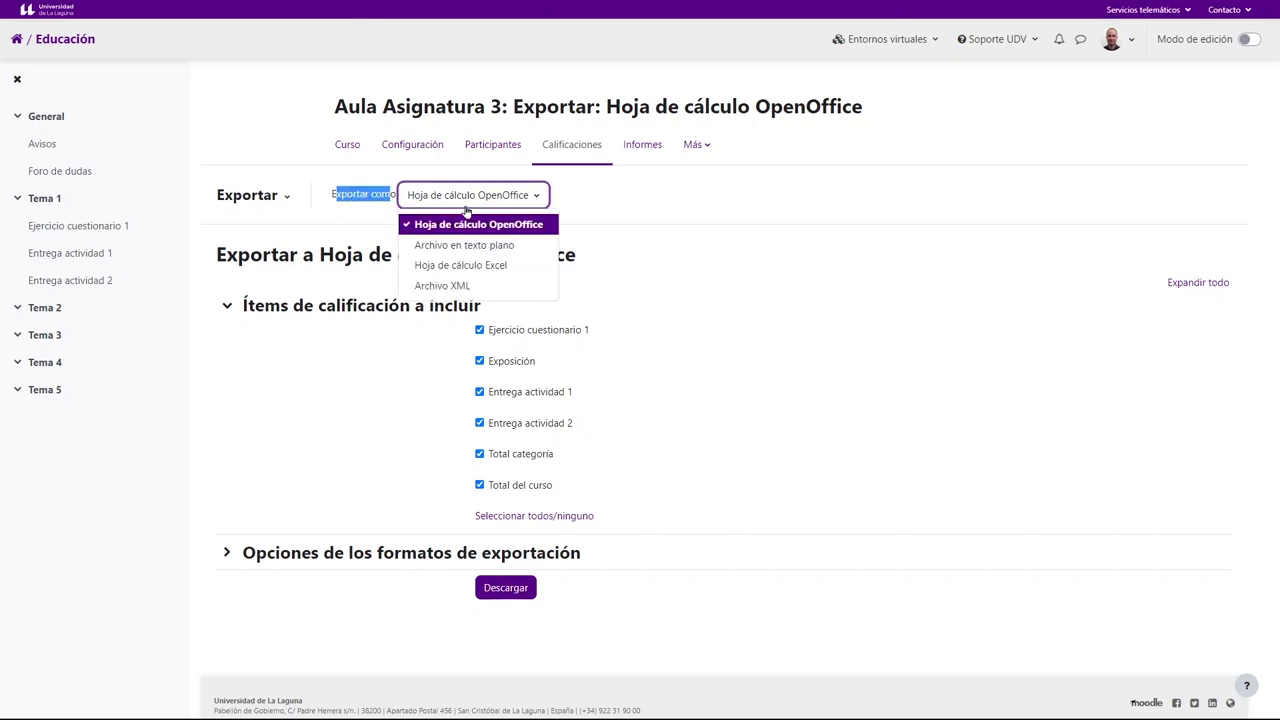
left_click(474, 265)
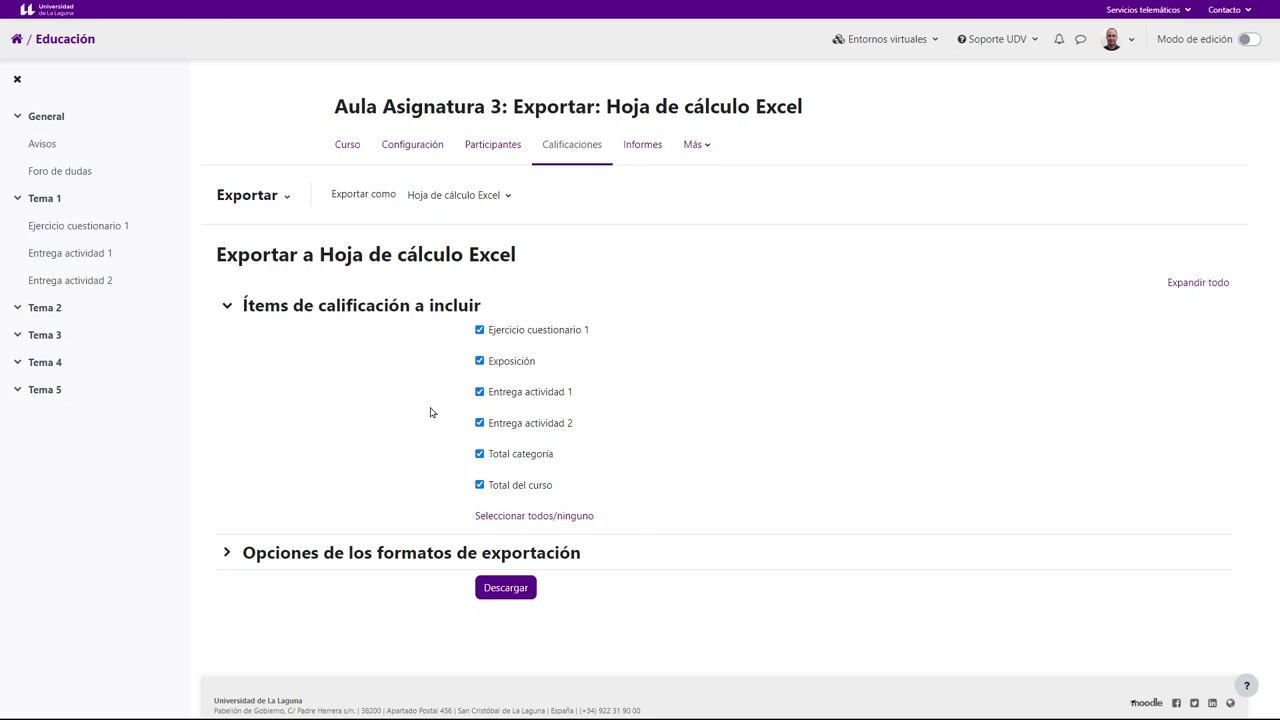
left_click(512, 592)
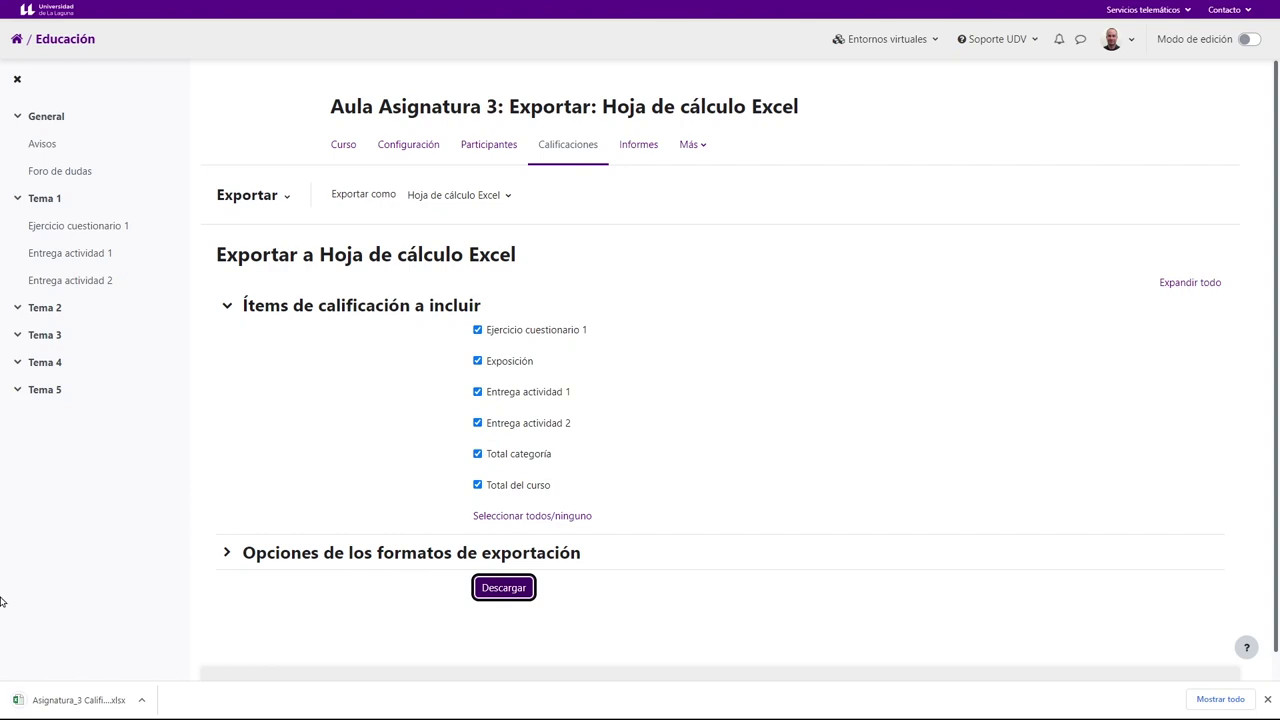
Open the downloaded Asignatura_3 Calificaciones.xlsx in Excel and enable editing.
left_click(91, 705)
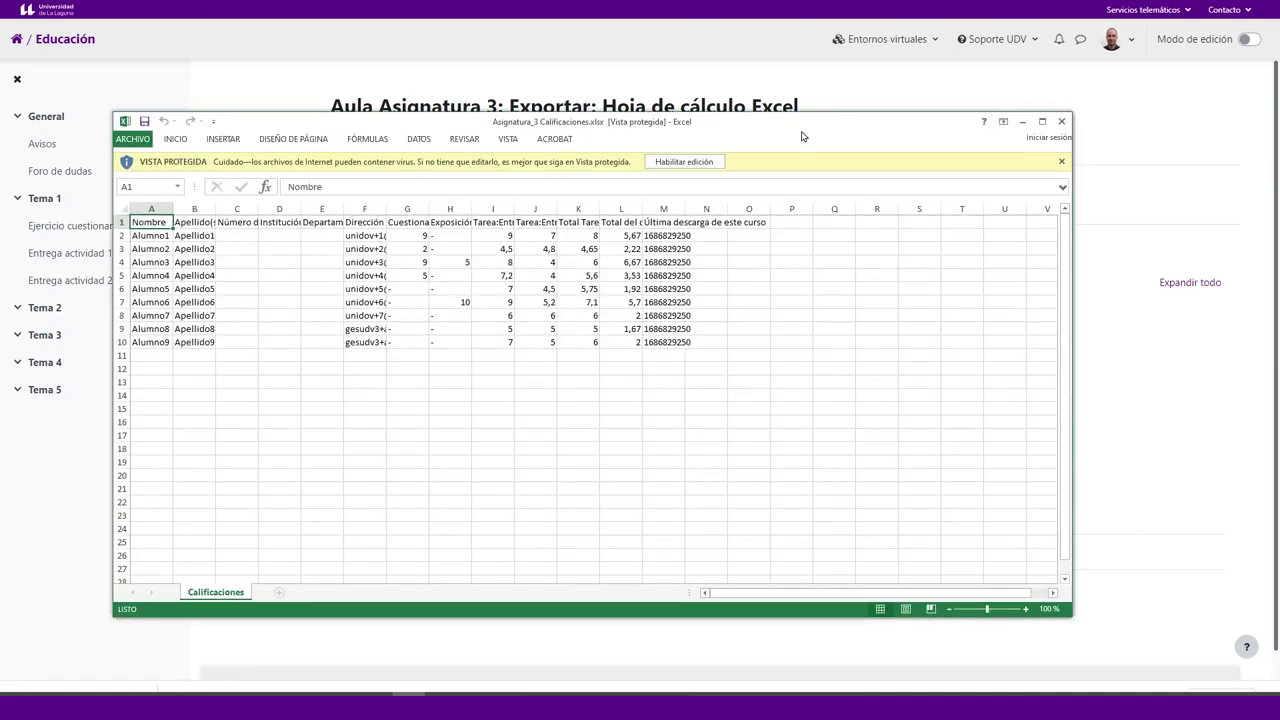
left_click_drag(804, 126, 808, 100)
left_click(684, 134)
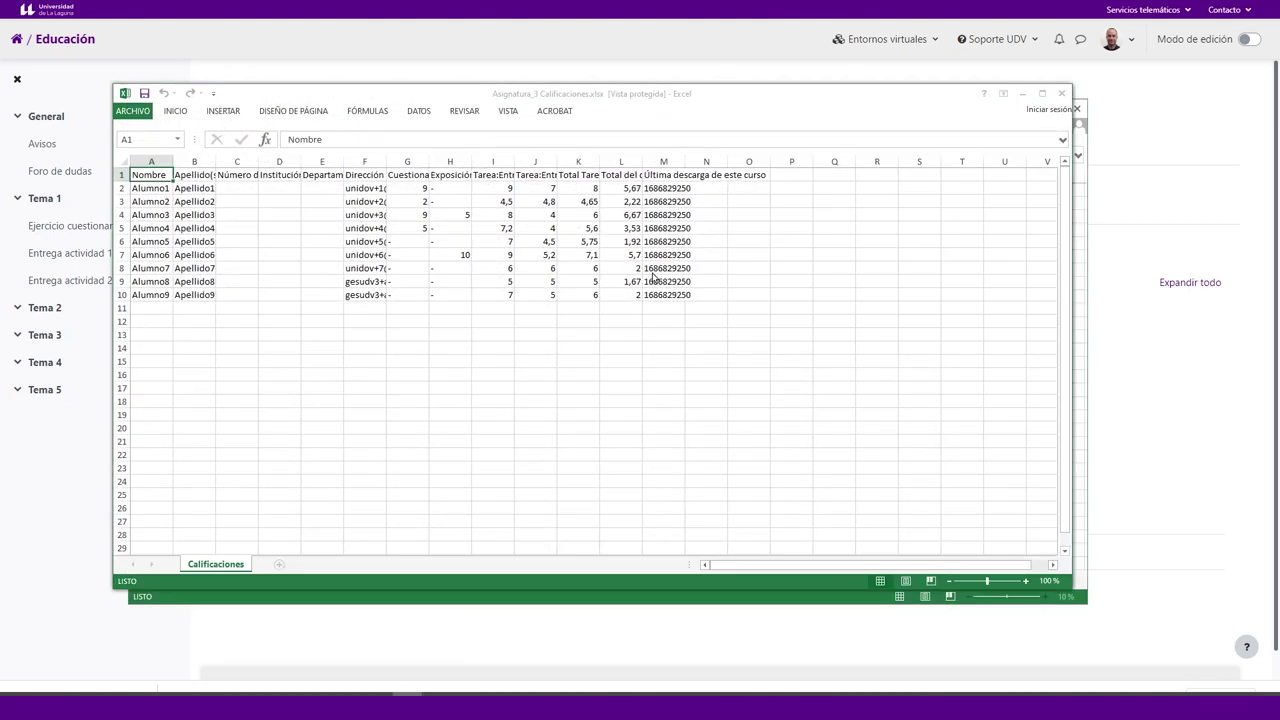
Widen the first name, surname, quiz, Exposición, Entrega actividad and Total del curso columns, undoing the widening of the e-mail column.
left_click_drag(188, 177, 305, 177)
left_click_drag(476, 177, 572, 177)
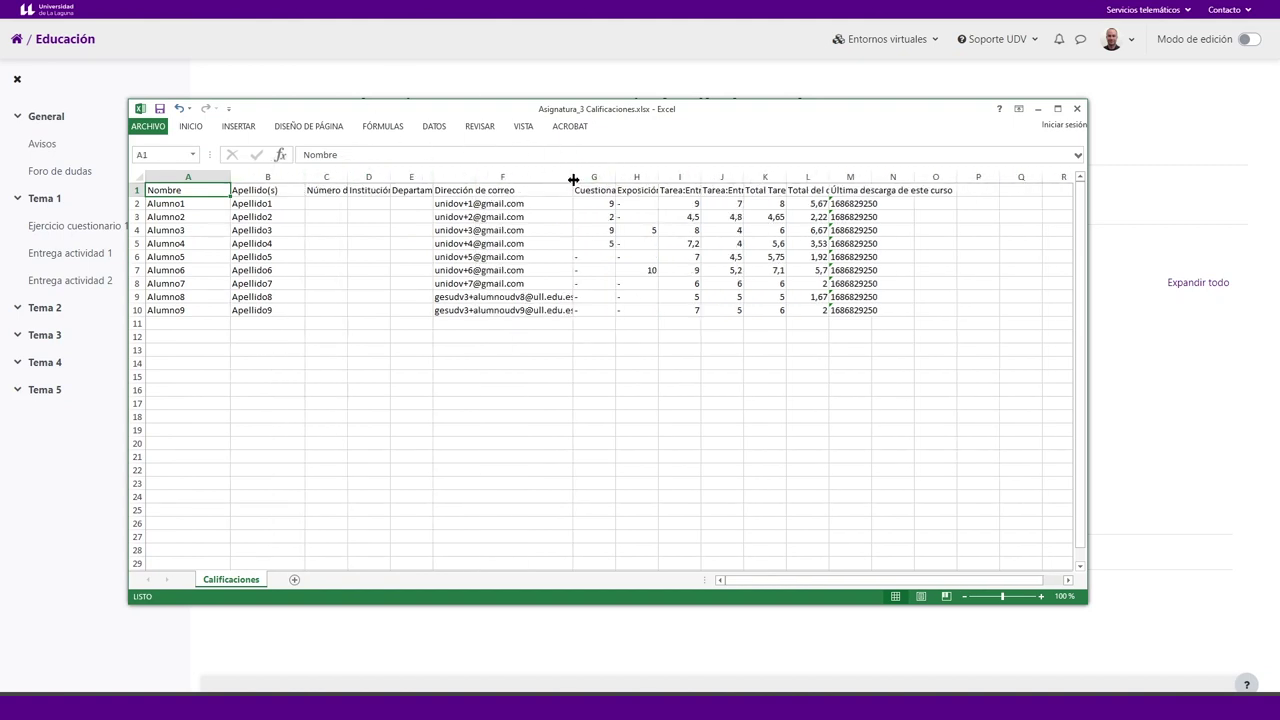
left_click(572, 177)
key("ctrl+z")
left_click_drag(520, 177, 779, 177)
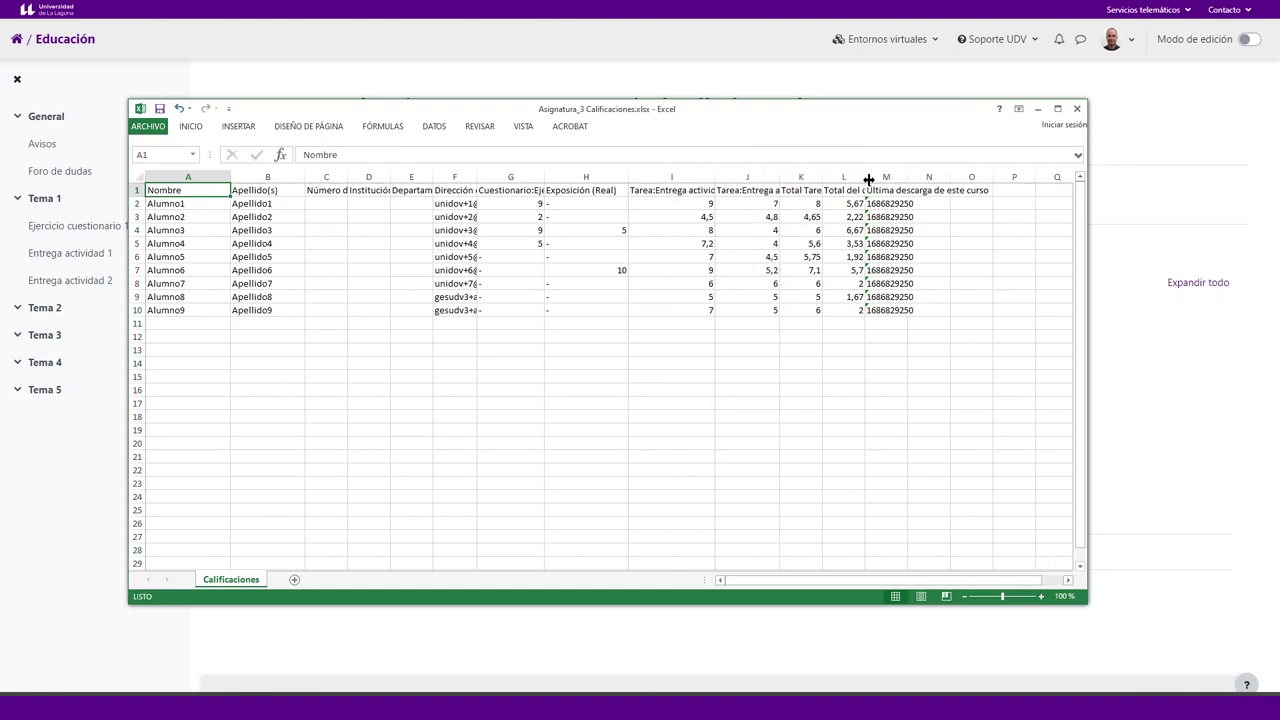
left_click(871, 177)
left_click_drag(865, 177, 901, 177)
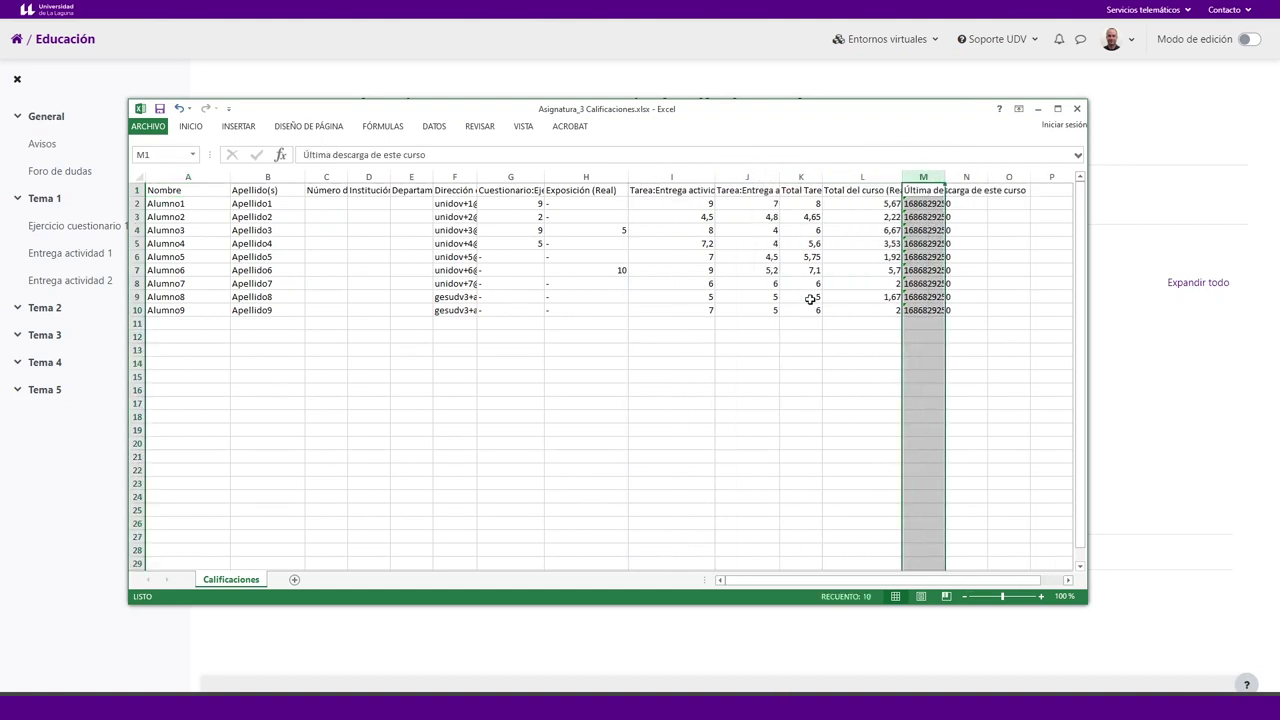
Check the sheet's Total Tarea and Total del curso cells, and switch to Moodle's Informe del calificador to compare the grades.
left_click(801, 310)
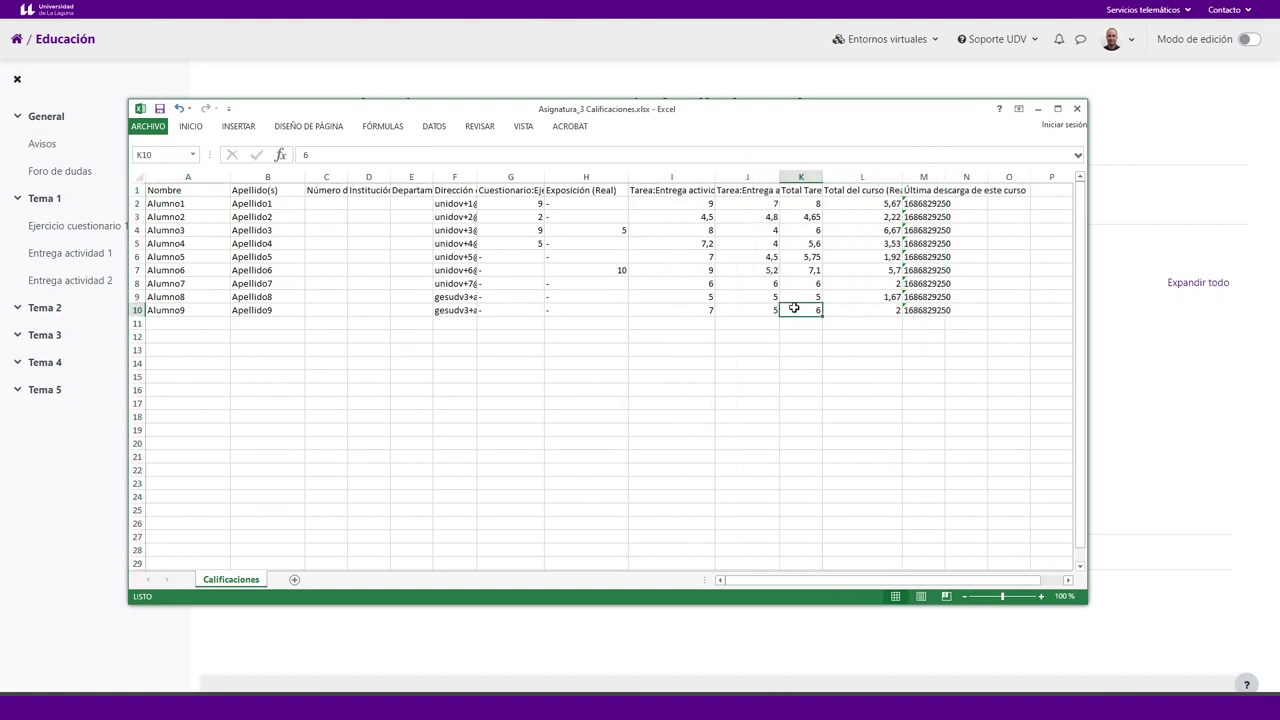
left_click(879, 206)
left_click(1160, 420)
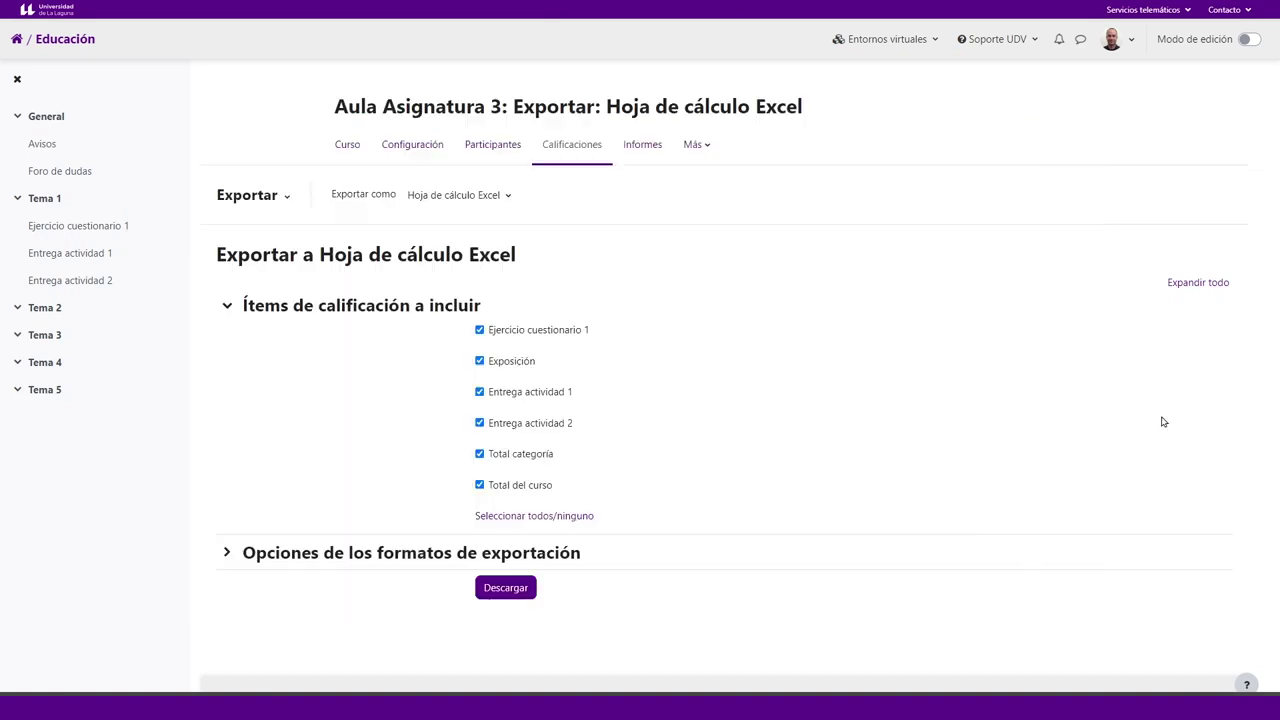
left_click(251, 200)
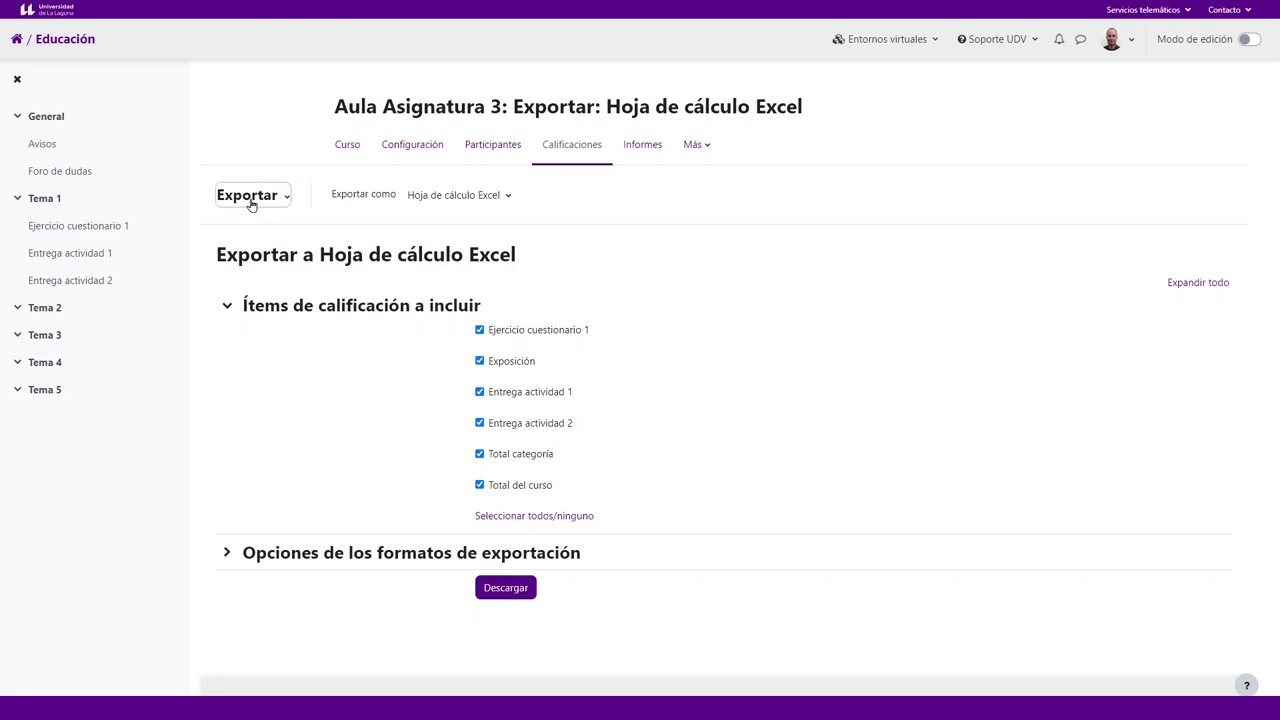
left_click(290, 244)
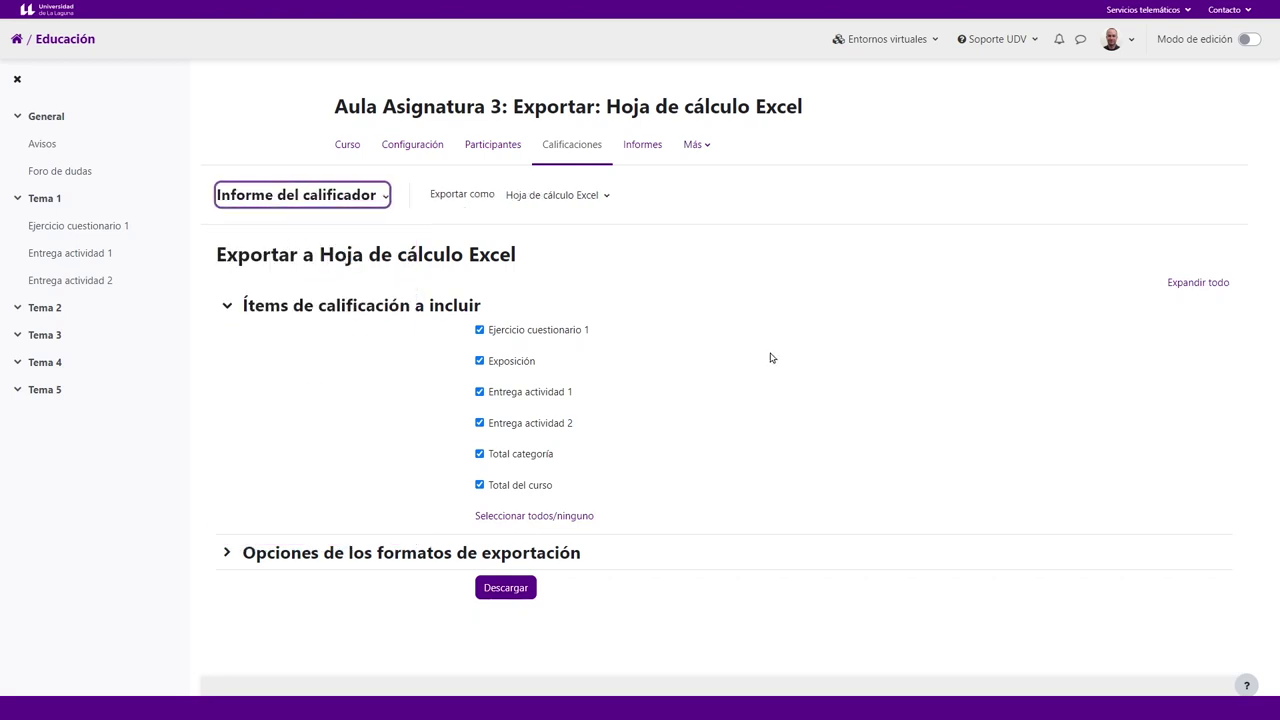
scroll(860, 500, "down", 1)
scroll(1110, 534, "right", 1)
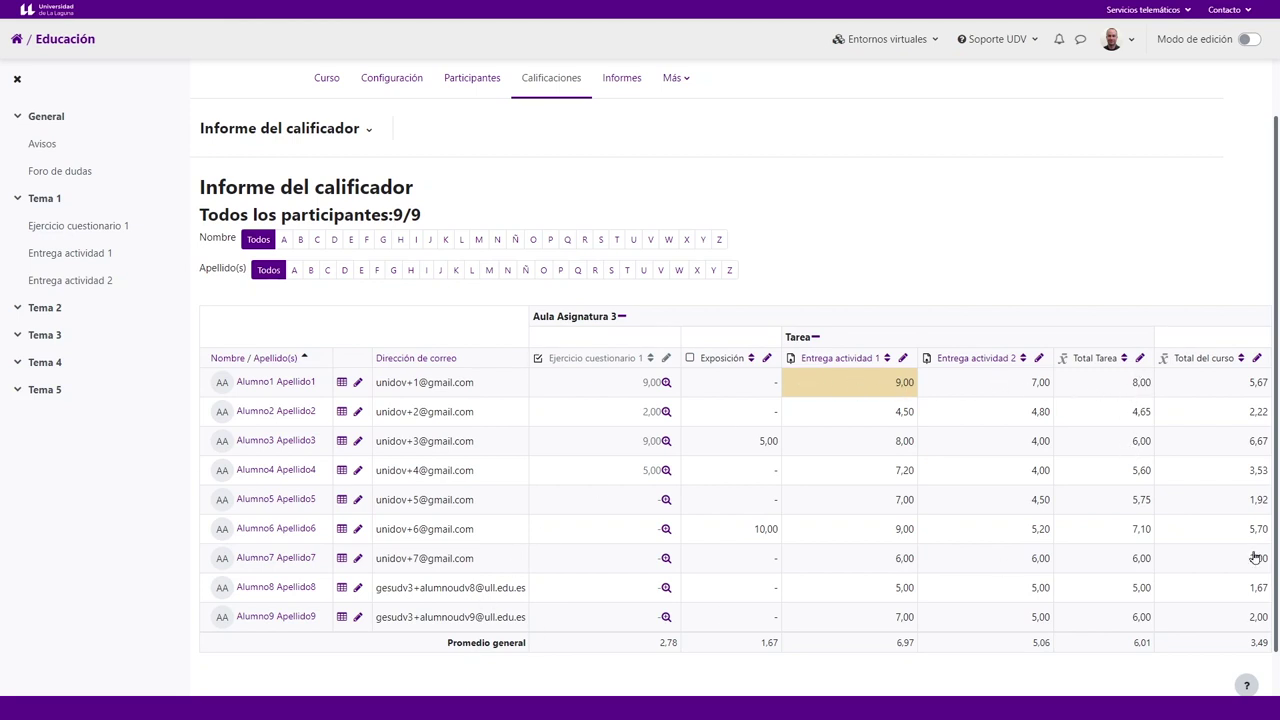
Switch back to Excel and check the contents of the first student's Entrega actividad 1, Entrega actividad 2 and Total Tarea cells.
key("alt+Tab")
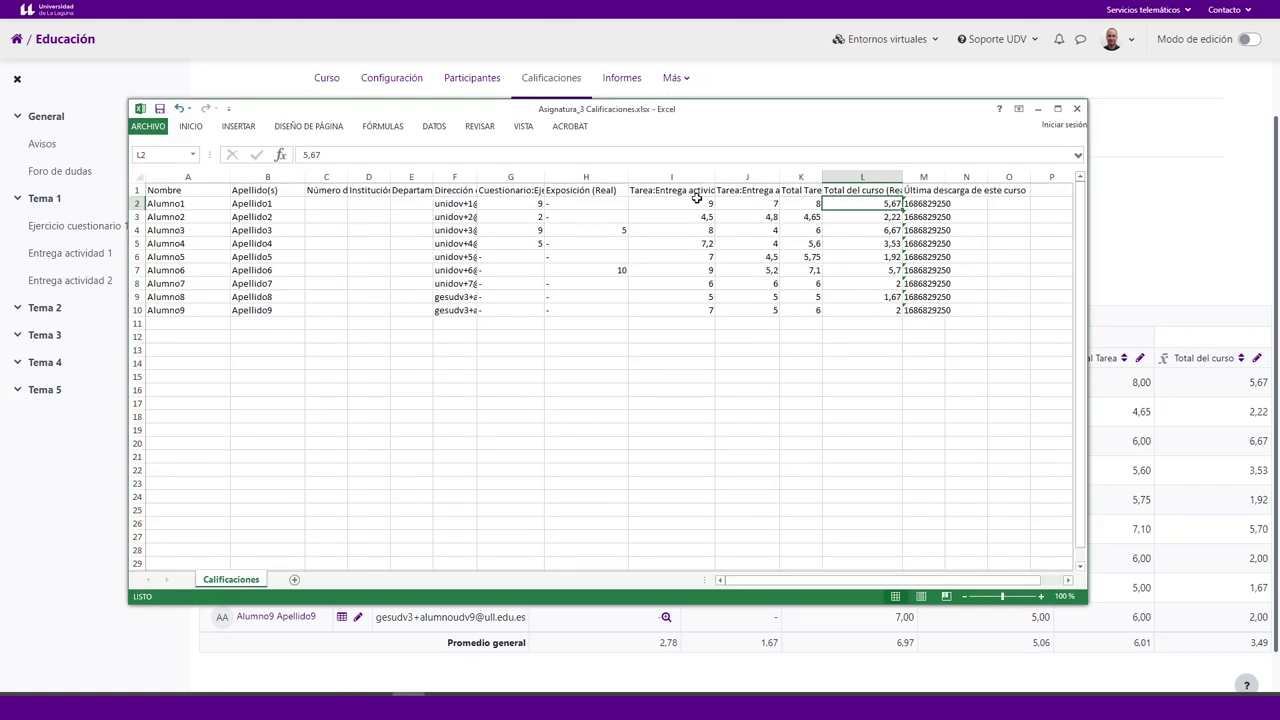
left_click(700, 203)
left_click(762, 203)
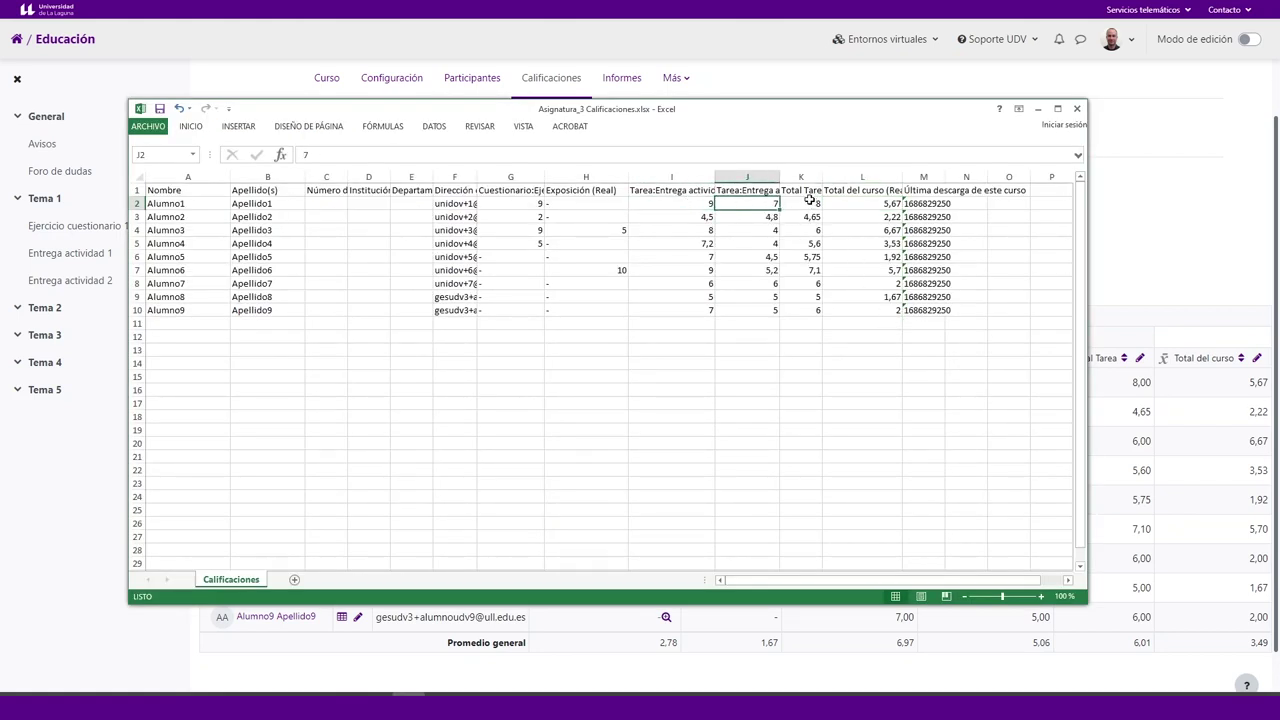
left_click(810, 203)
left_click_drag(348, 156, 296, 158)
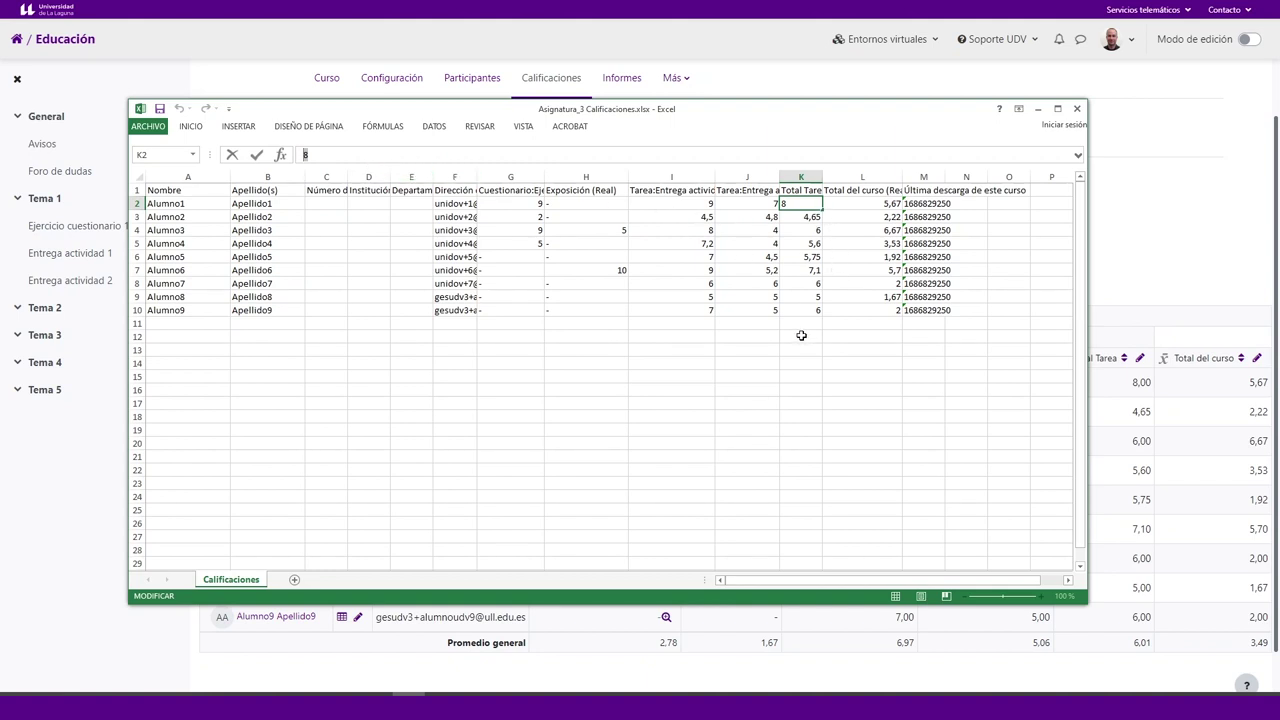
Close the Excel workbook and return to the Aula Asignatura 3 course page in Moodle.
left_click(1077, 108)
left_click(639, 368)
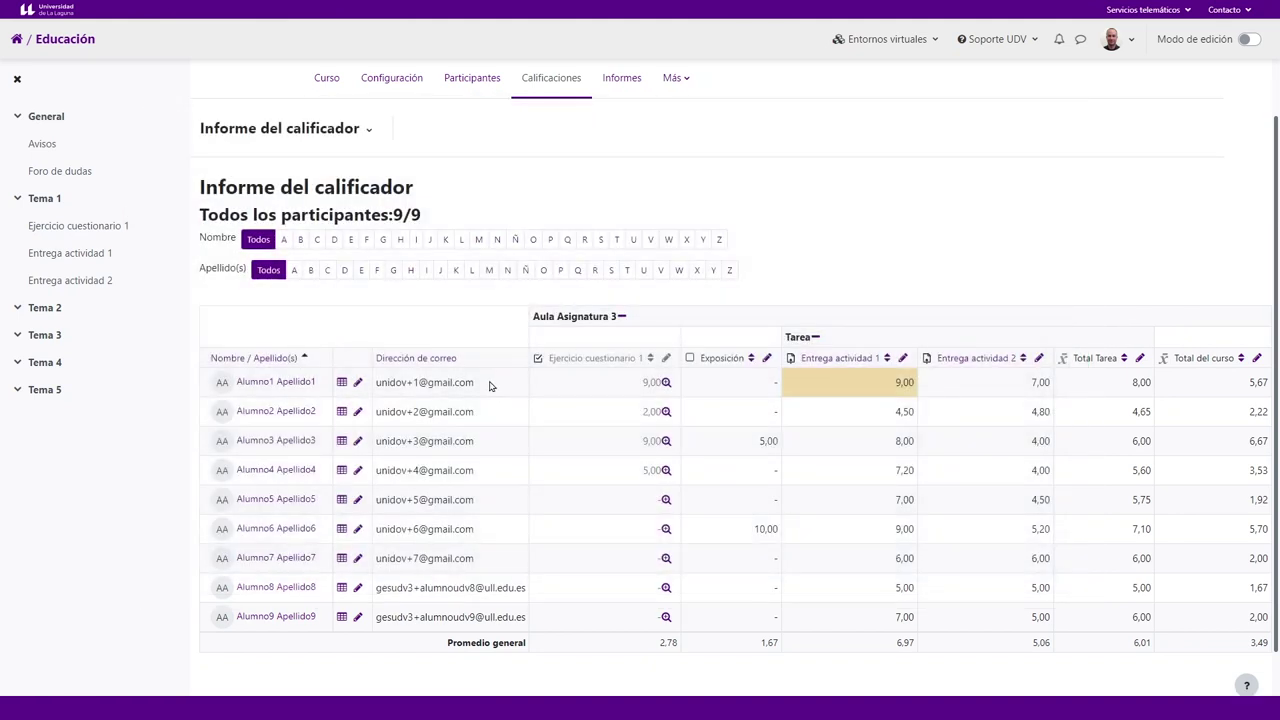
scroll(489, 386, "up", 1)
left_click(334, 150)
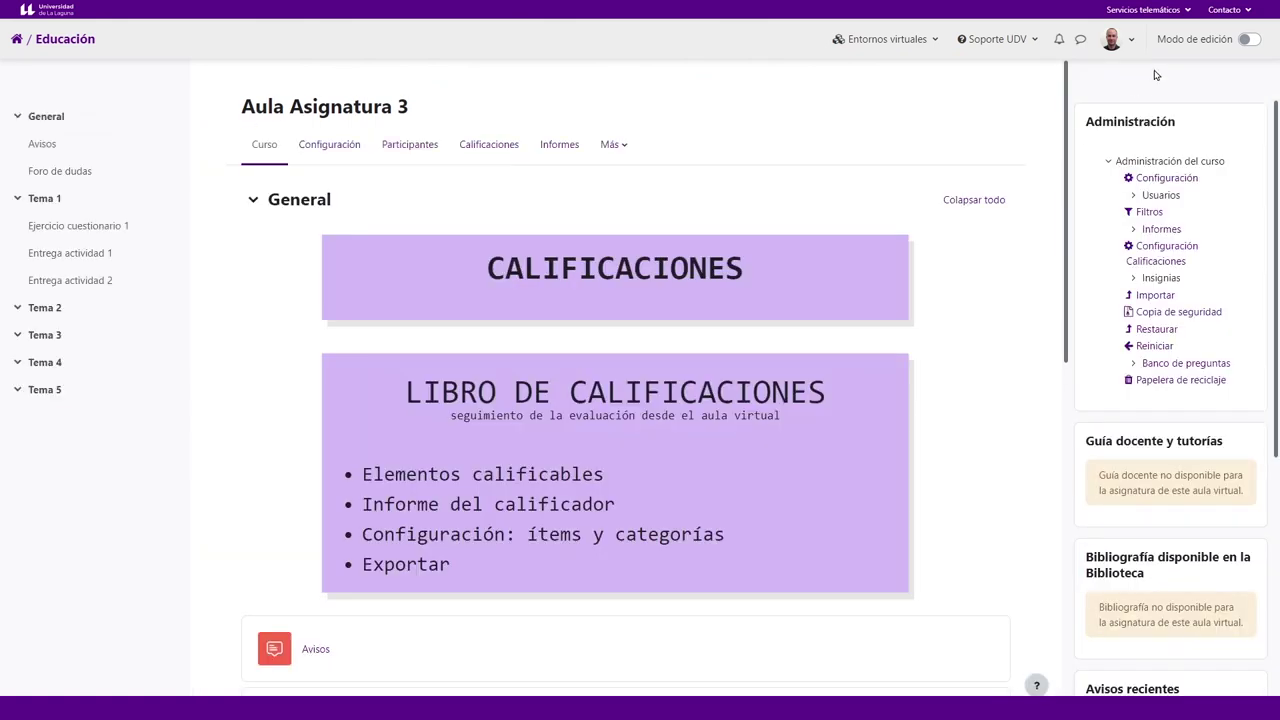
Look at the account options, and display the Soporte UDV contact and help options.
left_click(1131, 45)
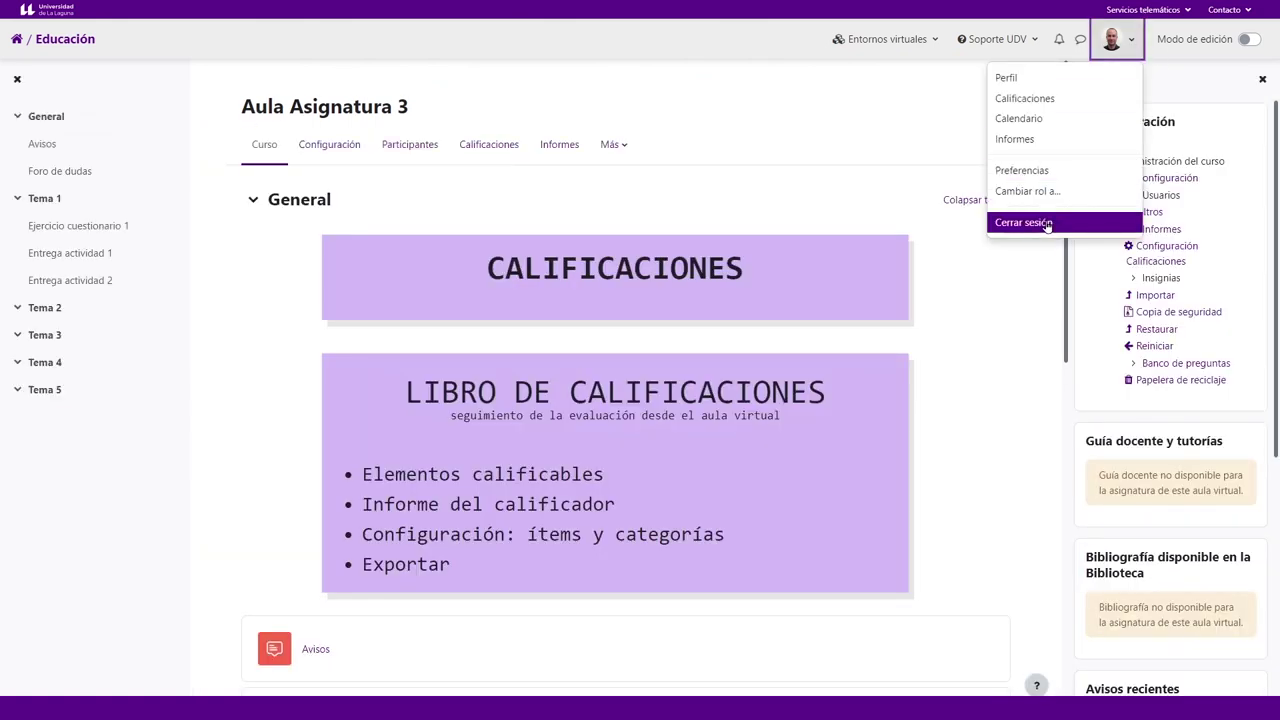
left_click(768, 198)
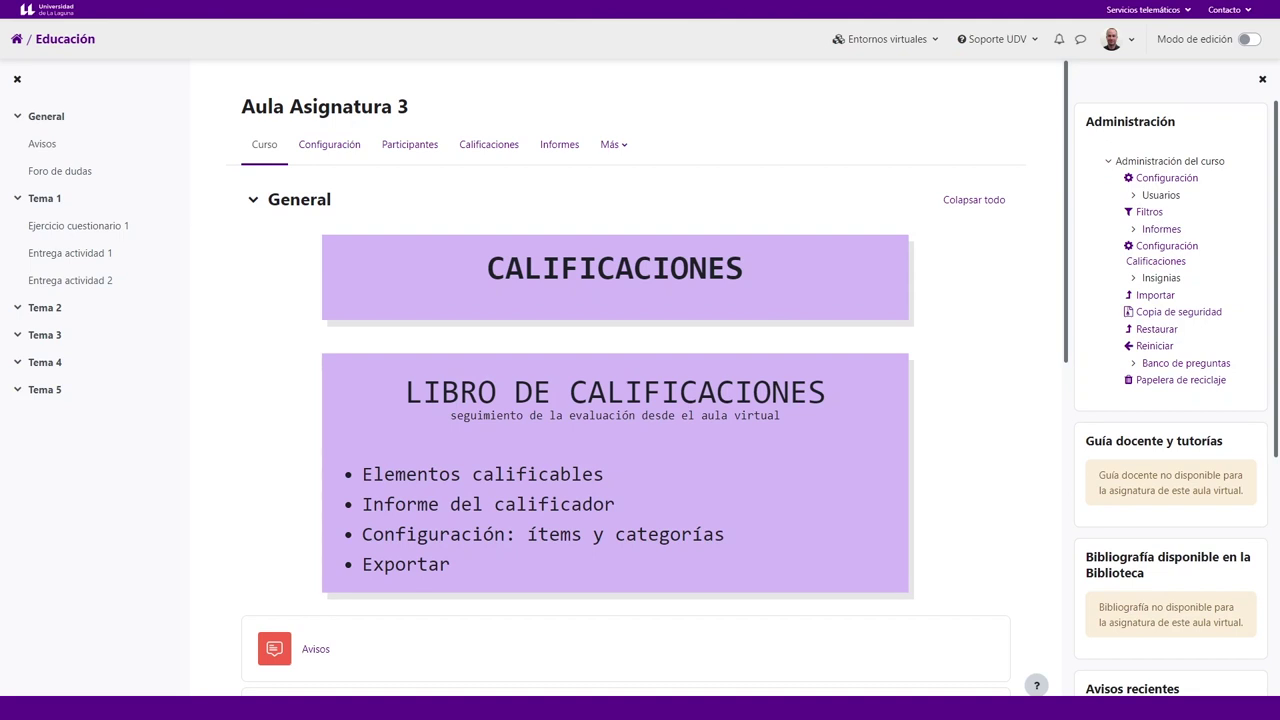
left_click(997, 39)
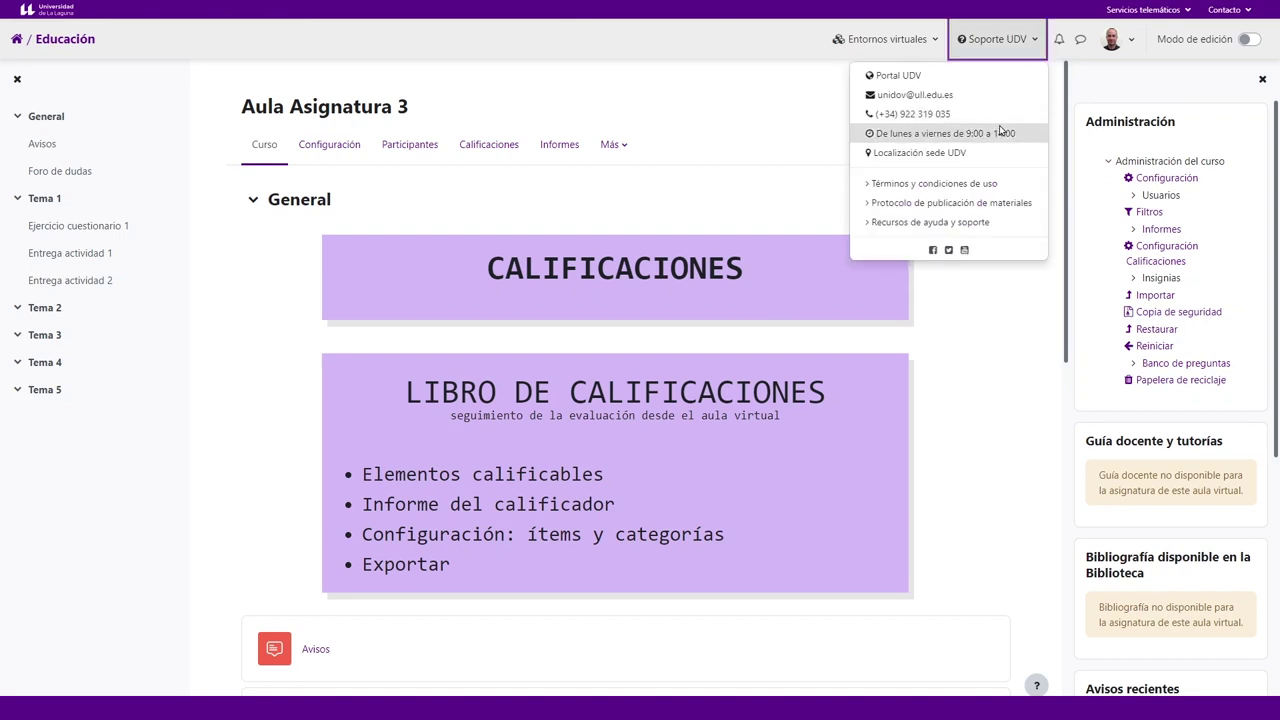